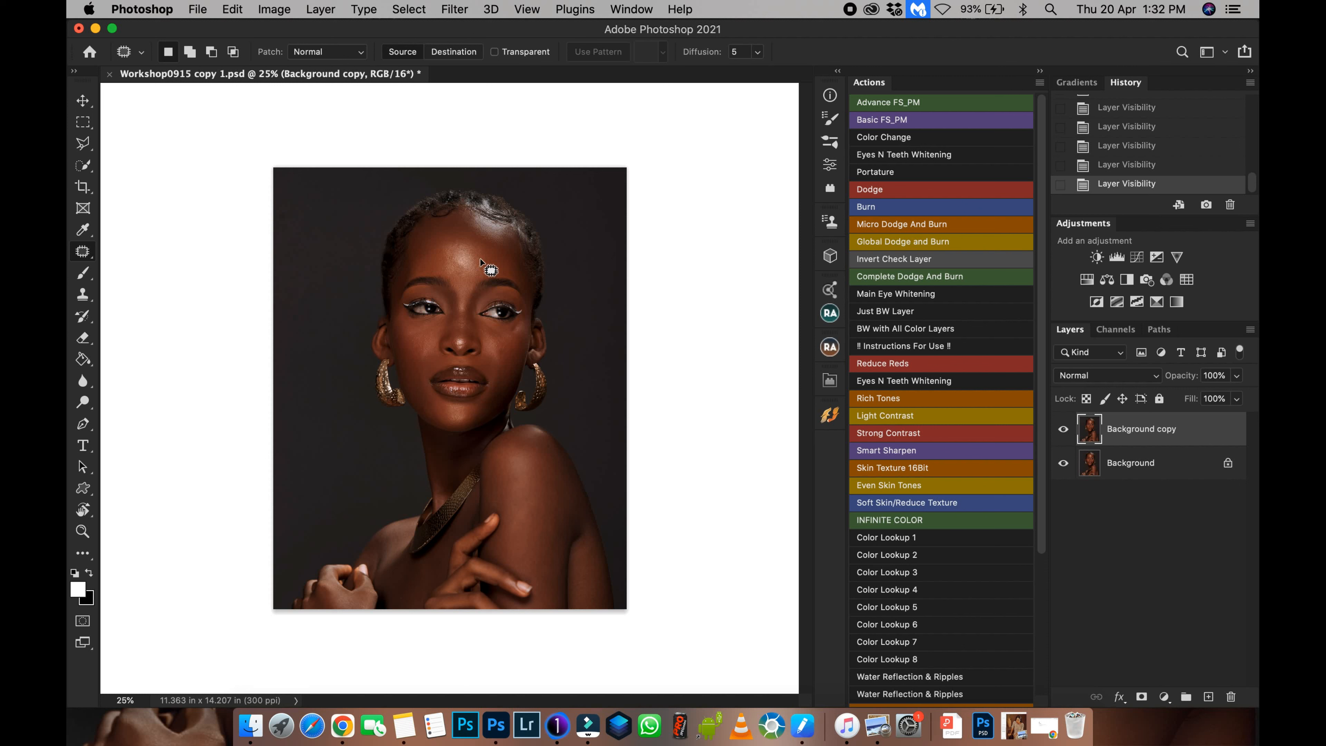
Zoom in and pan across the portrait to inspect the skin on the face and forehead.
{"action": "key", "text": "super+plus"}
{"action": "key", "text": "super+plus"}
{"action": "key", "text": "super+plus"}
{"action": "key", "text": "super+plus"}
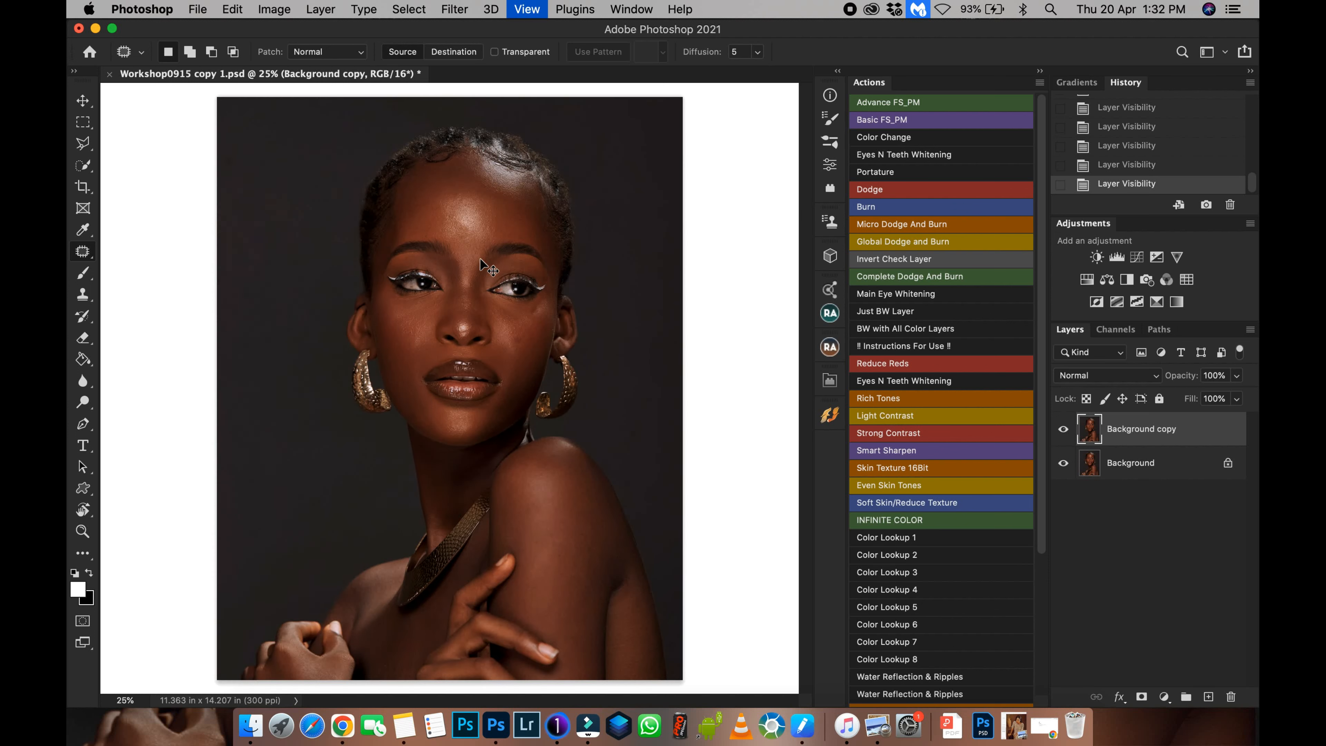
{"action": "left_click_drag", "start_coordinate": [480, 258], "coordinate": [360, 488]}
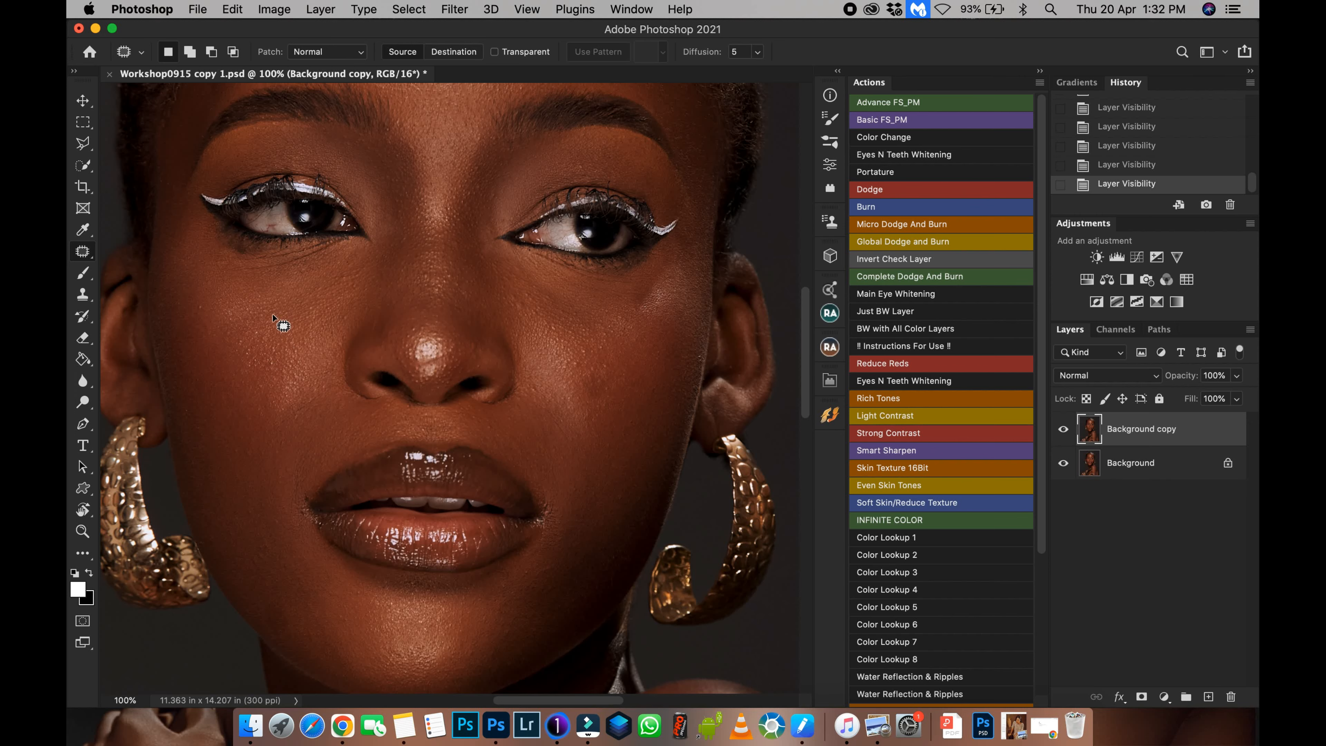
{"action": "left_click_drag", "start_coordinate": [449, 307], "coordinate": [429, 435]}
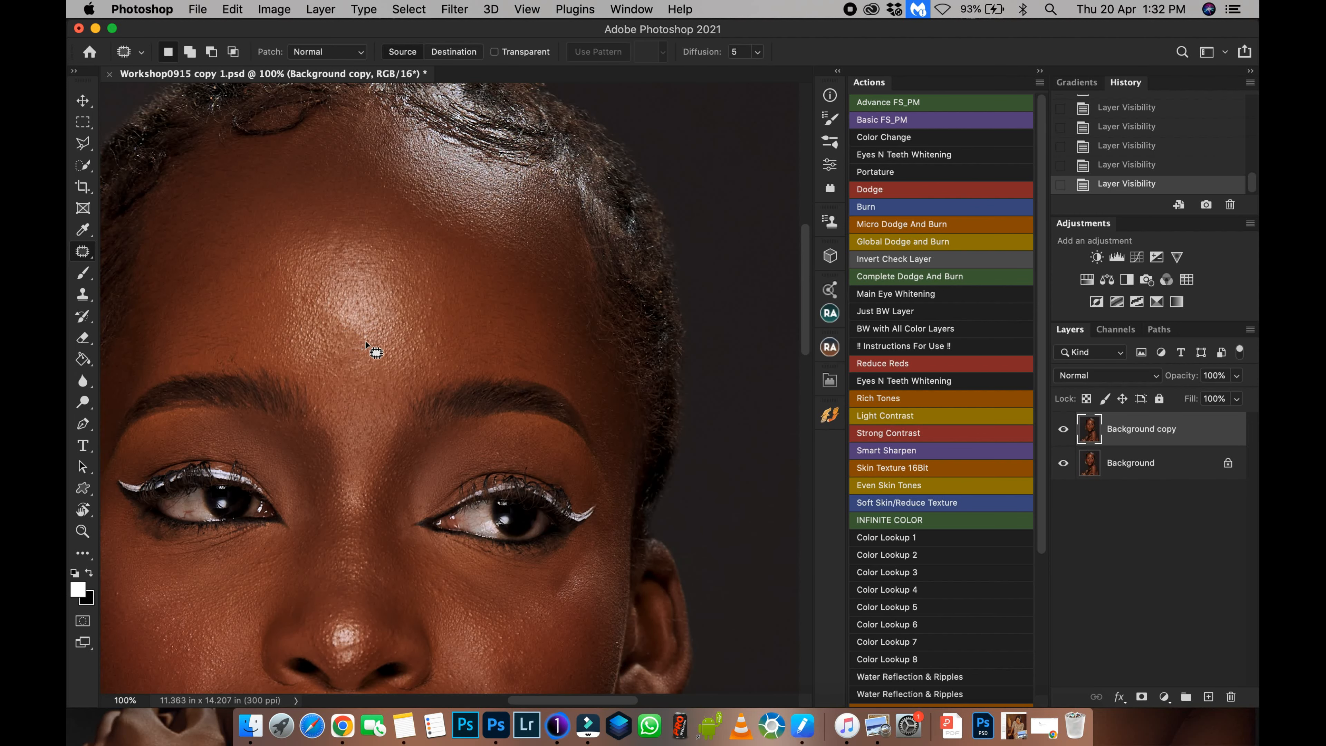
{"action": "left_click_drag", "start_coordinate": [404, 292], "coordinate": [454, 157]}
{"action": "key", "text": "super+minus"}
{"action": "left_click_drag", "start_coordinate": [534, 424], "coordinate": [502, 496]}
{"action": "key", "text": "super+plus"}
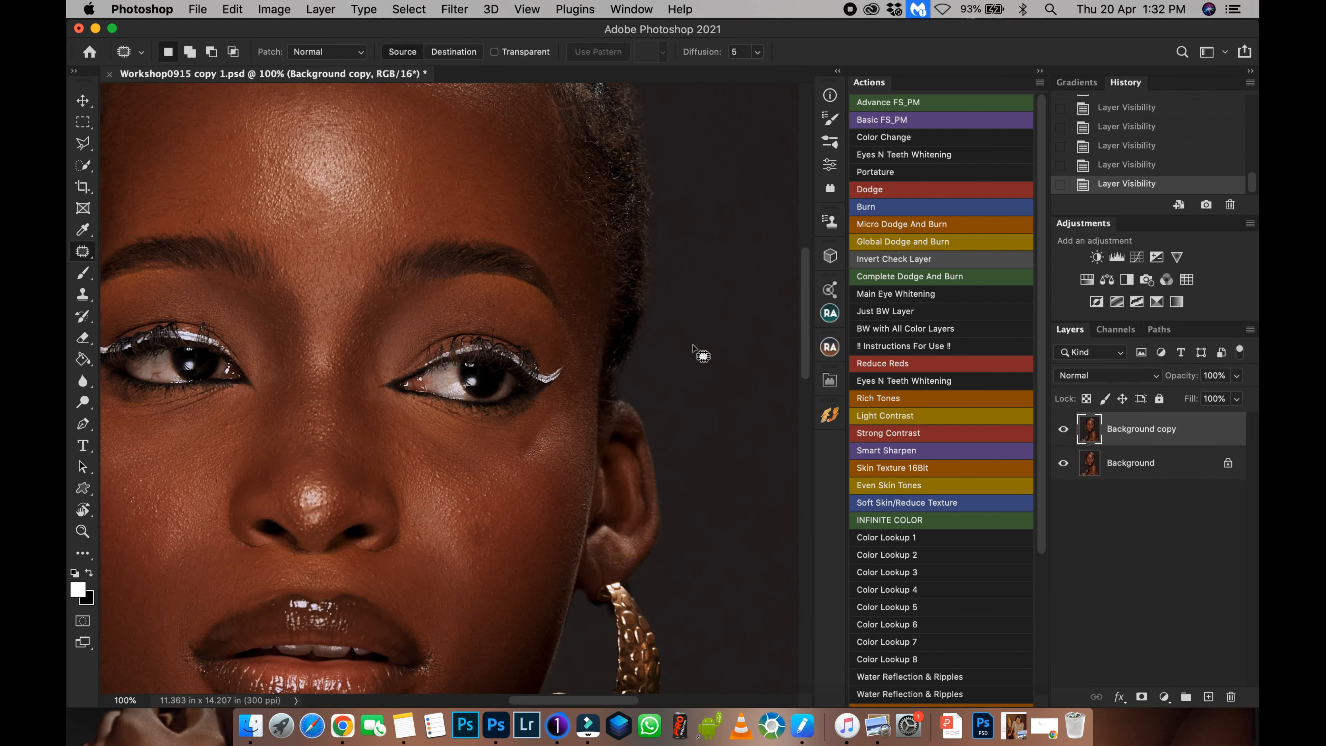
{"action": "key", "text": "super+minus"}
{"action": "key", "text": "super+minus"}
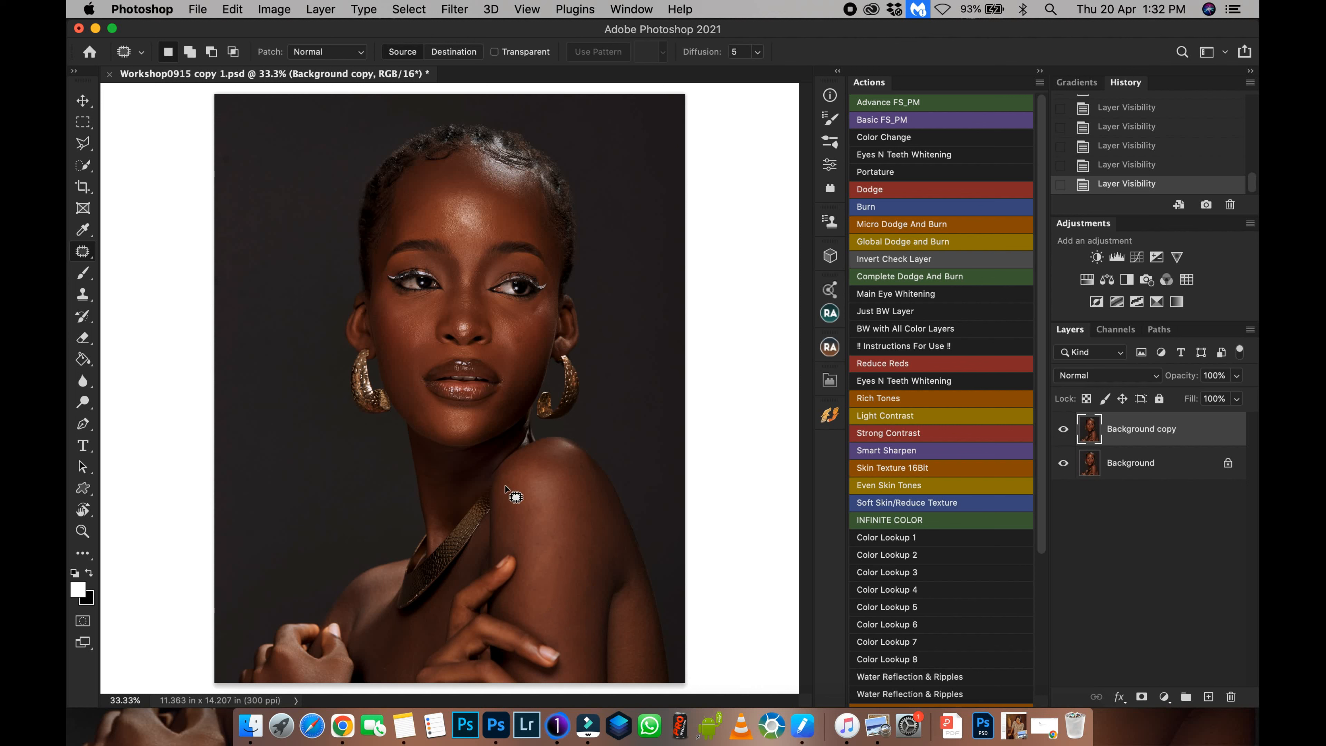
{"action": "key", "text": "super+minus"}
{"action": "key", "text": "super+plus"}
{"action": "key", "text": "super+plus"}
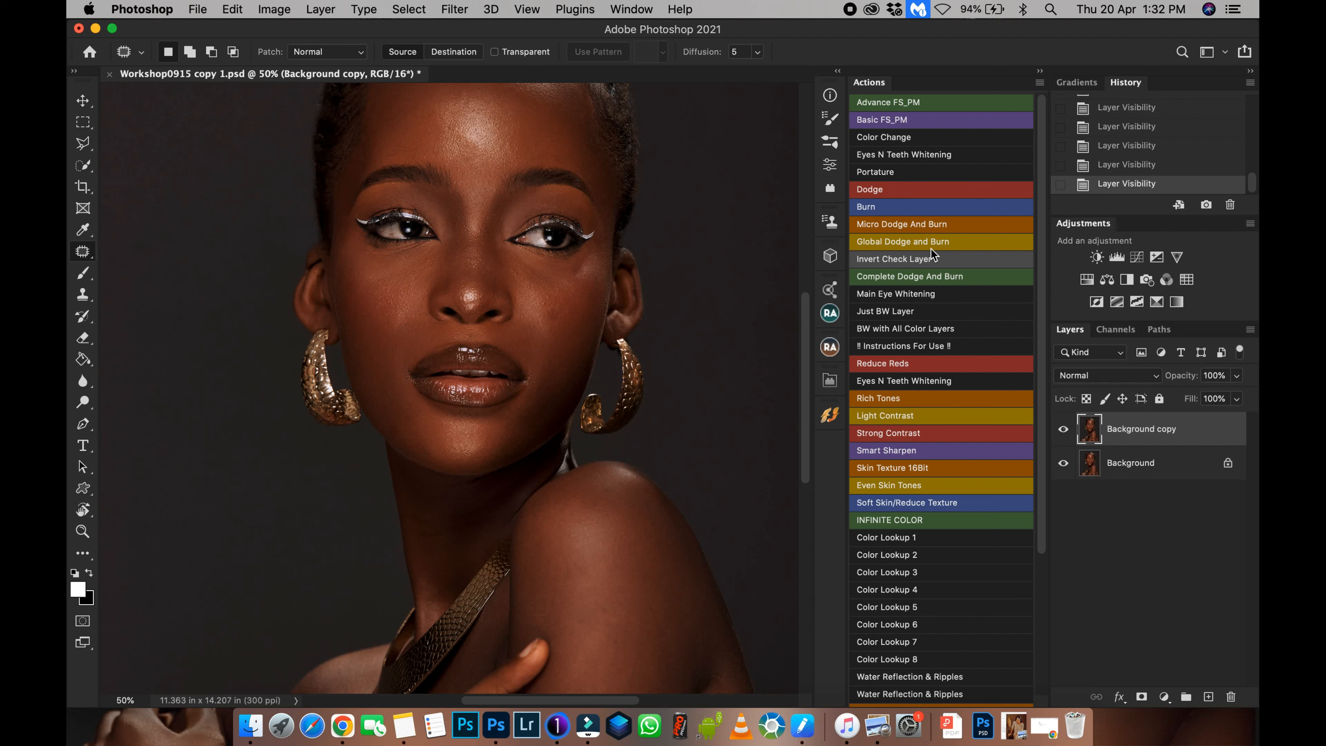
Run the Micro Dodge And Burn action to add the dodge and burn layer group.
{"action": "left_click", "coordinate": [901, 223]}
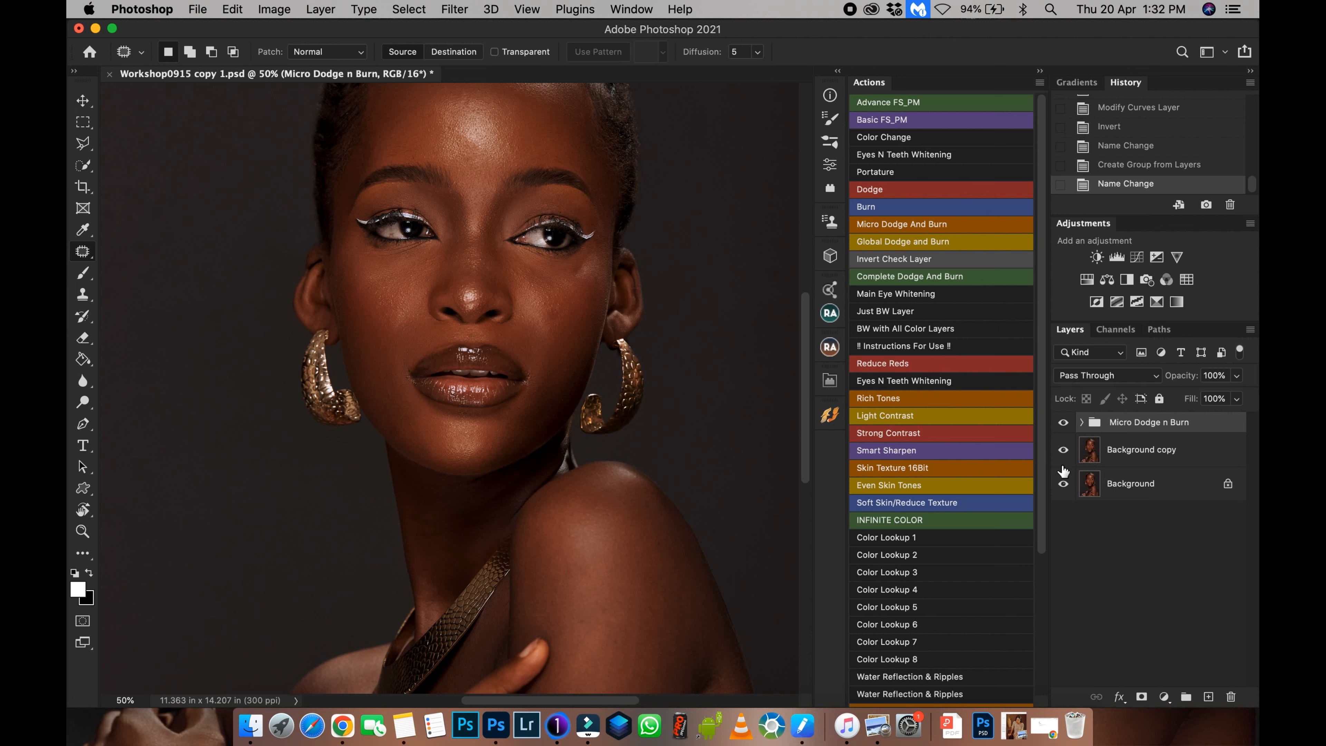
{"action": "left_click", "coordinate": [1081, 422]}
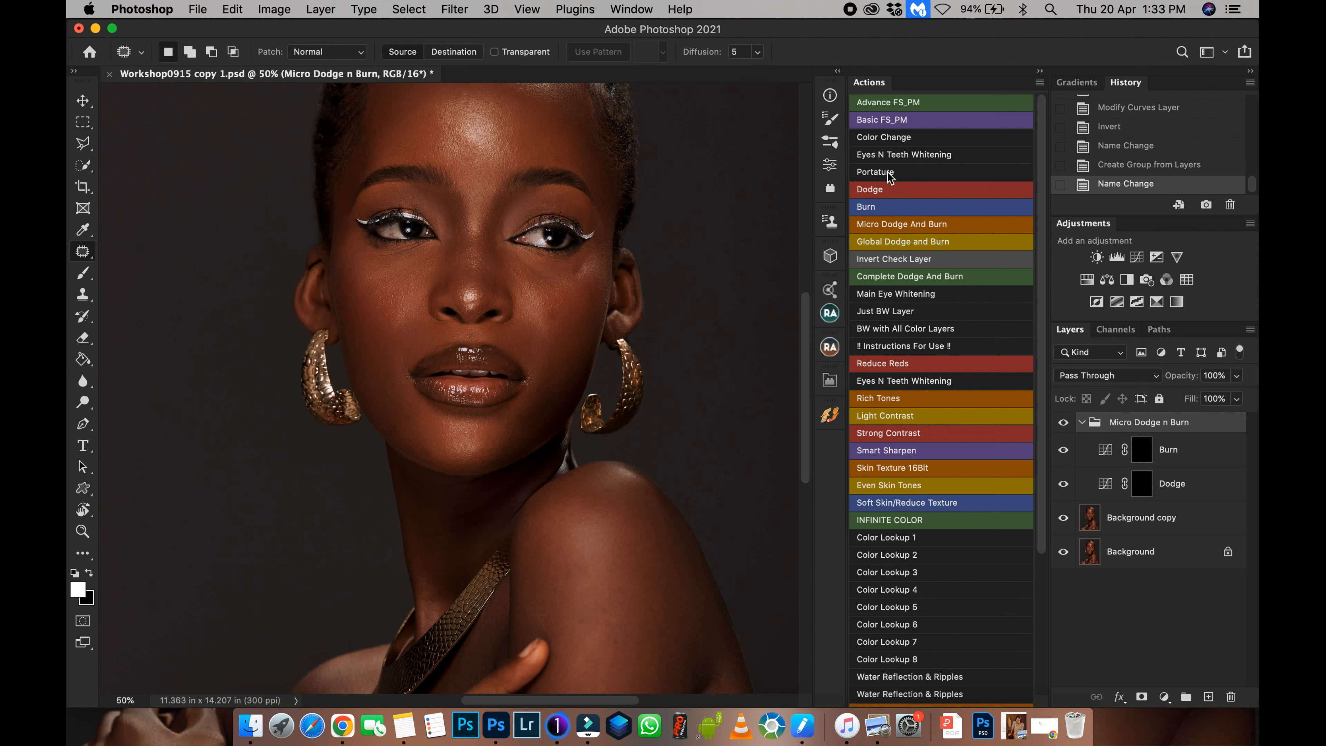
{"action": "left_click", "coordinate": [1082, 422]}
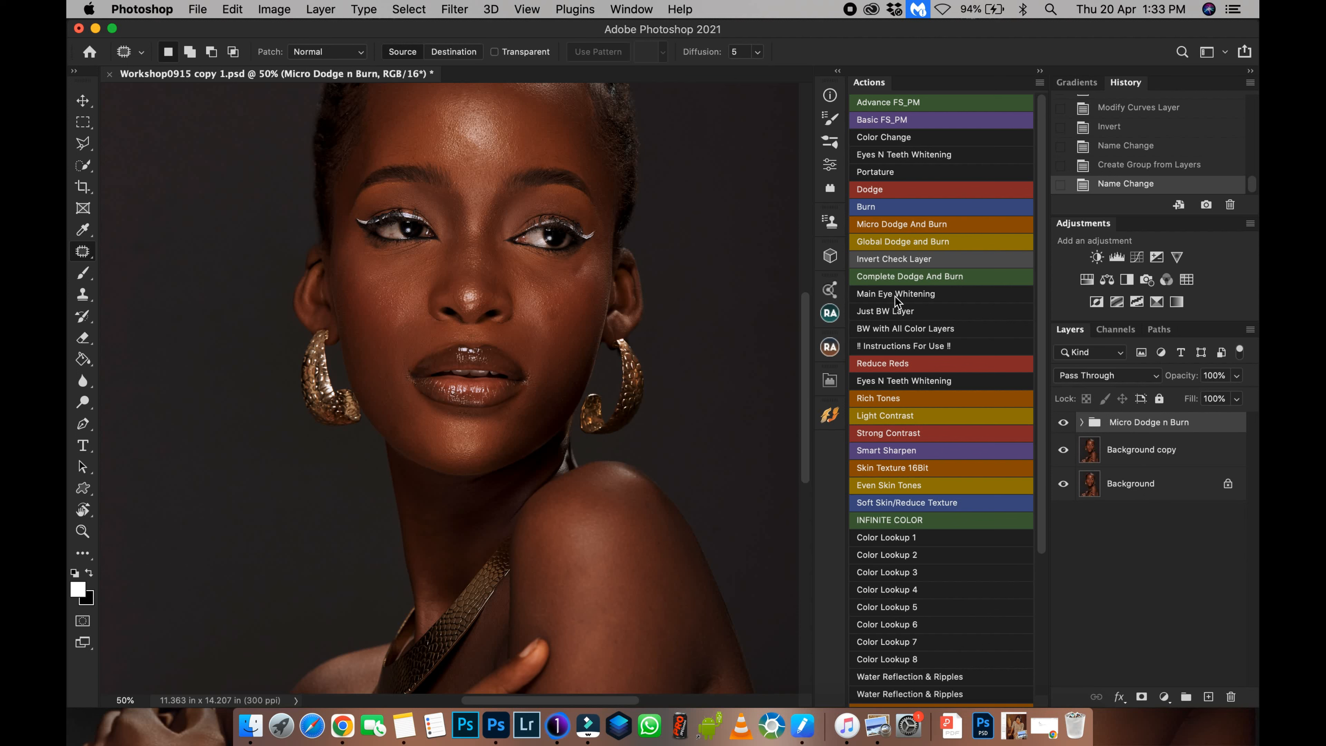
Run the Invert Check Layer action to add an inverted check group above the layers.
{"action": "left_click", "coordinate": [898, 259]}
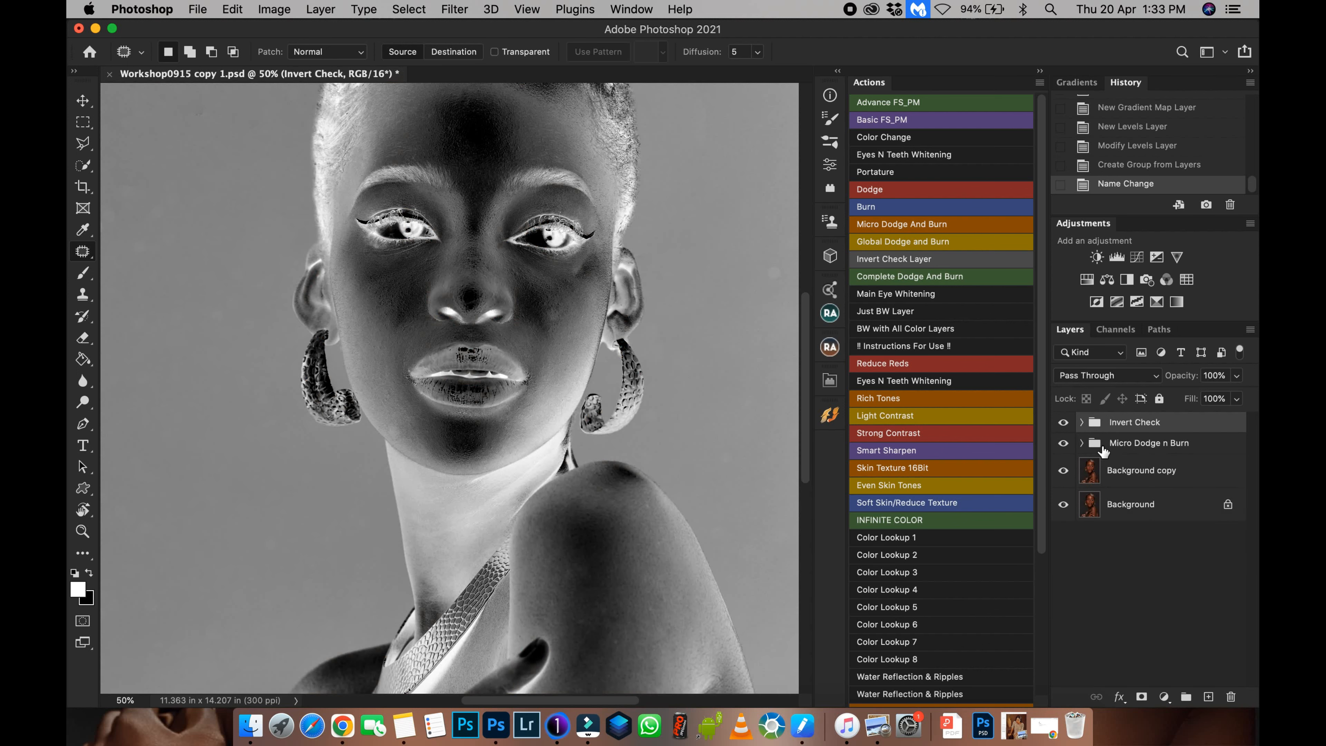
{"action": "left_click_drag", "start_coordinate": [567, 385], "coordinate": [563, 477]}
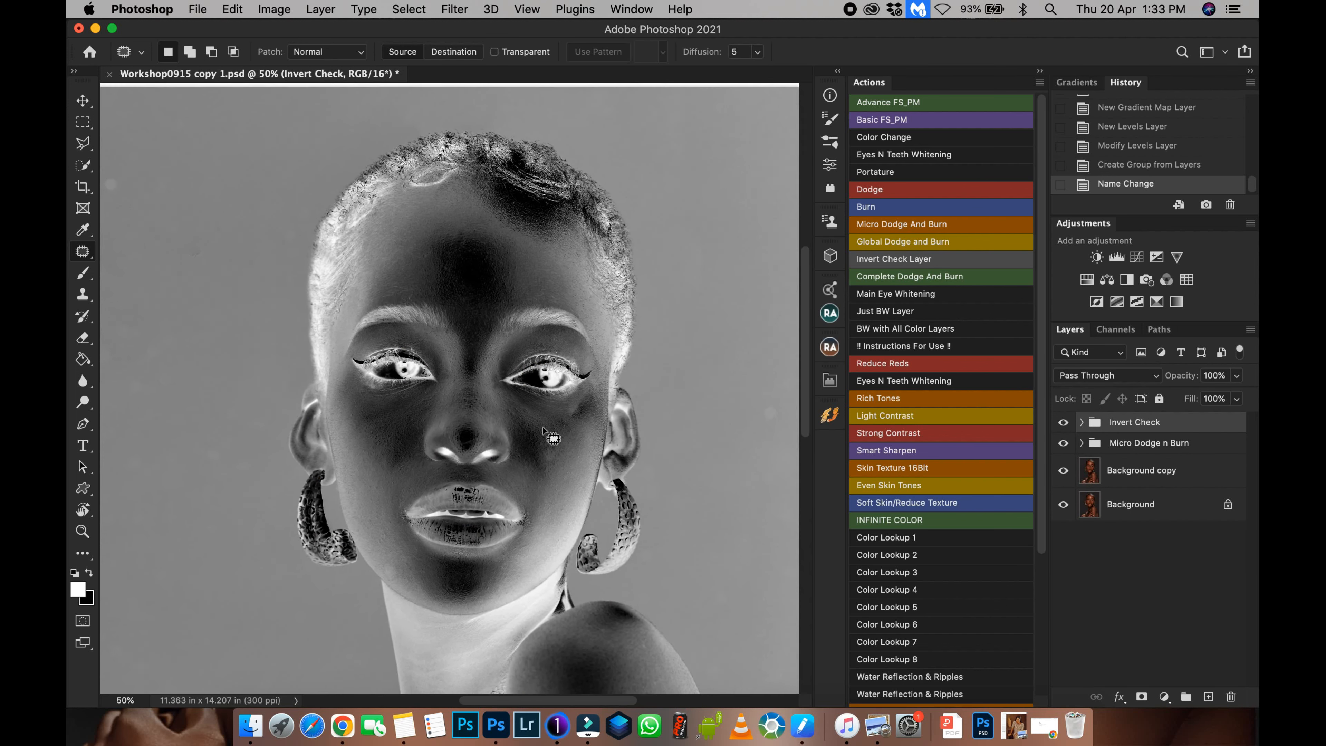
Zoom into the face and toggle the Invert Check group to compare the inverted view with the original.
{"action": "key", "text": "super+0"}
{"action": "key", "text": "super+plus"}
{"action": "key", "text": "super+plus"}
{"action": "key", "text": "super+plus"}
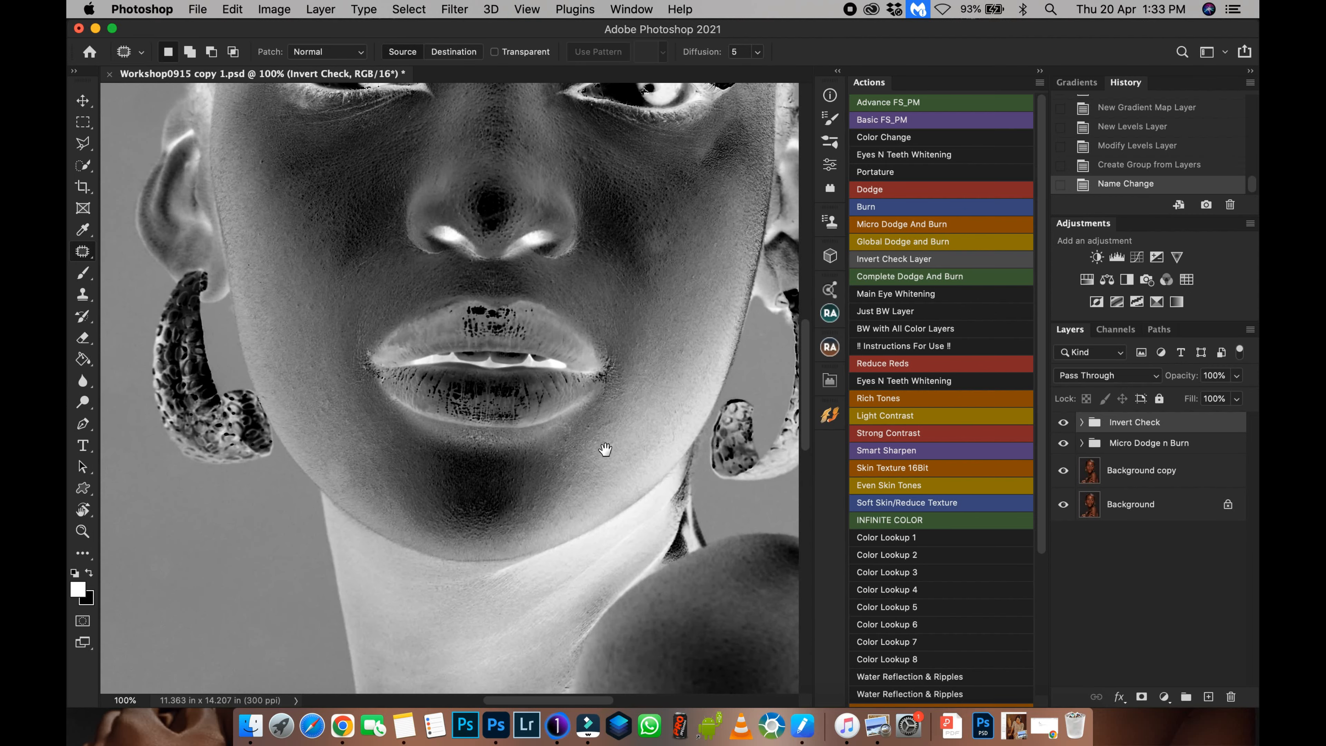
{"action": "left_click_drag", "start_coordinate": [589, 298], "coordinate": [564, 483]}
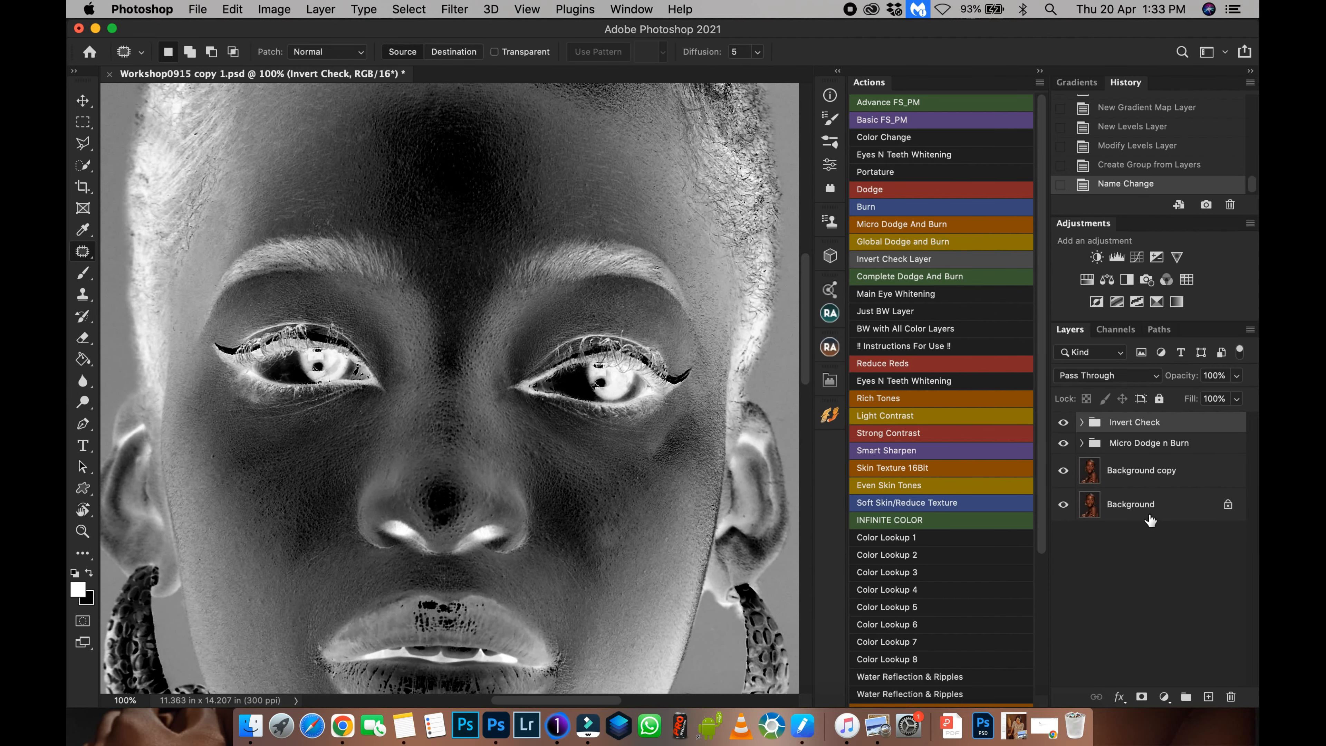
{"action": "left_click", "coordinate": [1063, 423]}
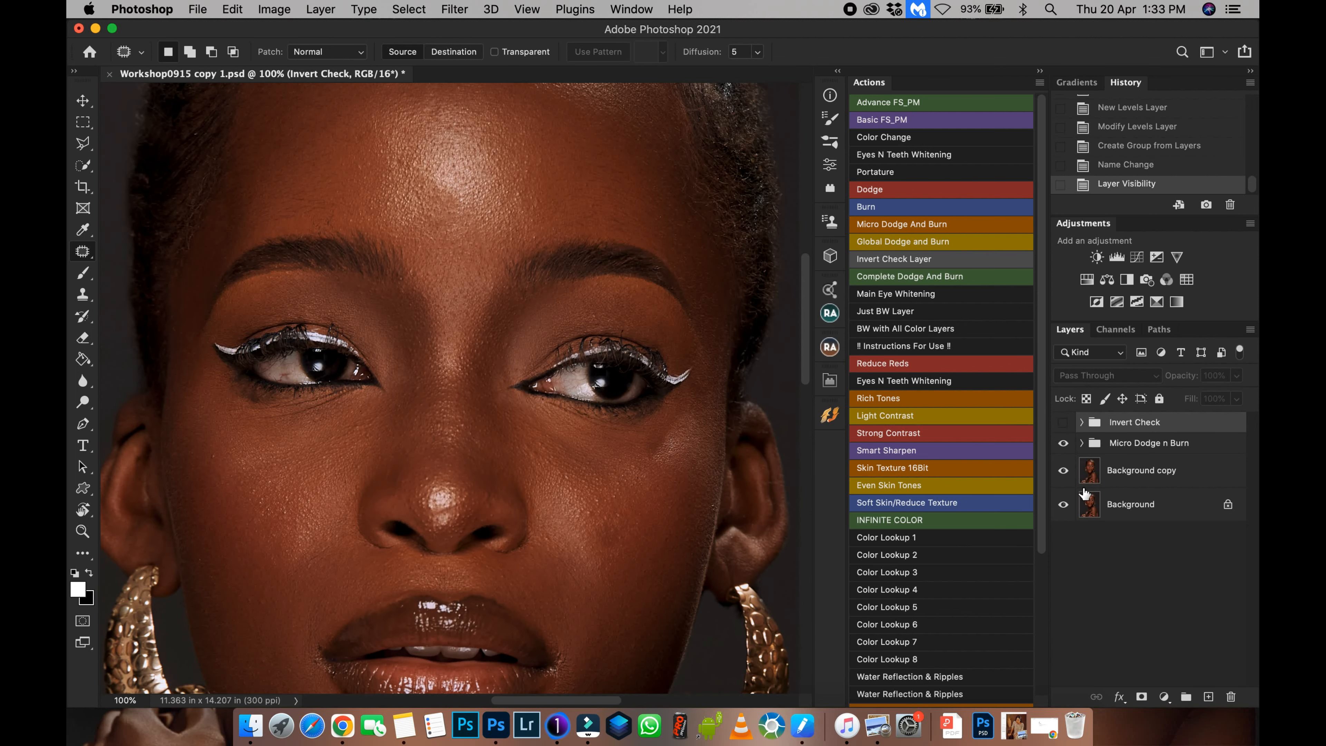
{"action": "left_click", "coordinate": [1063, 422]}
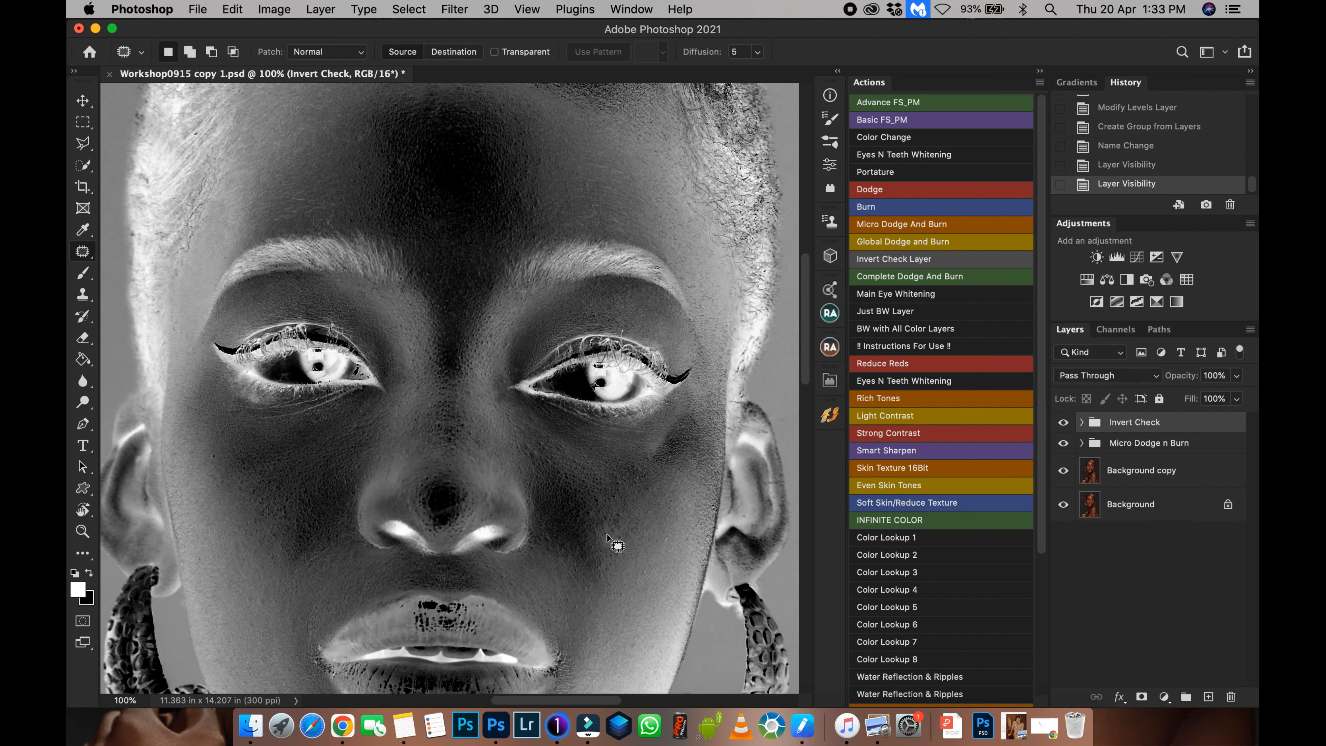
{"action": "scroll", "coordinate": [553, 488], "scroll_direction": "up", "scroll_amount": 8}
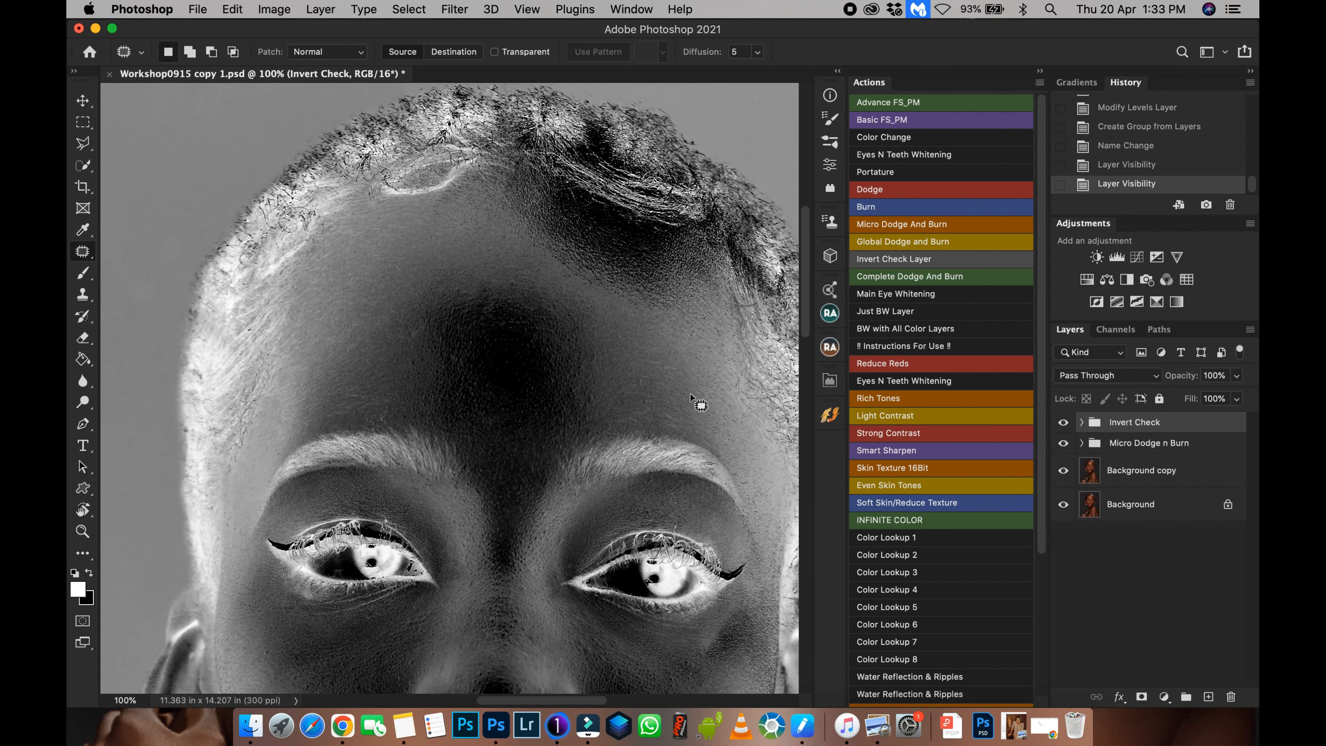
Open the Invert Check group's Levels 1 adjustment and set its midtone slider to 0.54.
{"action": "left_click", "coordinate": [1083, 423]}
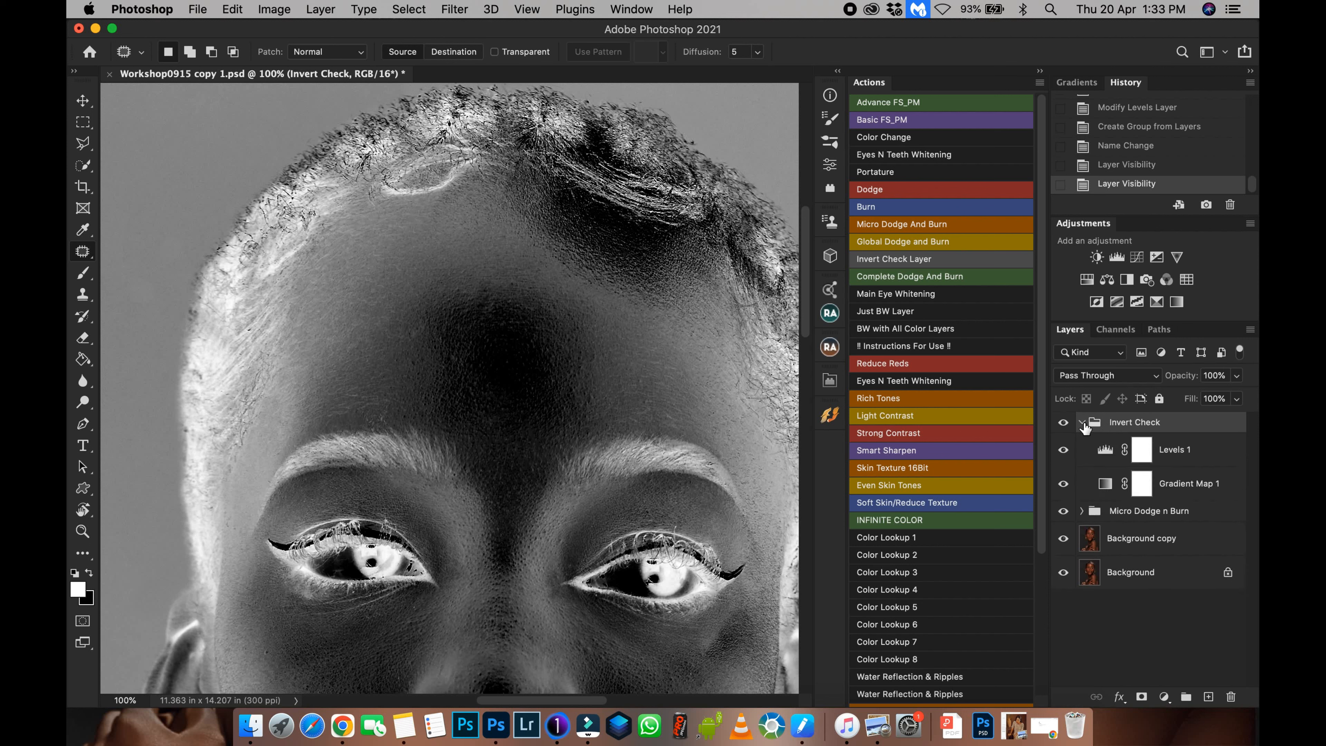
{"action": "left_click", "coordinate": [1118, 453]}
{"action": "double_click", "coordinate": [1104, 451]}
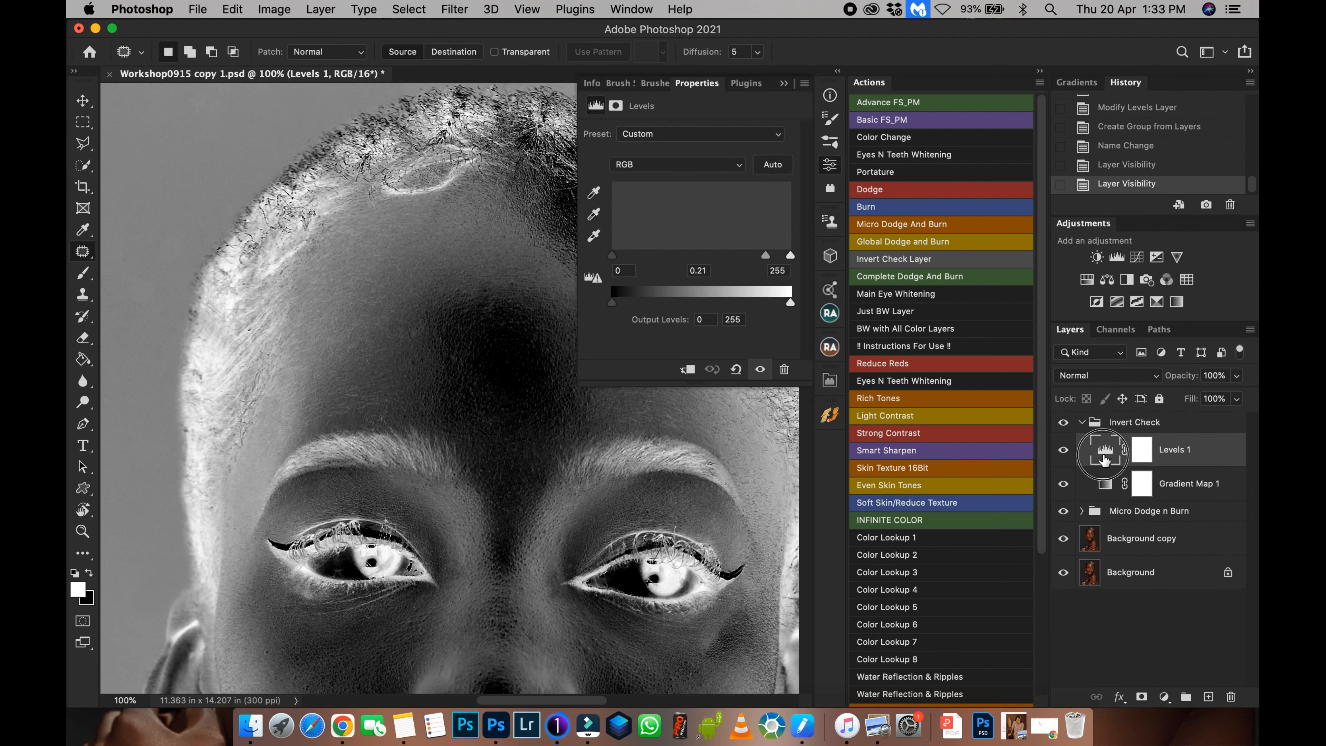
{"action": "left_click_drag", "start_coordinate": [767, 256], "coordinate": [734, 258]}
{"action": "left_click_drag", "start_coordinate": [735, 254], "coordinate": [735, 254]}
Collapse the Invert Check group and expand the Micro Dodge n Burn group.
{"action": "key", "text": "super+minus"}
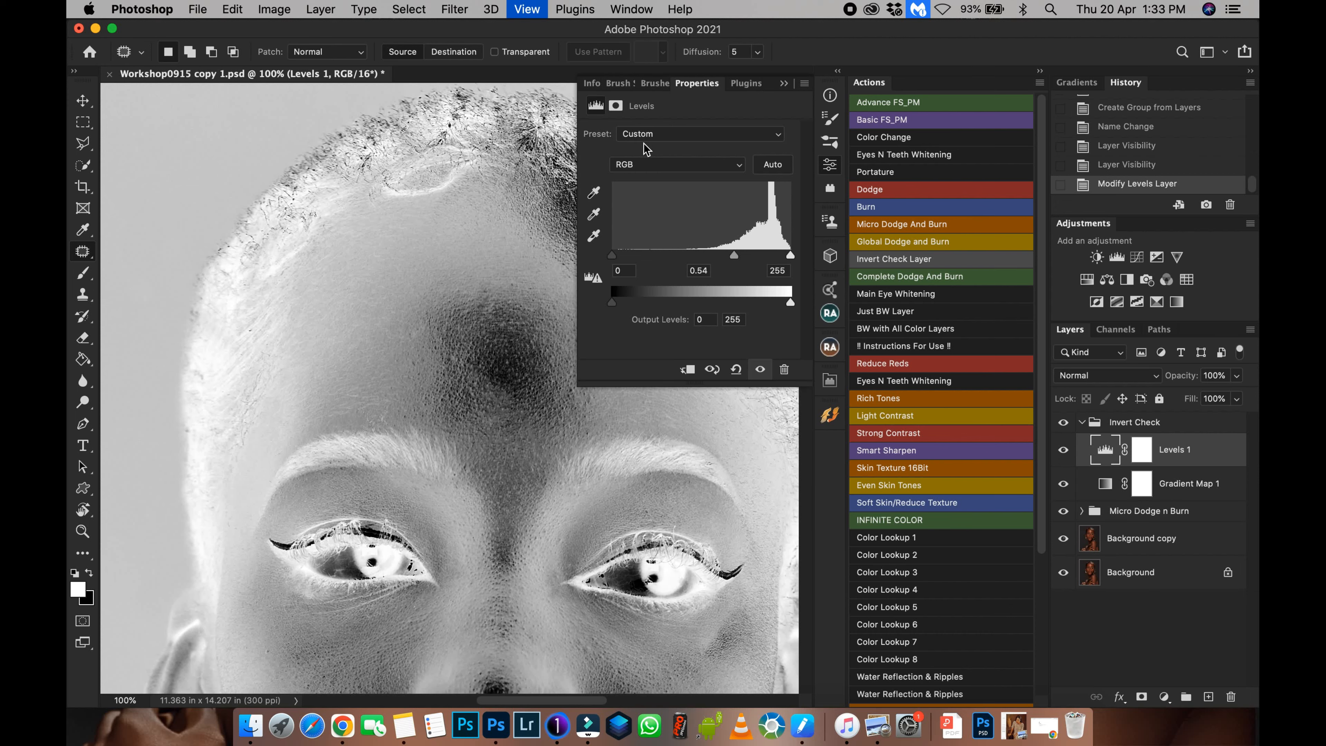
{"action": "key", "text": "super+minus"}
{"action": "key", "text": "super+plus"}
{"action": "key", "text": "super+plus"}
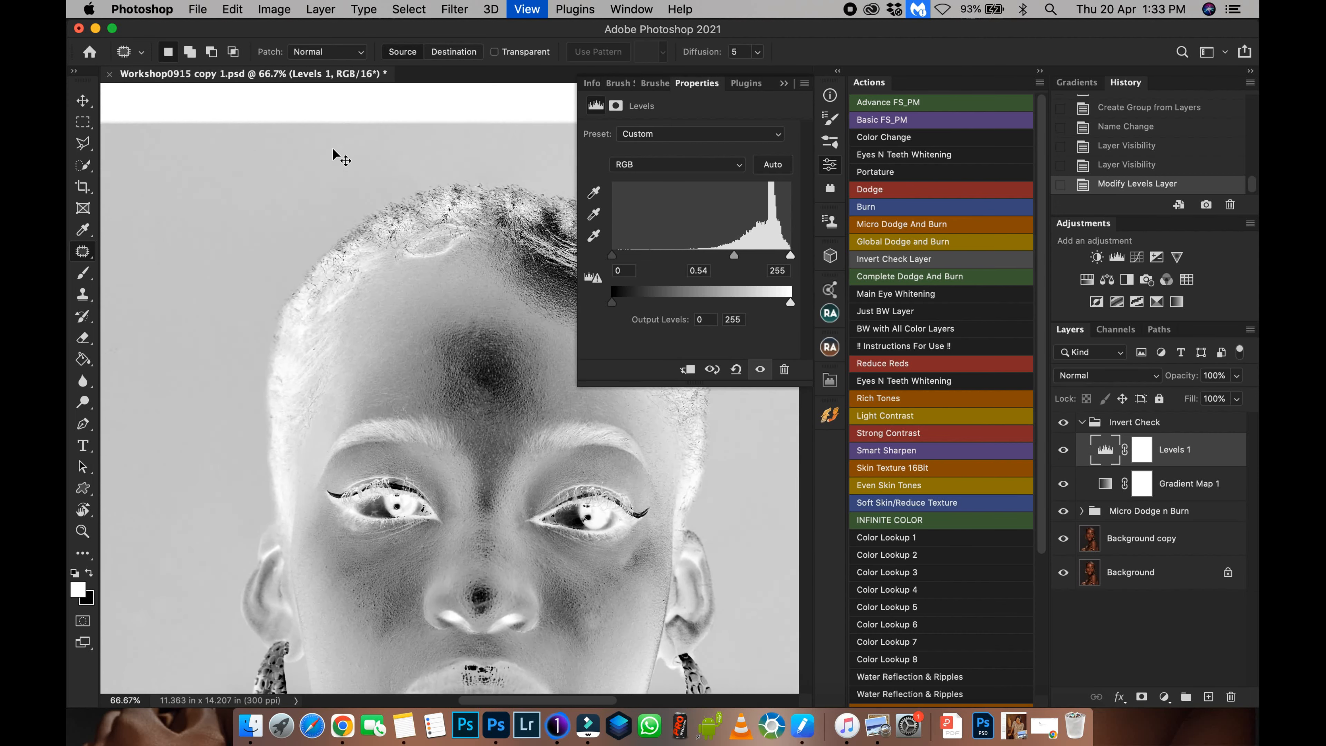
{"action": "left_click_drag", "start_coordinate": [453, 330], "coordinate": [396, 393]}
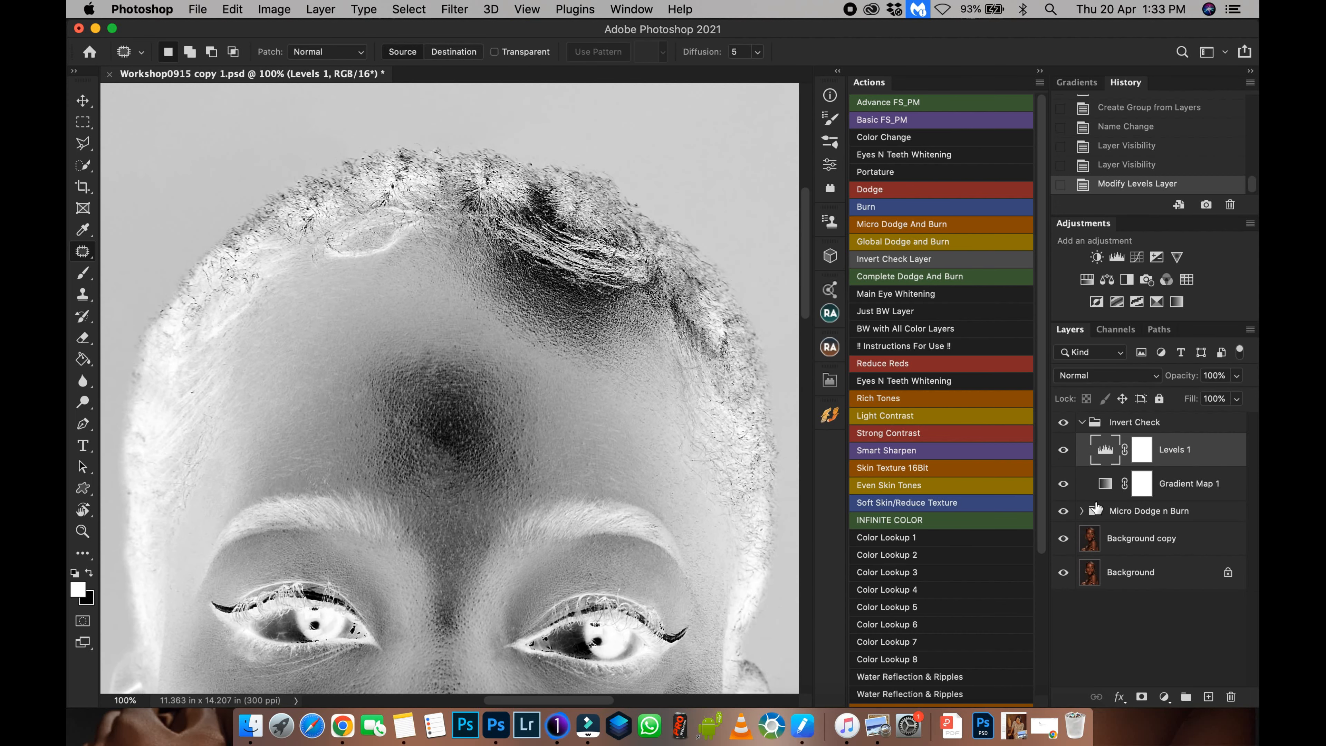
{"action": "left_click", "coordinate": [1081, 423]}
{"action": "left_click", "coordinate": [1081, 444]}
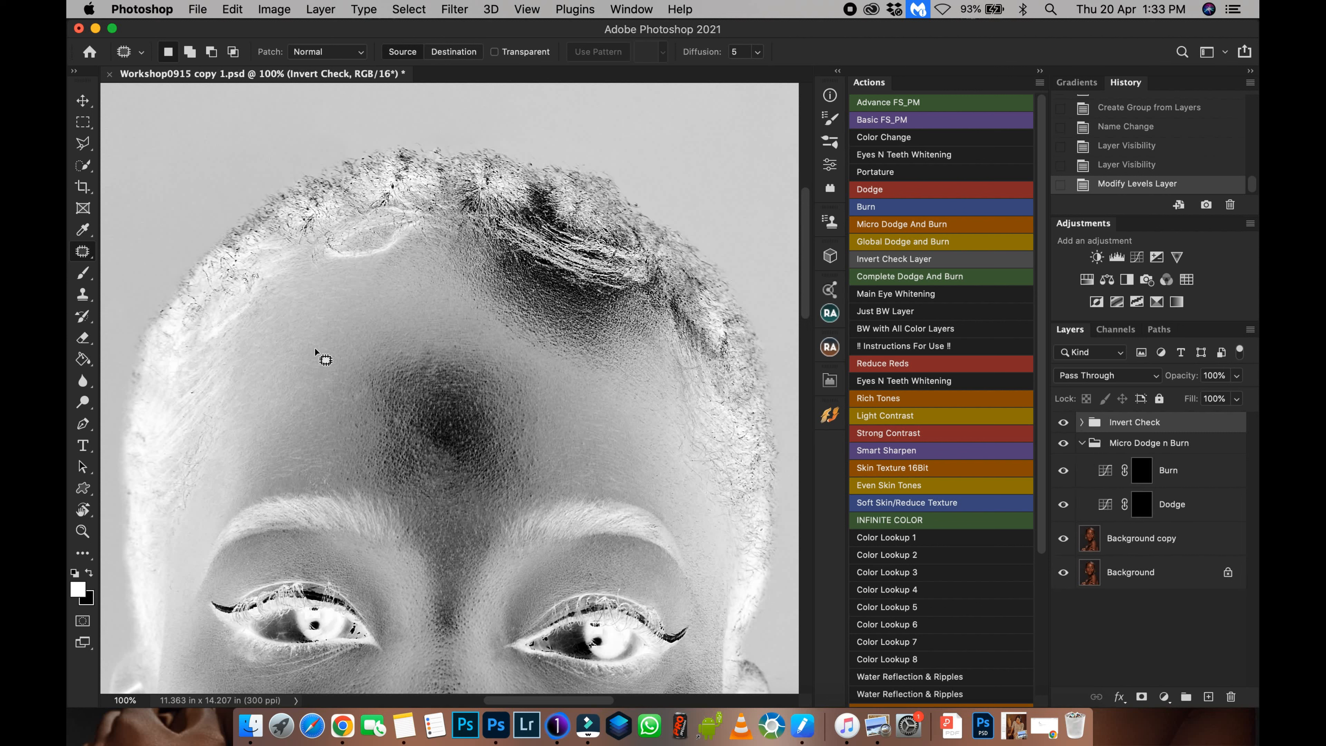
Pick the Brush tool and set its flow to 1%.
{"action": "key", "text": "b"}
{"action": "left_click_drag", "start_coordinate": [499, 54], "coordinate": [370, 50]}
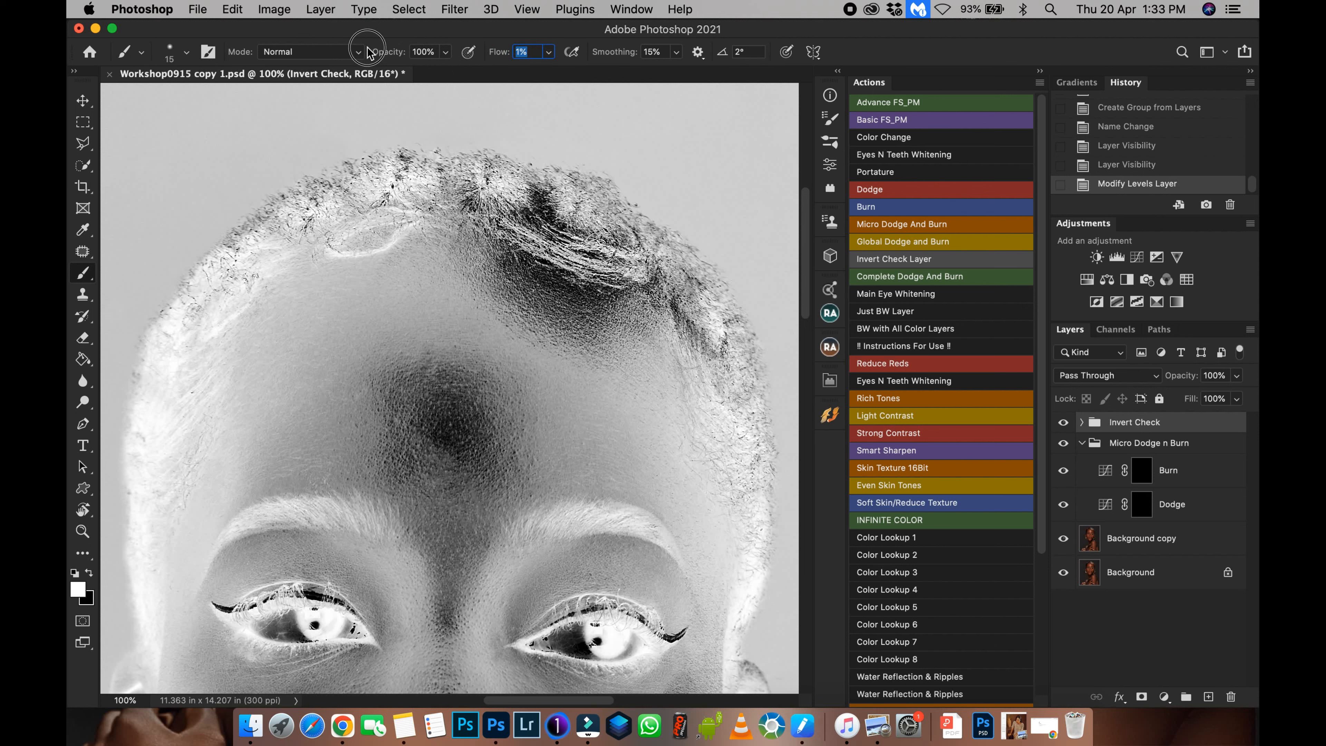
{"action": "left_click", "coordinate": [531, 52]}
{"action": "type", "text": "1"}
Set the brush flow to 100% and select the Dodge layer mask.
{"action": "left_click", "coordinate": [1150, 513]}
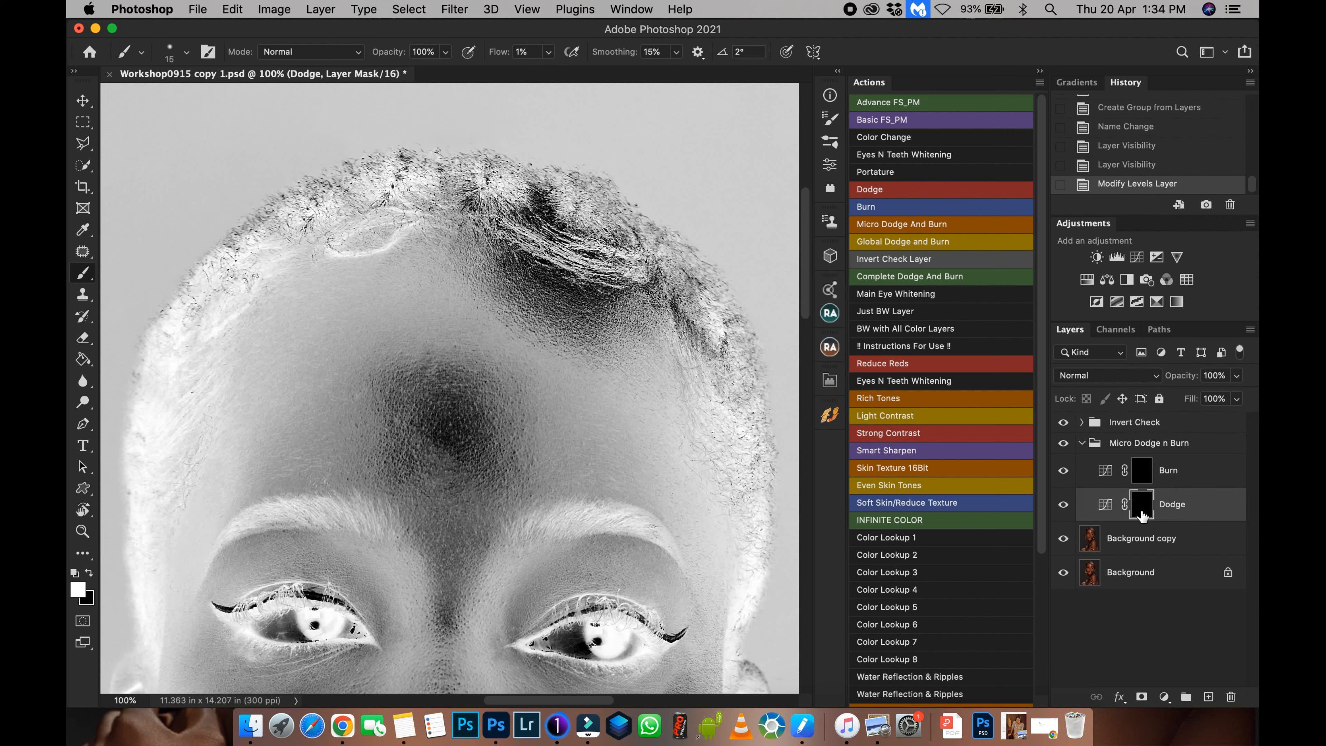
{"action": "left_click", "coordinate": [1148, 482]}
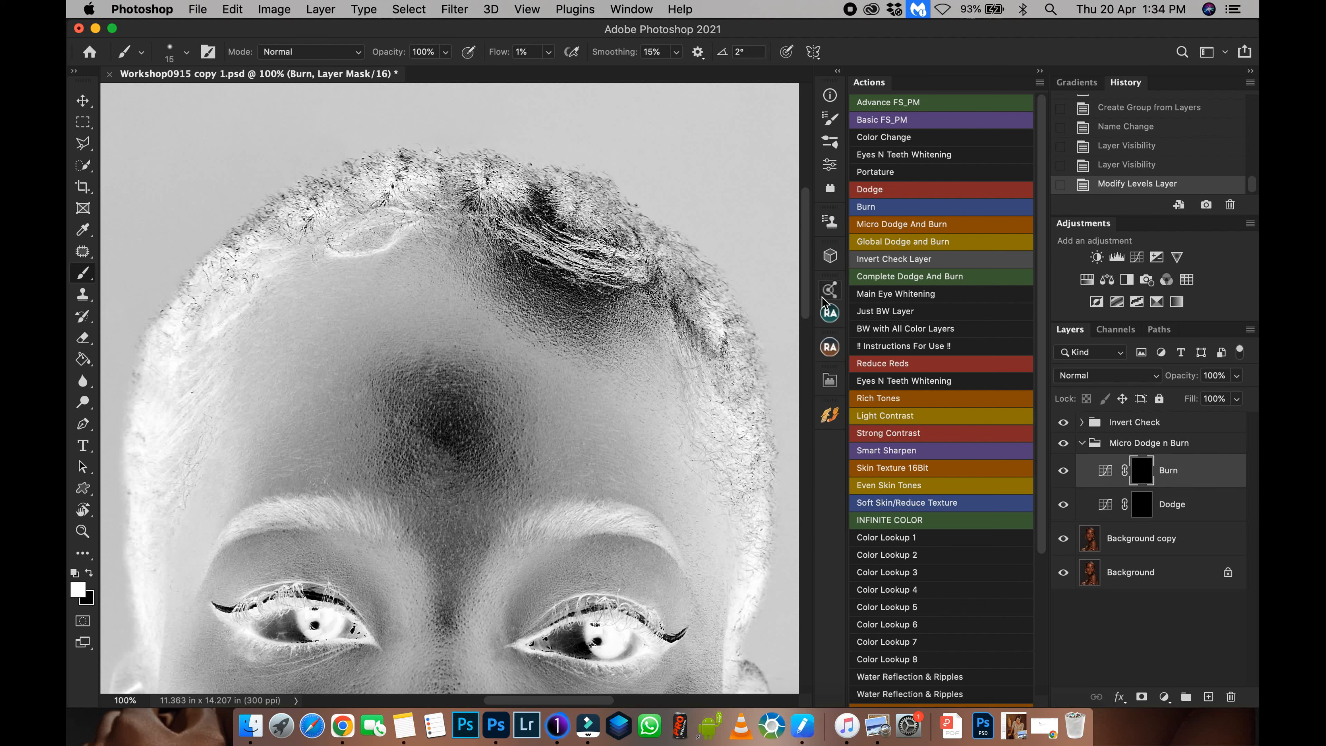
{"action": "left_click_drag", "start_coordinate": [499, 52], "coordinate": [715, 87]}
{"action": "left_click", "coordinate": [1144, 505]}
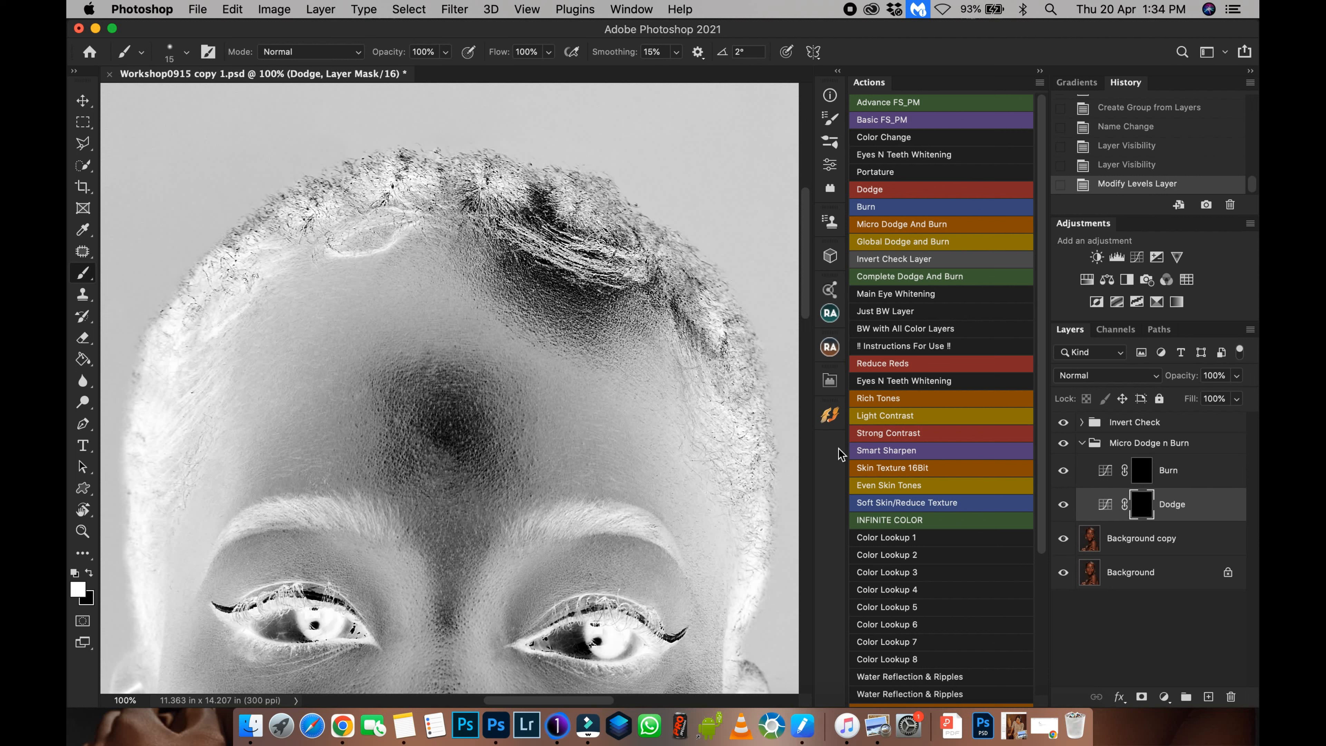
Enlarge the brush to size 70 and paint a short stroke on the Dodge mask over the forehead.
{"action": "key", "text": "bracketright"}
{"action": "key", "text": "bracketright"}
{"action": "key", "text": "bracketright"}
{"action": "key", "text": "bracketright"}
{"action": "key", "text": "bracketright"}
{"action": "key", "text": "bracketright"}
{"action": "key", "text": "bracketright"}
{"action": "key", "text": "bracketleft"}
{"action": "key", "text": "bracketleft"}
{"action": "key", "text": "bracketleft"}
{"action": "mouse_move", "coordinate": [430, 453]}
{"action": "left_mouse_down"}
{"action": "mouse_move", "coordinate": [434, 477]}
{"action": "mouse_move", "coordinate": [439, 466]}
{"action": "left_mouse_up"}
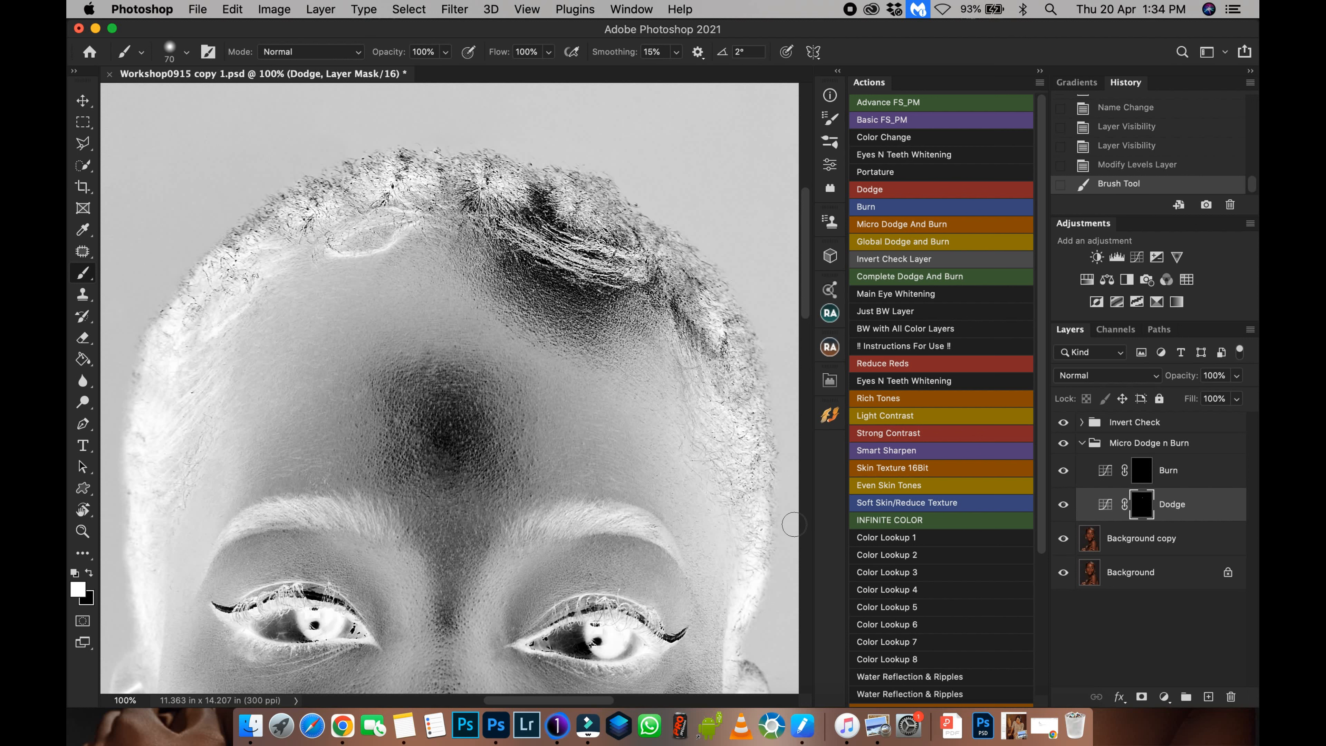
Toggle the Invert Check group and the Dodge layer visibility to compare the painted result.
{"action": "left_click", "coordinate": [1064, 423]}
{"action": "left_click", "coordinate": [1065, 505]}
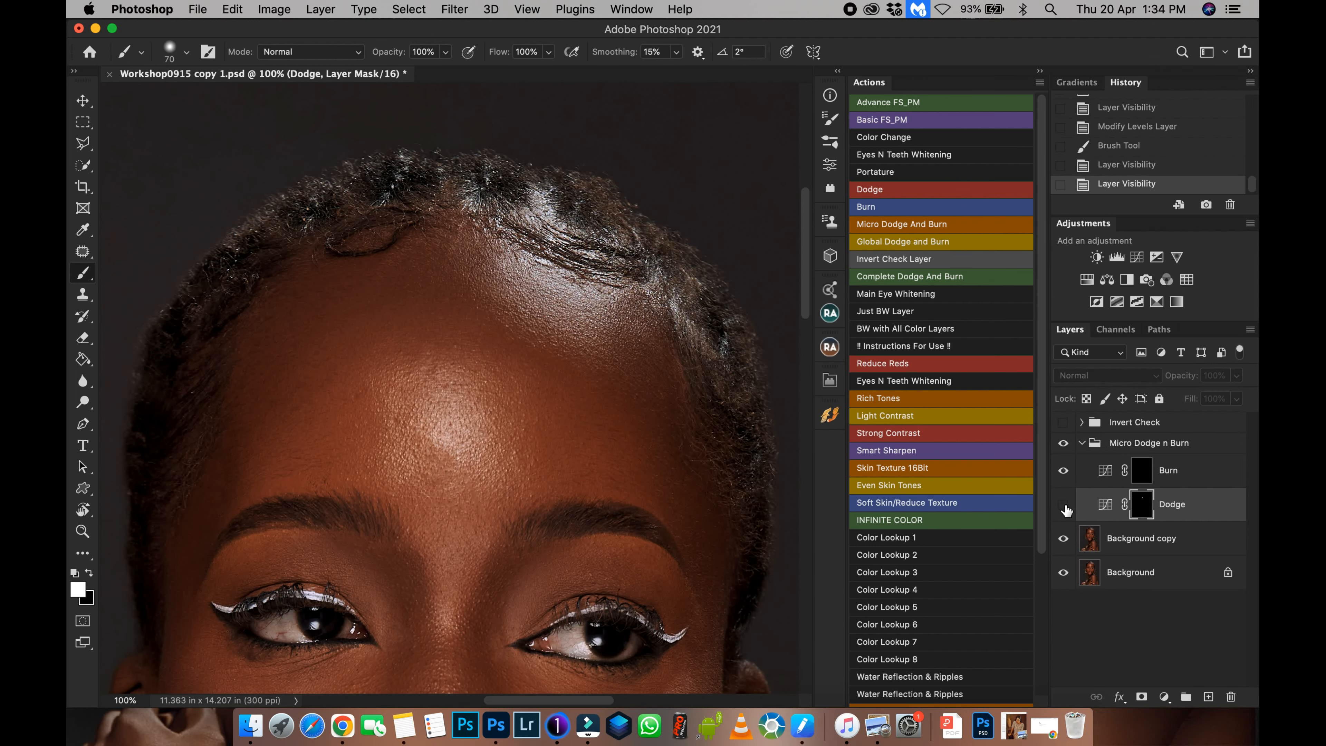
{"action": "left_click", "coordinate": [1065, 505]}
{"action": "left_click", "coordinate": [1066, 506]}
{"action": "left_click", "coordinate": [1064, 505]}
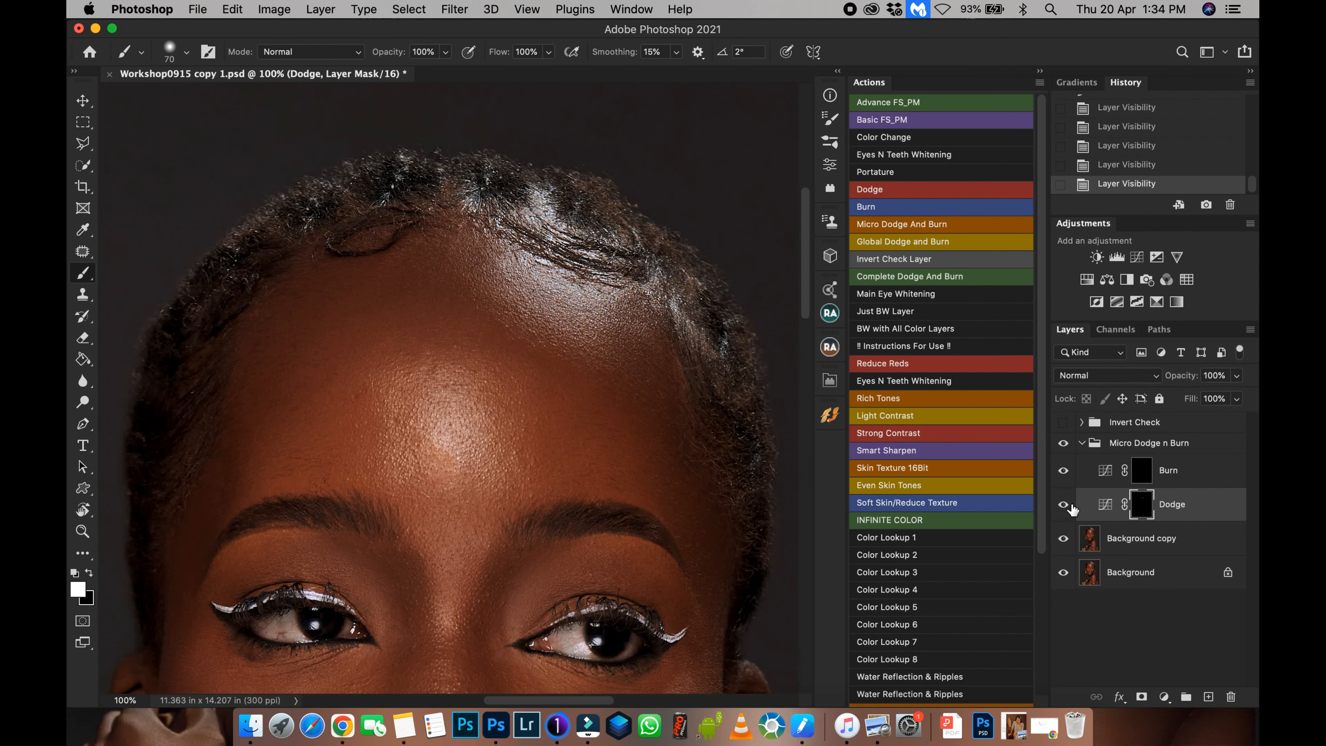
{"action": "left_click", "coordinate": [1063, 424]}
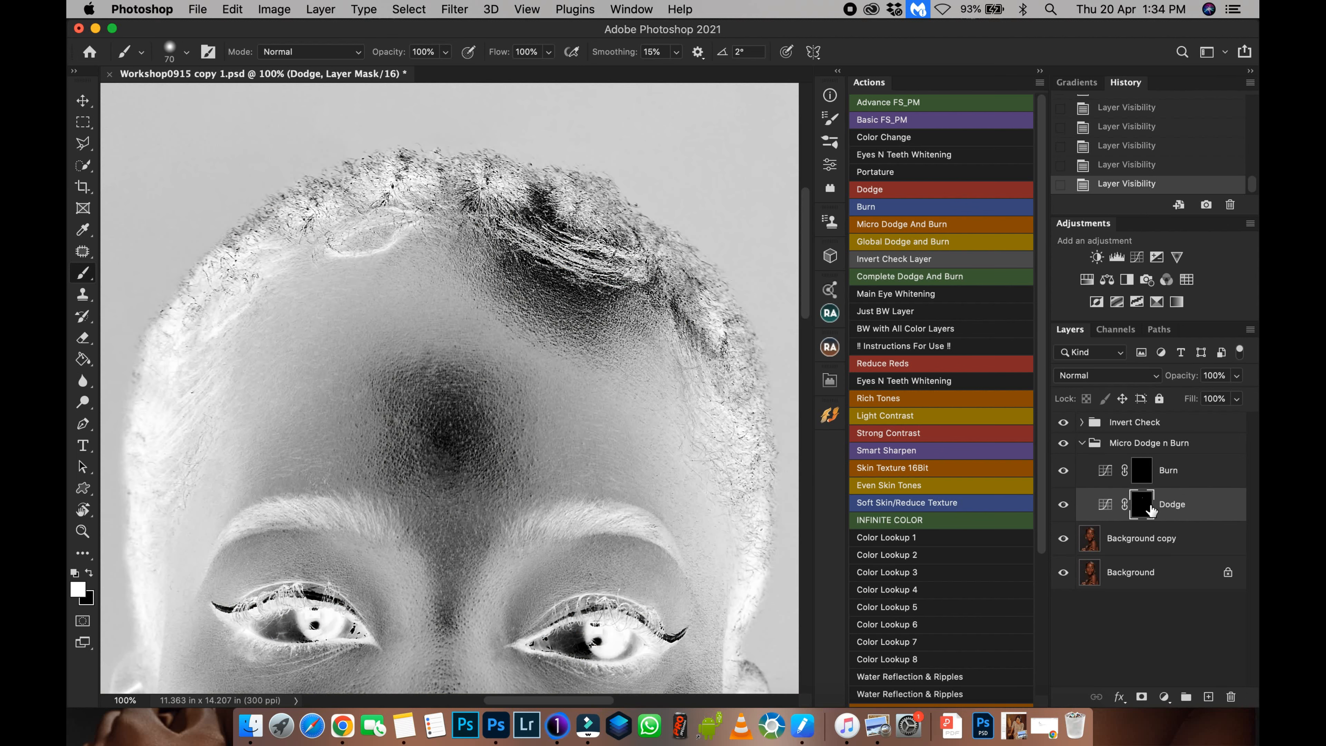
Select the Burn layer mask and paint a short stroke on the cheek beside the eye.
{"action": "left_click", "coordinate": [1150, 485]}
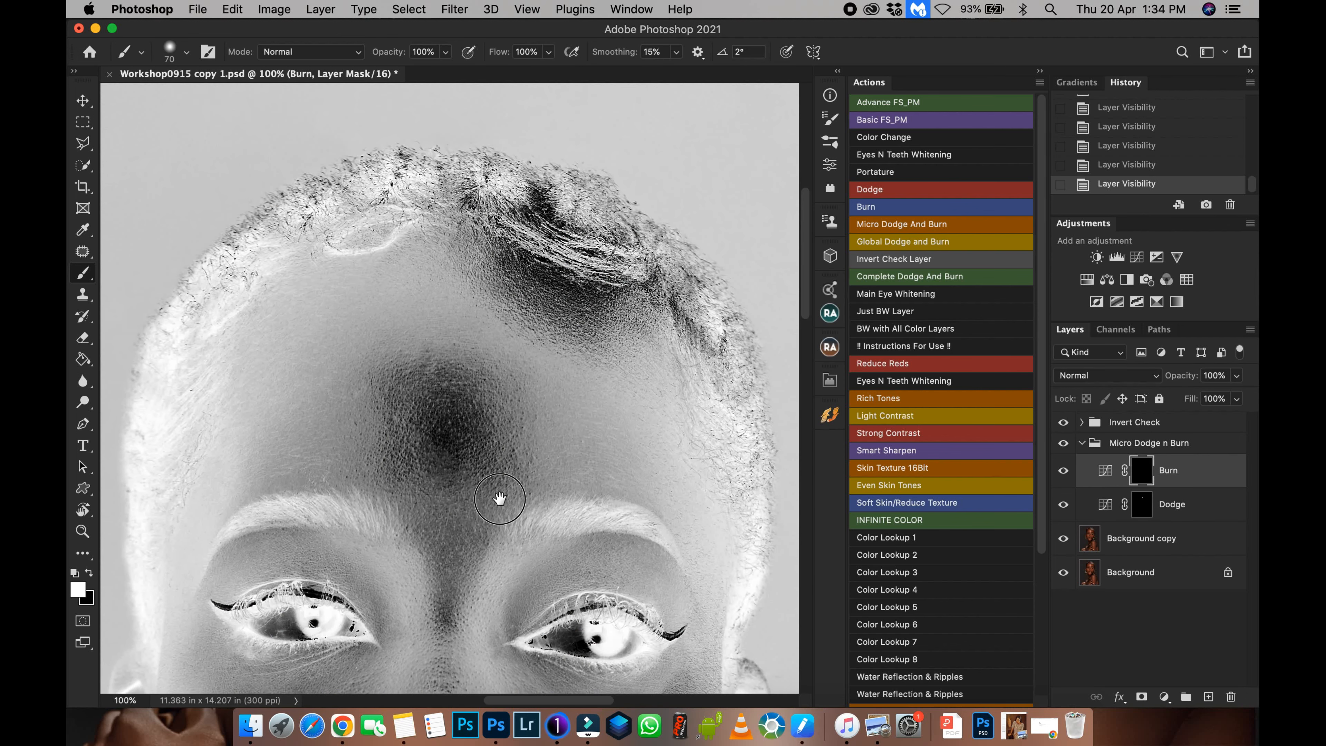
{"action": "scroll", "coordinate": [506, 518], "scroll_direction": "down", "scroll_amount": 10}
{"action": "scroll", "coordinate": [520, 408], "scroll_direction": "up", "scroll_amount": 5}
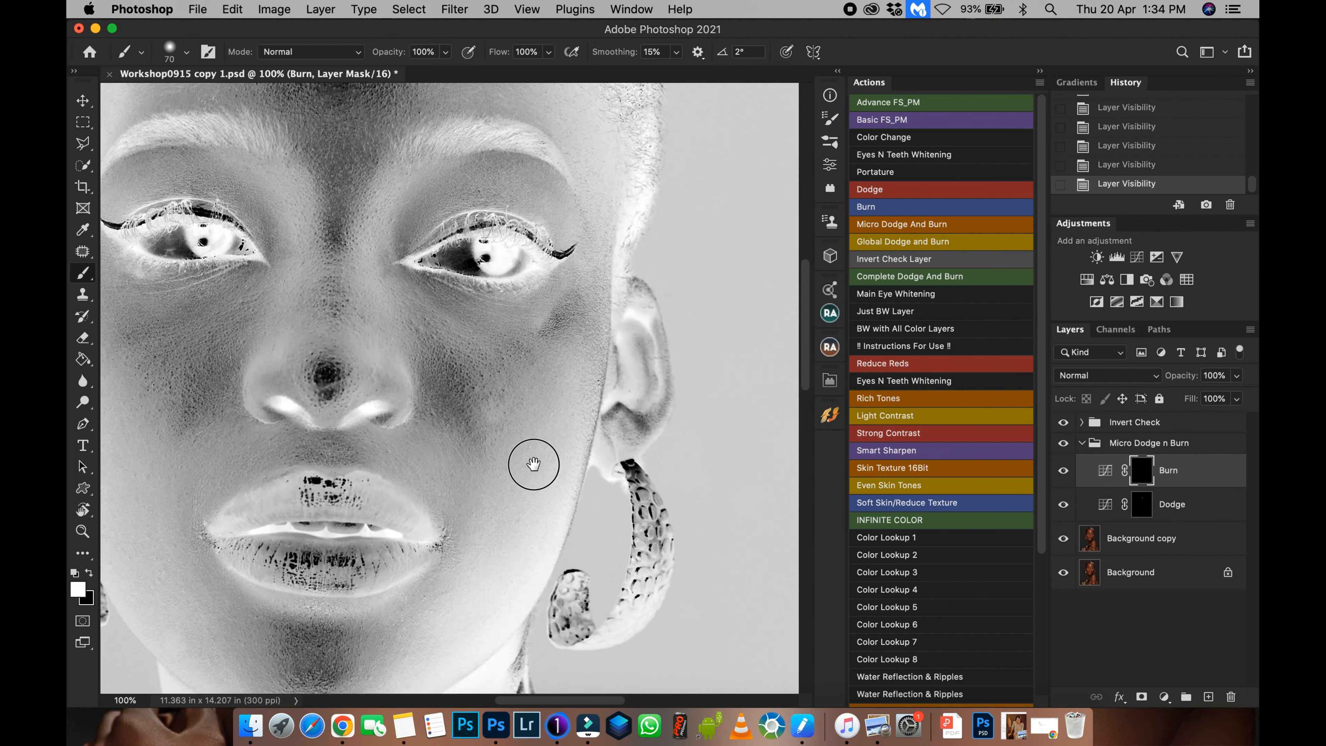
{"action": "mouse_move", "coordinate": [575, 346]}
{"action": "left_mouse_down"}
{"action": "mouse_move", "coordinate": [549, 364]}
{"action": "mouse_move", "coordinate": [573, 337]}
{"action": "mouse_move", "coordinate": [582, 370]}
{"action": "left_mouse_up"}
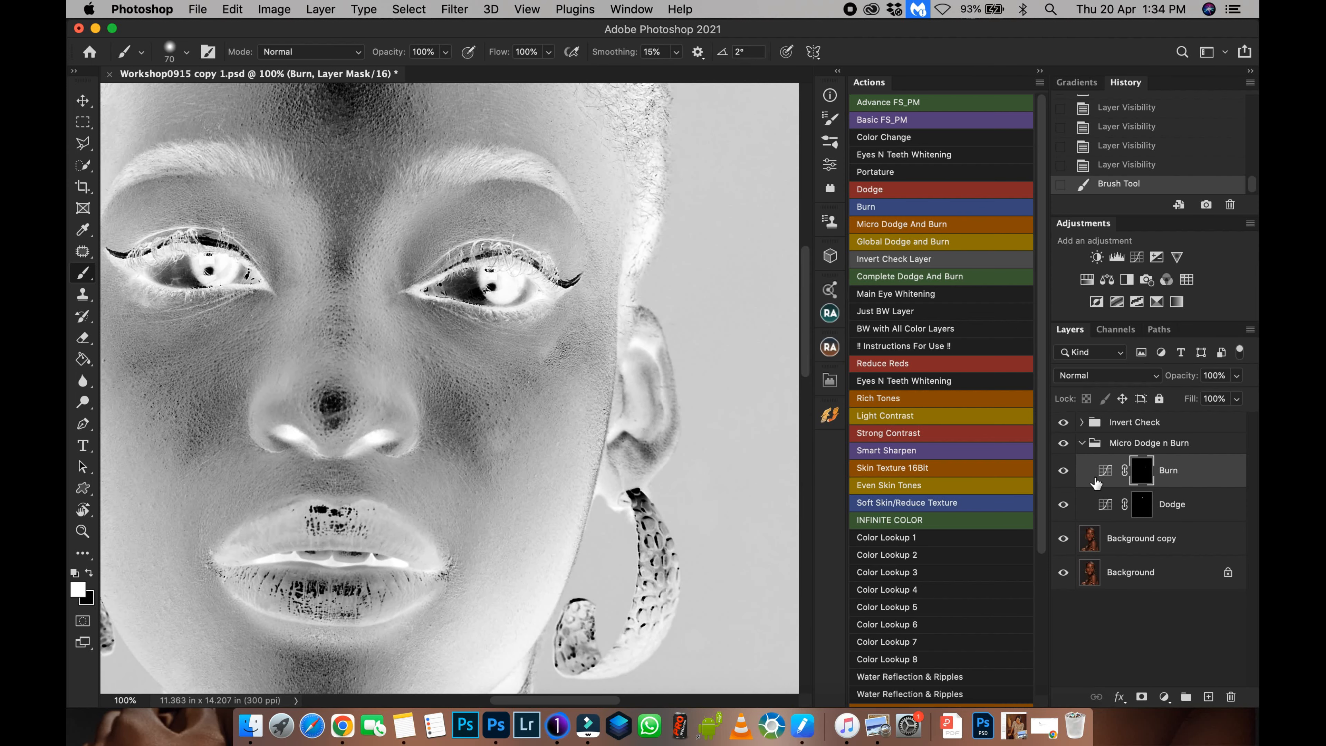
Hide the Invert Check group and toggle the Micro Dodge n Burn group to compare before and after.
{"action": "left_click", "coordinate": [1063, 422]}
{"action": "left_click", "coordinate": [1064, 444]}
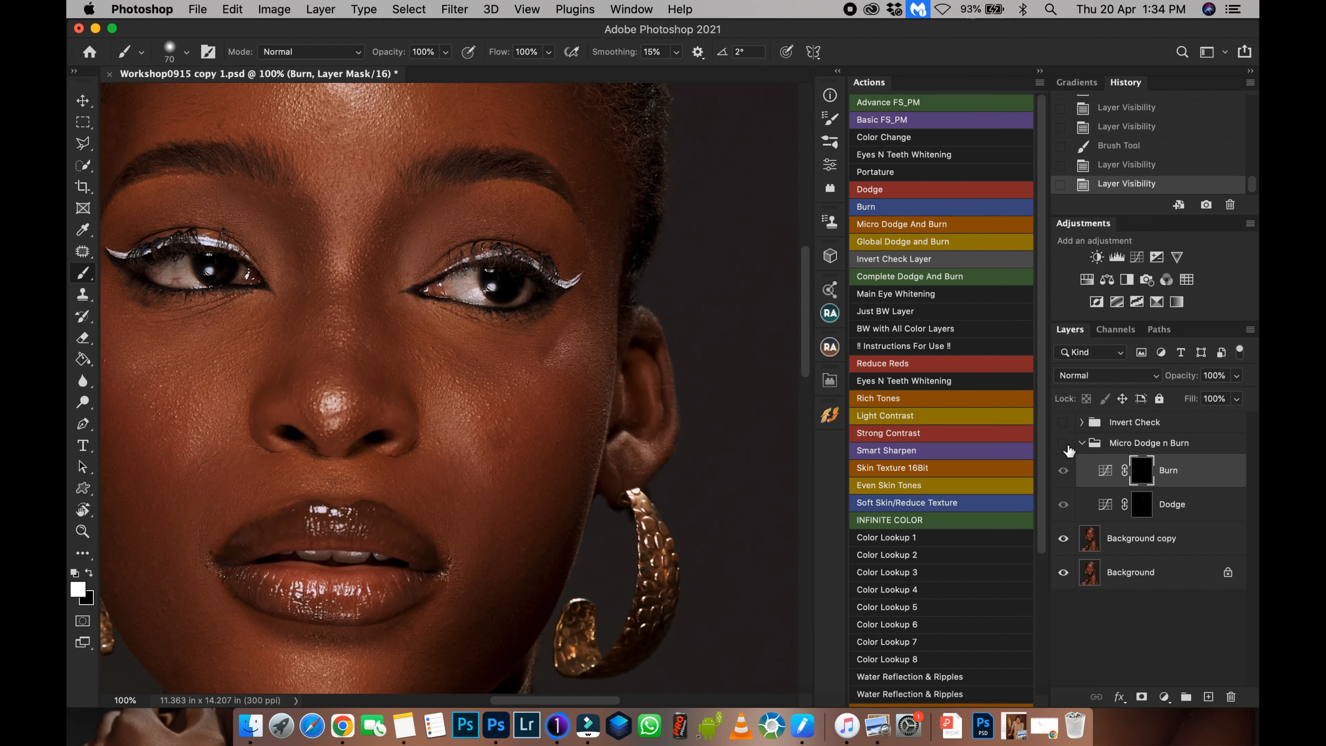
{"action": "left_click", "coordinate": [1064, 444]}
{"action": "left_click", "coordinate": [1066, 444]}
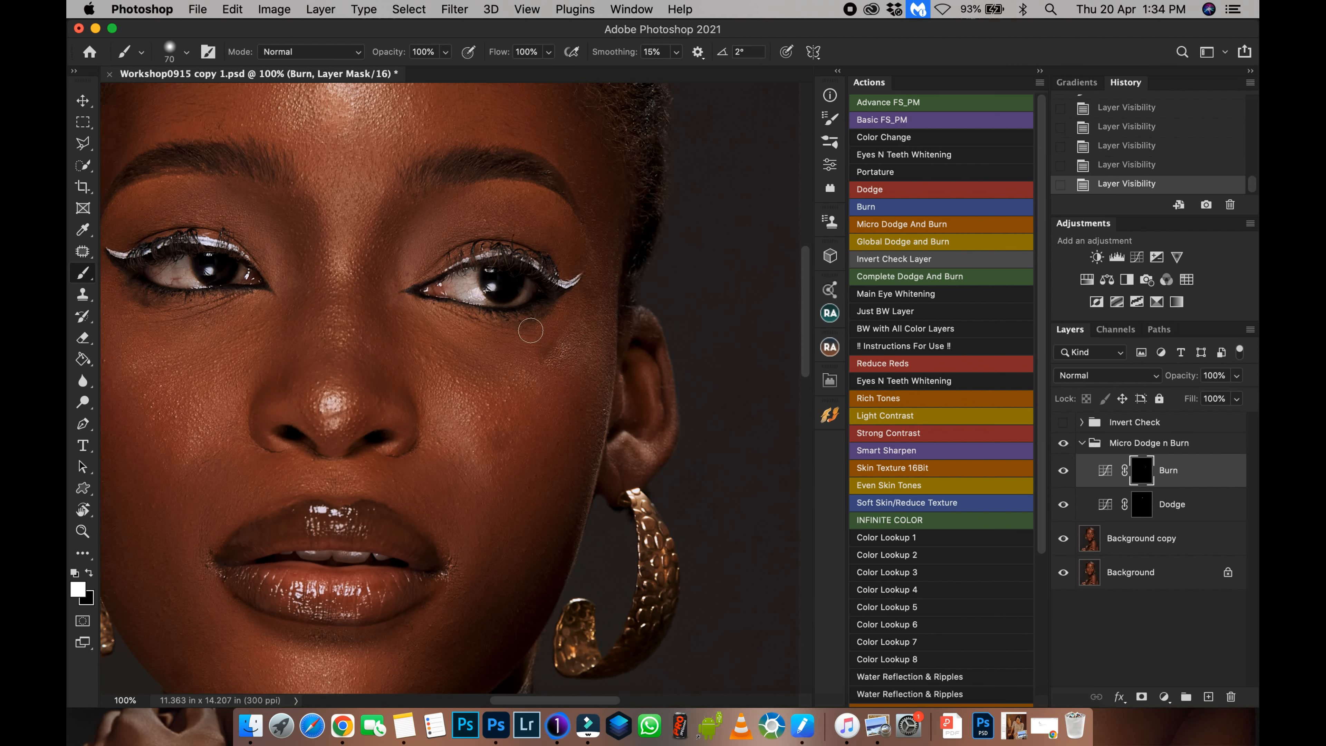
Delete the Burn layer's mask and add a fresh black mask to clear its painted stroke.
{"action": "left_click_drag", "start_coordinate": [522, 301], "coordinate": [525, 460]}
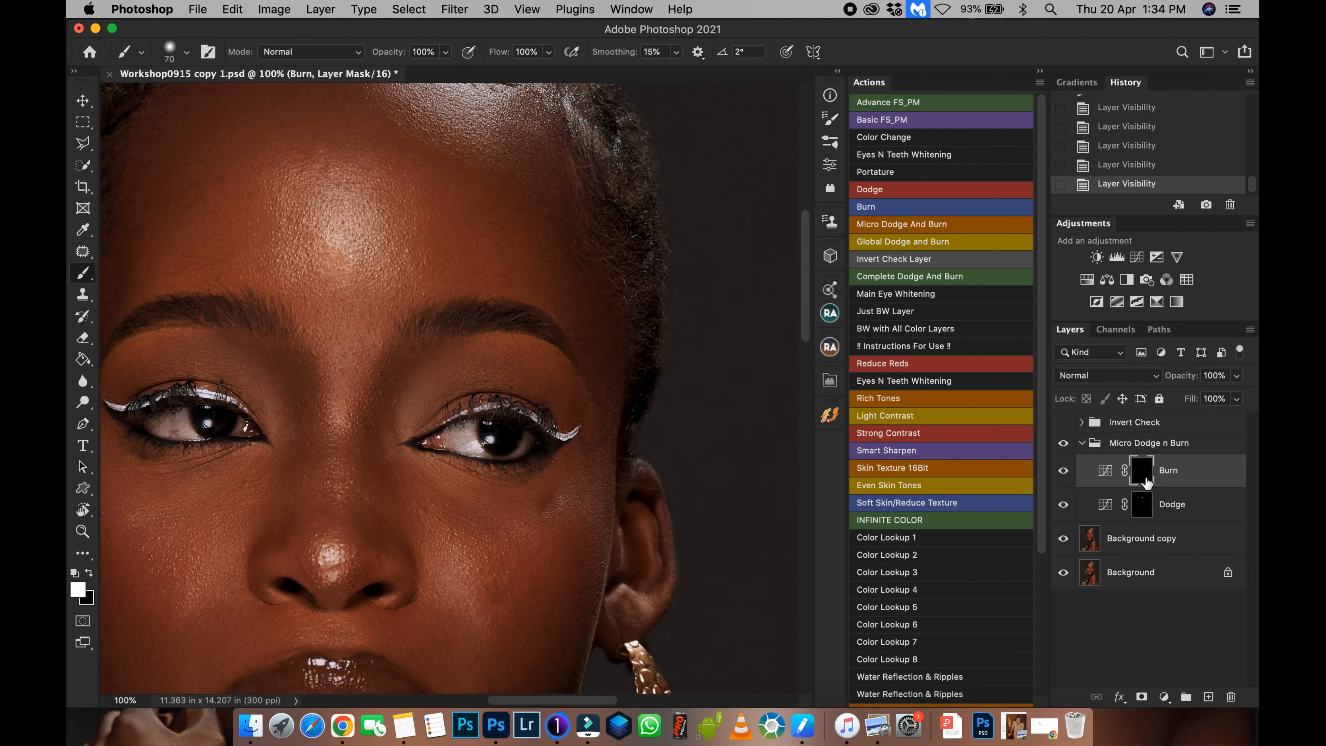
{"action": "left_click_drag", "start_coordinate": [1146, 478], "coordinate": [1229, 697]}
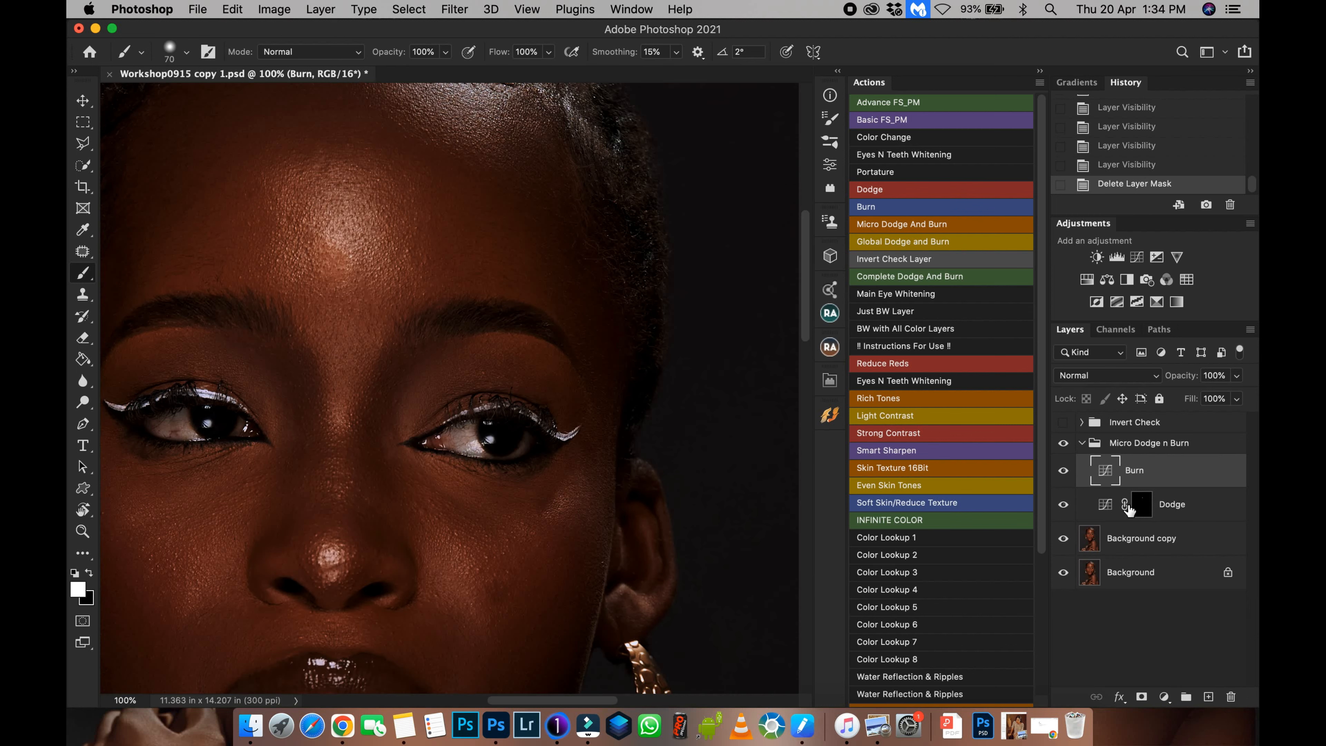
{"action": "left_click", "coordinate": [1142, 697], "text": "alt"}
{"action": "left_click_drag", "start_coordinate": [1141, 473], "coordinate": [1152, 502]}
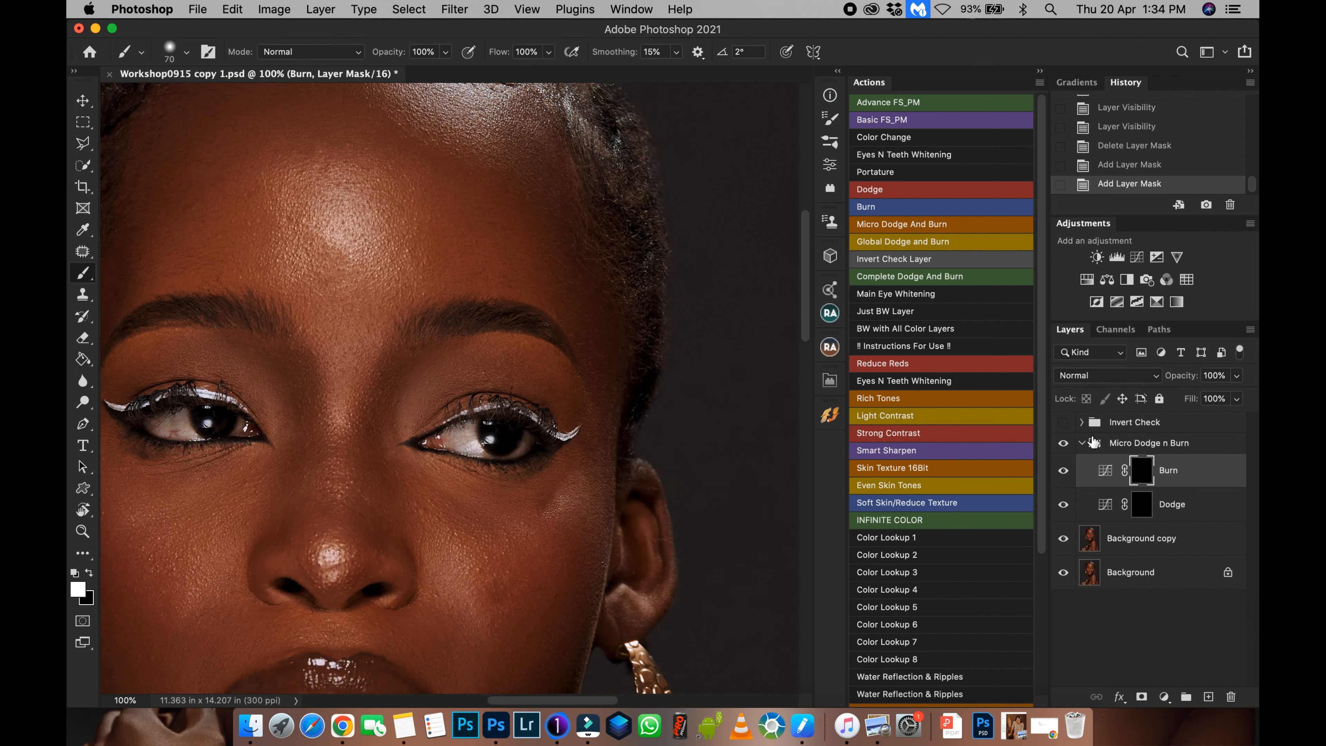
Collapse the Micro Dodge n Burn group and turn on the Invert Check group.
{"action": "left_click", "coordinate": [1083, 442]}
{"action": "left_click", "coordinate": [1063, 422]}
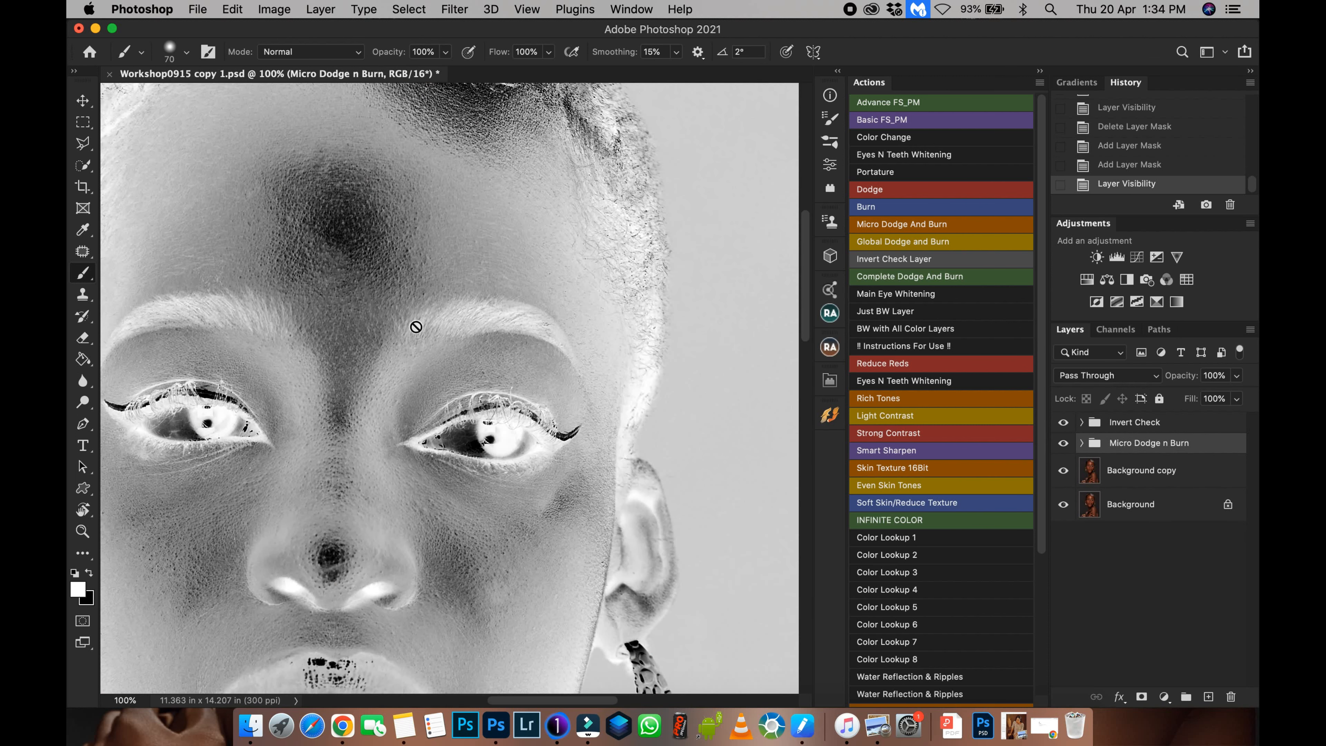
Set the brush flow to 1% and paint soft strokes on the Dodge layer mask across the forehead.
{"action": "left_click_drag", "start_coordinate": [491, 51], "coordinate": [330, 44]}
{"action": "left_click_drag", "start_coordinate": [453, 339], "coordinate": [467, 461]}
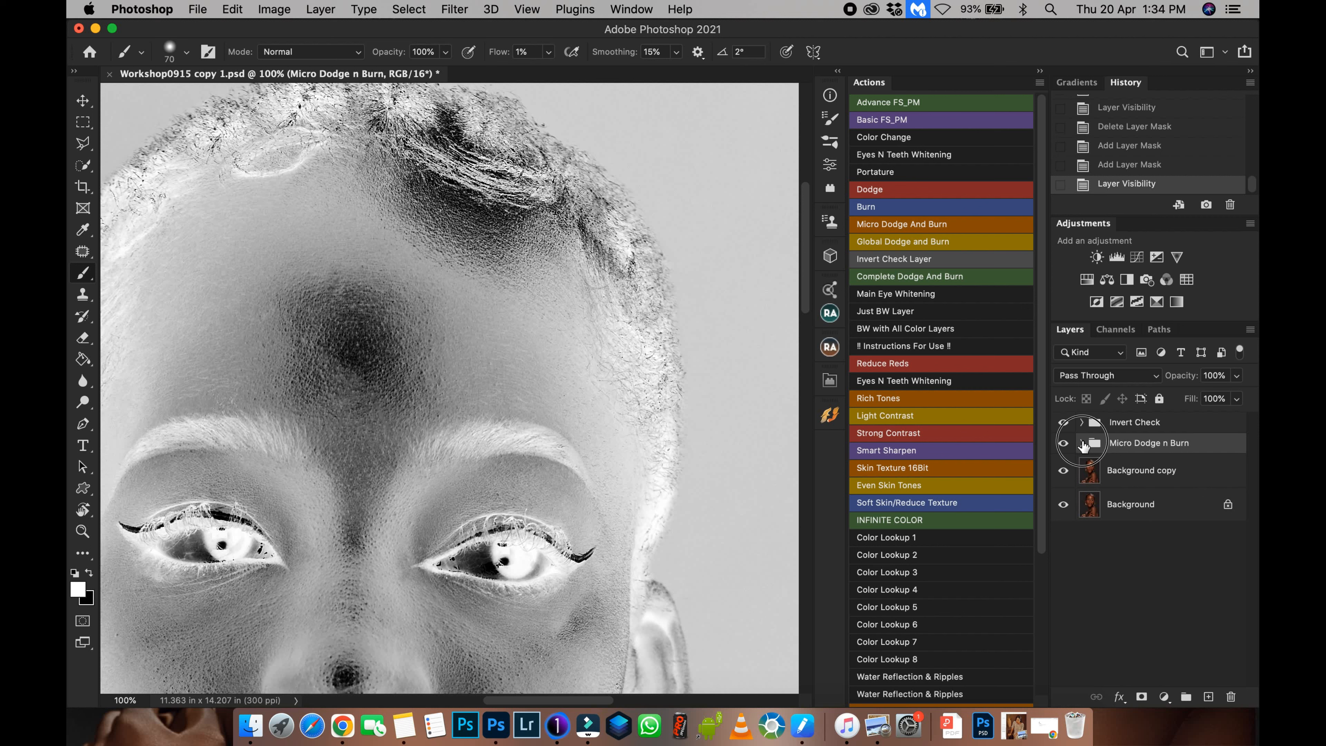
{"action": "left_click", "coordinate": [1082, 443]}
{"action": "left_click", "coordinate": [1141, 509]}
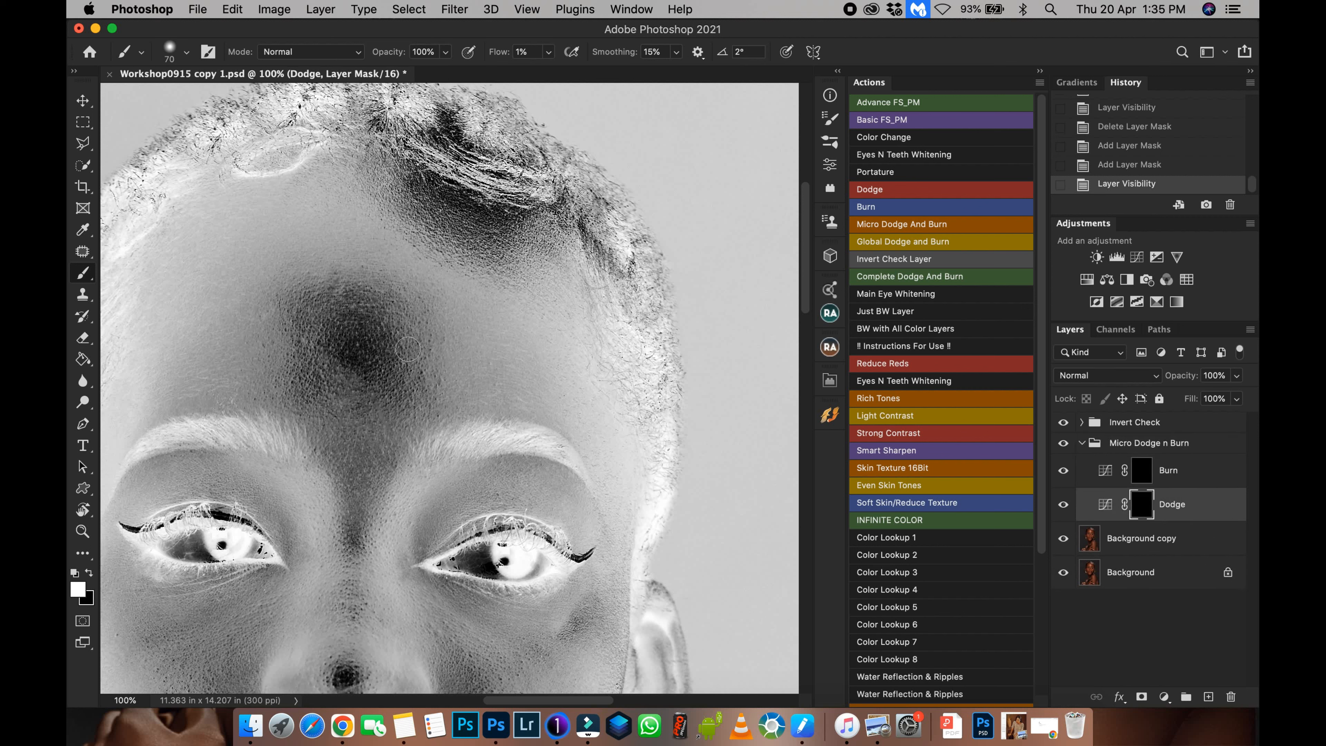
{"action": "mouse_move", "coordinate": [397, 388]}
{"action": "left_mouse_down"}
{"action": "mouse_move", "coordinate": [423, 439]}
{"action": "mouse_move", "coordinate": [427, 346]}
{"action": "left_mouse_up"}
{"action": "key", "text": "super+plus"}
{"action": "left_click_drag", "start_coordinate": [365, 443], "coordinate": [337, 441]}
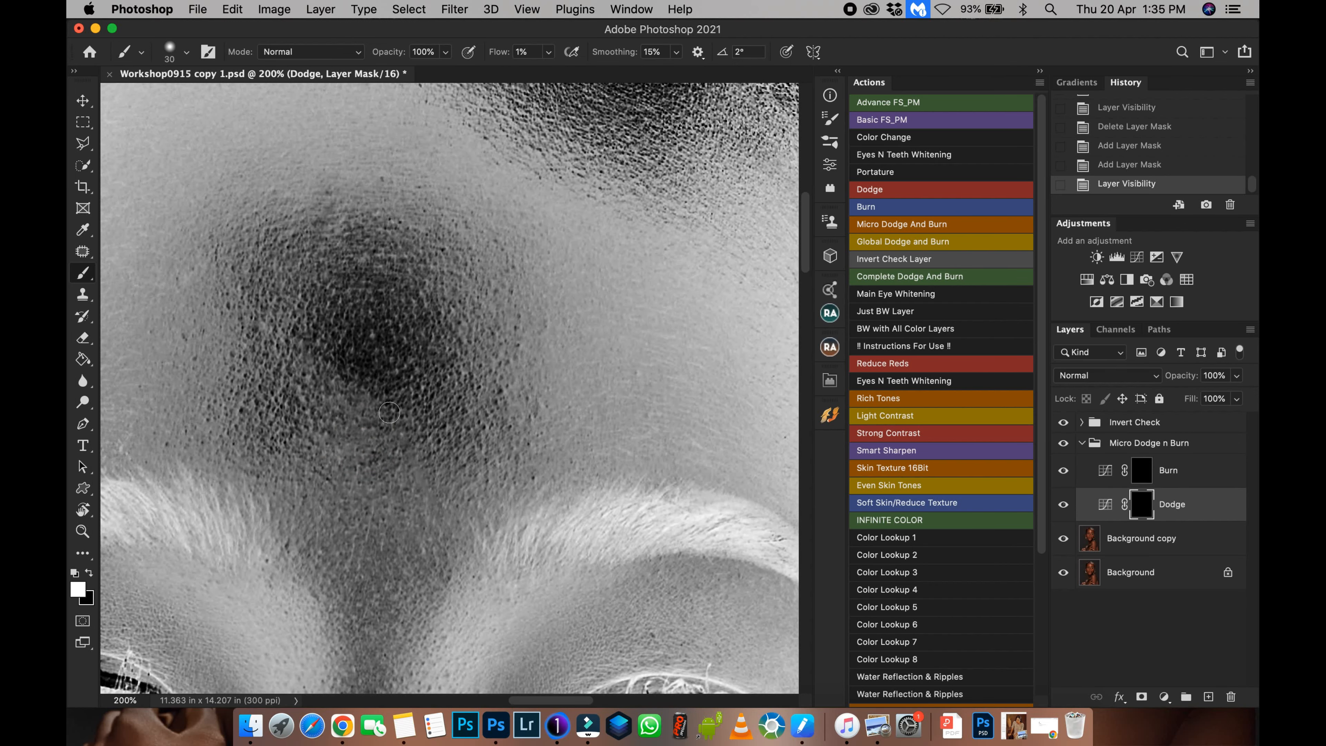
{"action": "left_click_drag", "start_coordinate": [369, 407], "coordinate": [375, 407]}
{"action": "mouse_move", "coordinate": [355, 429]}
{"action": "left_mouse_down"}
{"action": "mouse_move", "coordinate": [344, 425]}
{"action": "mouse_move", "coordinate": [346, 459]}
{"action": "mouse_move", "coordinate": [380, 424]}
{"action": "mouse_move", "coordinate": [349, 425]}
{"action": "mouse_move", "coordinate": [316, 401]}
{"action": "mouse_move", "coordinate": [409, 471]}
{"action": "mouse_move", "coordinate": [401, 491]}
{"action": "mouse_move", "coordinate": [404, 441]}
{"action": "mouse_move", "coordinate": [425, 486]}
{"action": "mouse_move", "coordinate": [406, 442]}
{"action": "left_mouse_up"}
Resize the brush to 35 and keep painting the Dodge mask over the forehead and between the brows.
{"action": "key", "text": "bracketleft"}
{"action": "key", "text": "bracketleft"}
{"action": "key", "text": "bracketleft"}
{"action": "key", "text": "bracketright"}
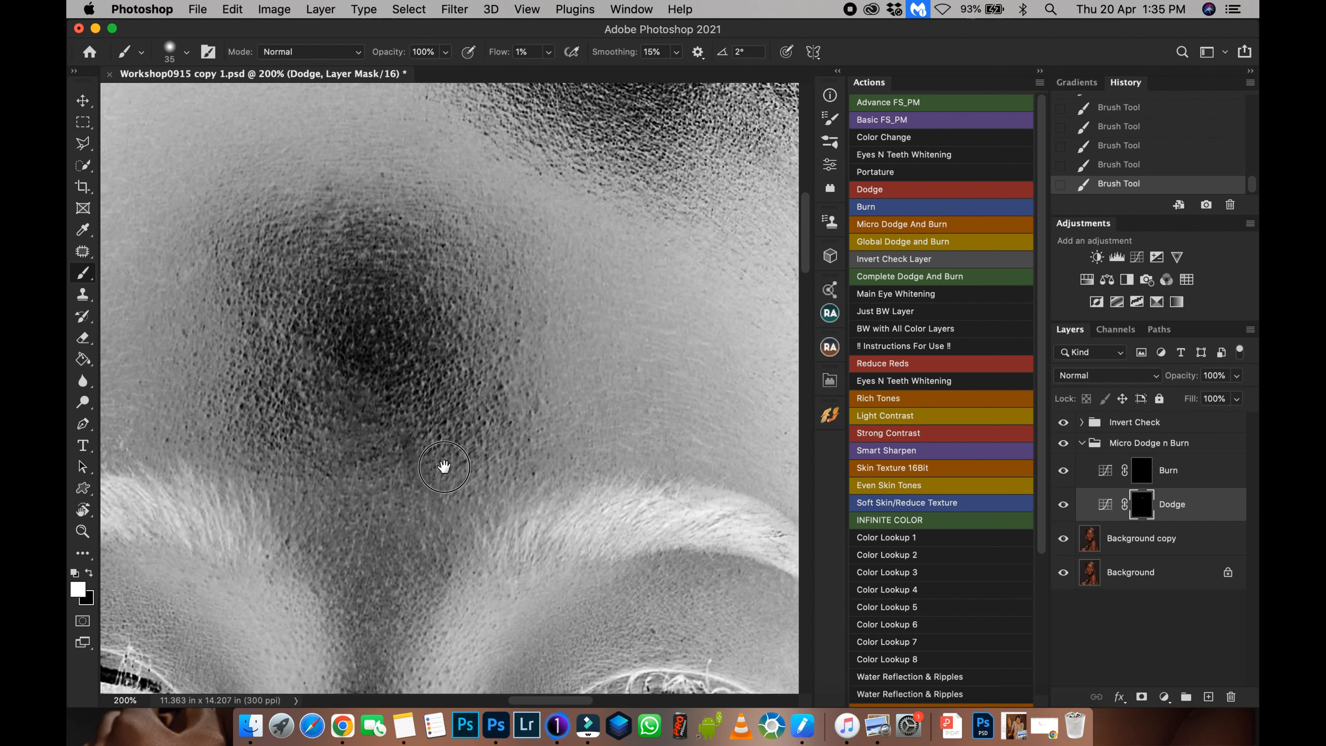
{"action": "left_click_drag", "start_coordinate": [504, 429], "coordinate": [462, 480]}
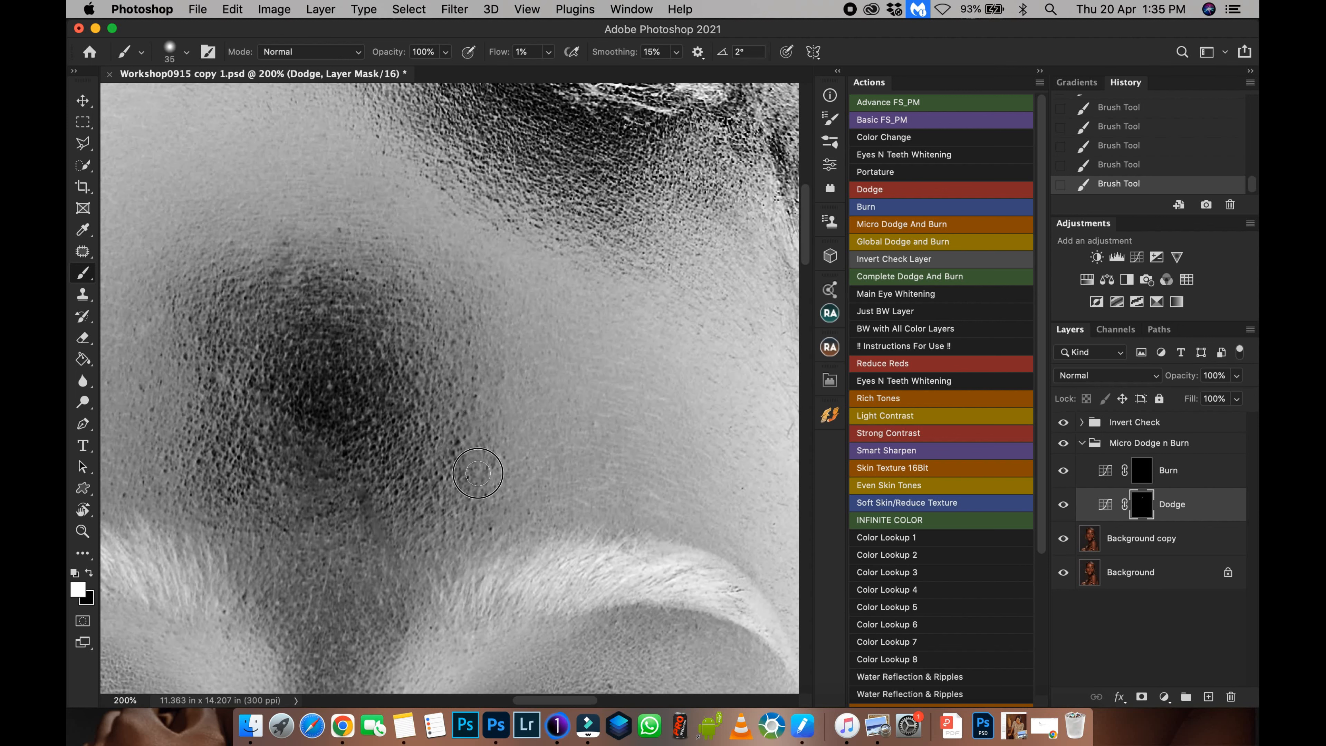
{"action": "left_click_drag", "start_coordinate": [336, 309], "coordinate": [340, 304]}
{"action": "left_click_drag", "start_coordinate": [392, 340], "coordinate": [548, 336]}
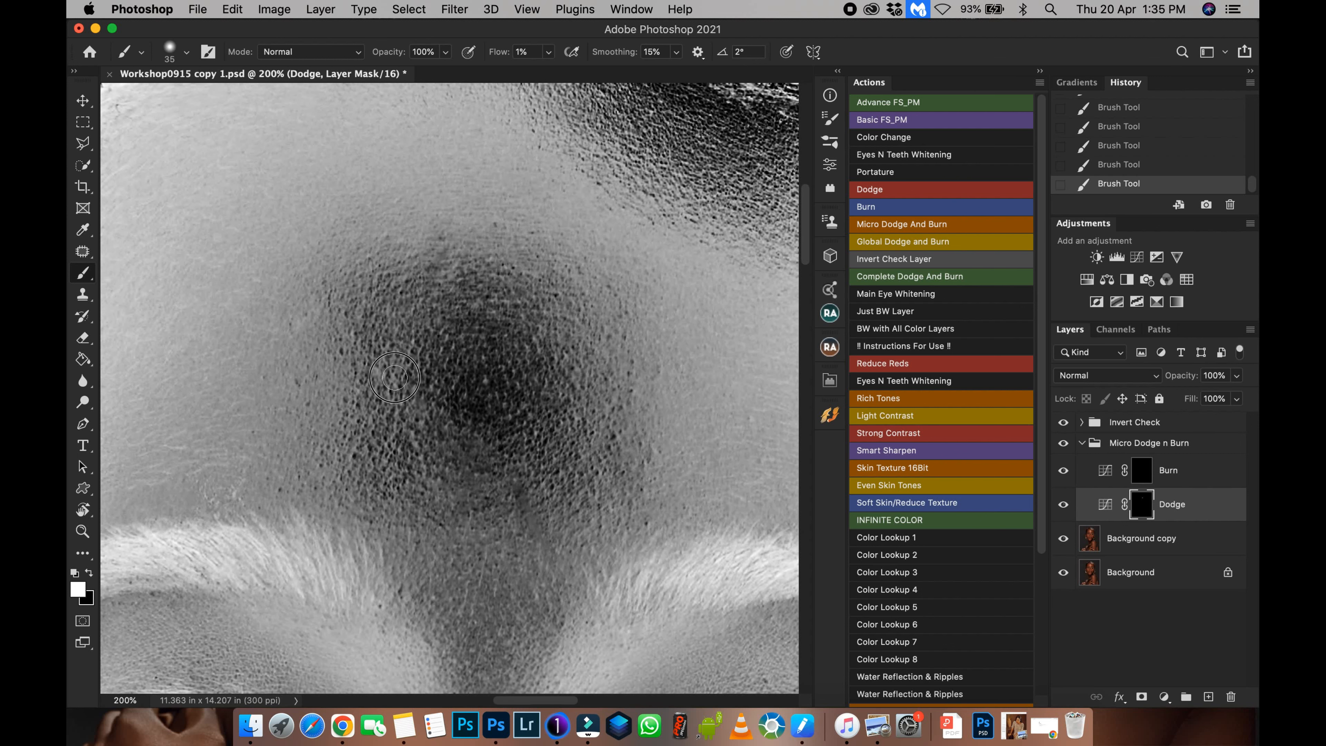
{"action": "key", "text": "super+minus"}
{"action": "key", "text": "super+minus"}
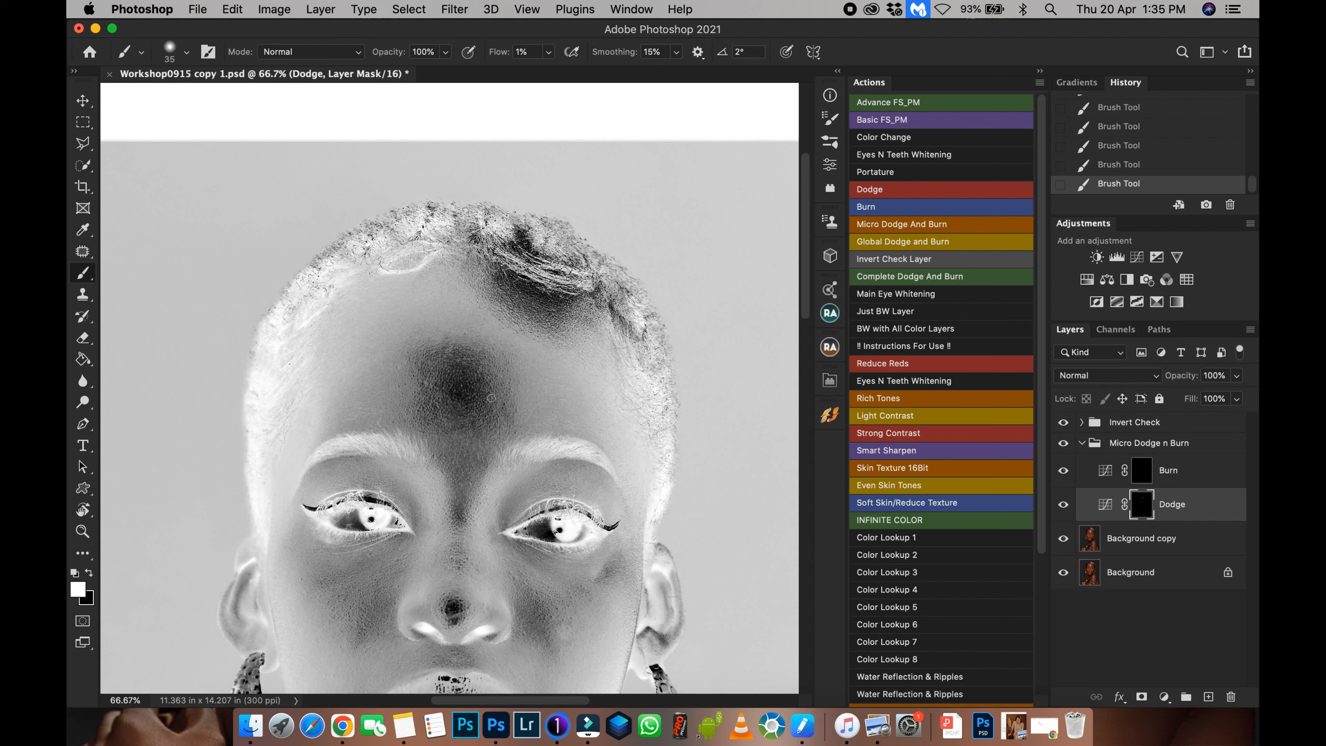
{"action": "key", "text": "super+plus"}
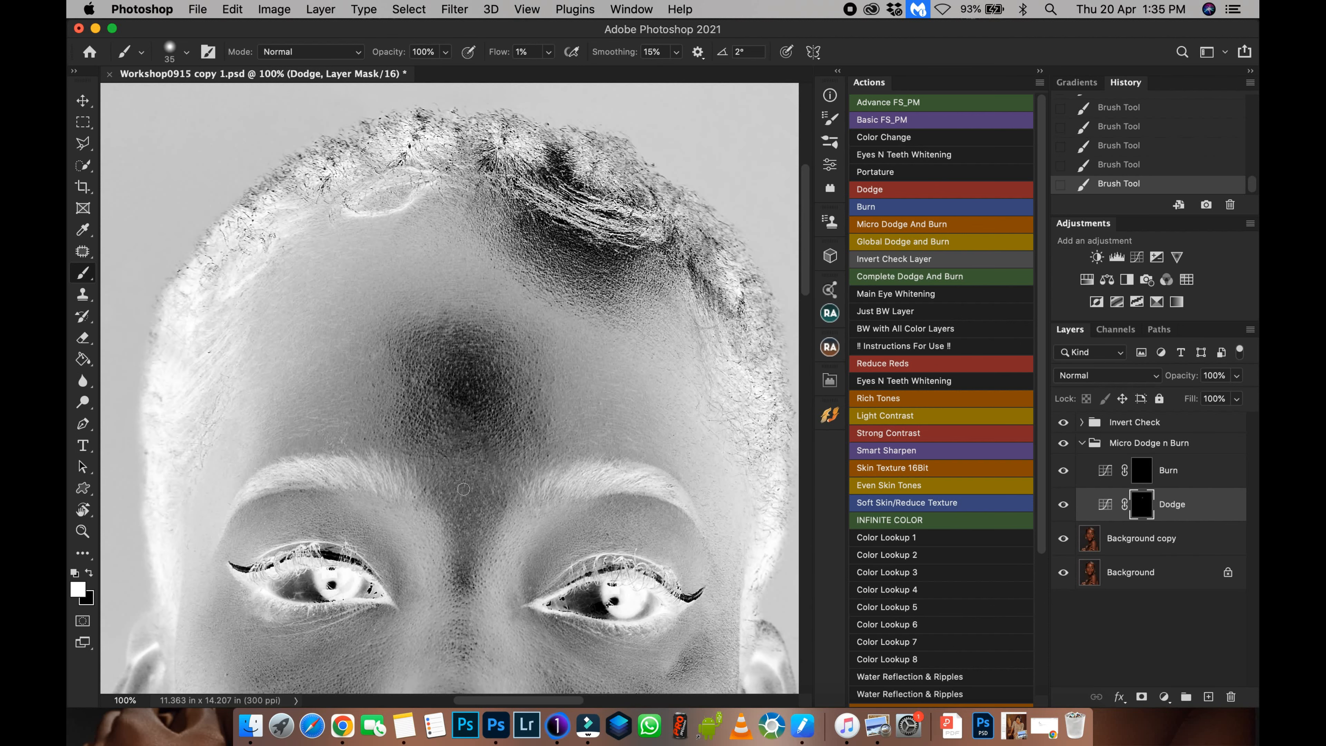
{"action": "left_click_drag", "start_coordinate": [470, 520], "coordinate": [446, 415]}
{"action": "left_click_drag", "start_coordinate": [473, 470], "coordinate": [476, 472], "text": "ctrl+alt"}
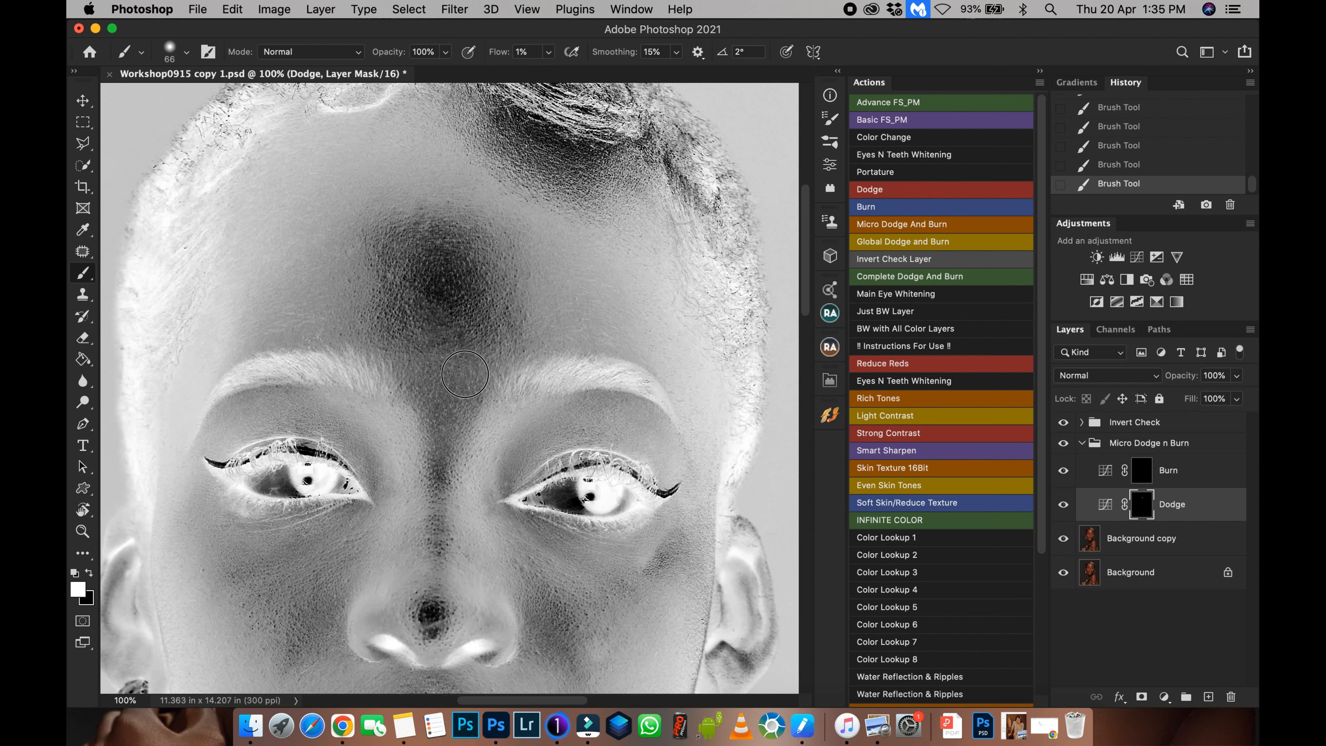
{"action": "scroll", "coordinate": [399, 434], "scroll_direction": "left", "scroll_amount": 3}
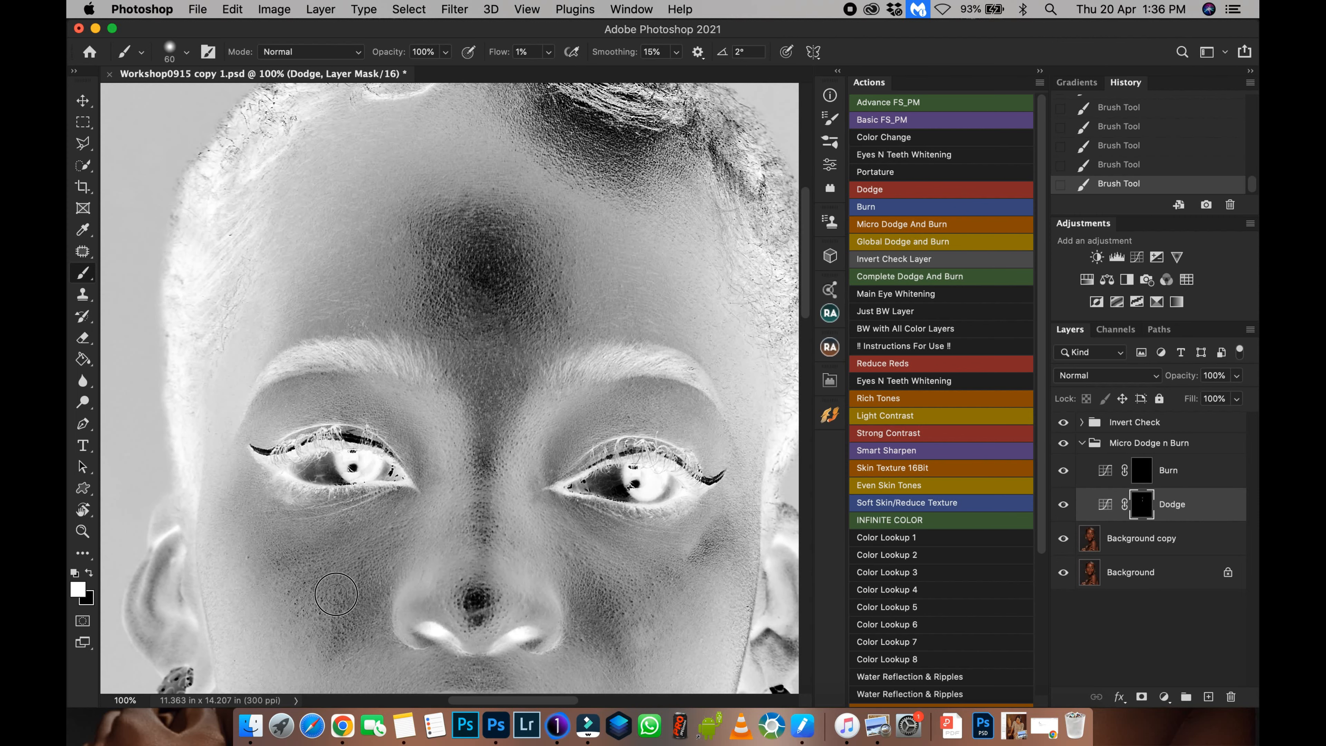
{"action": "left_click_drag", "start_coordinate": [383, 551], "coordinate": [409, 459]}
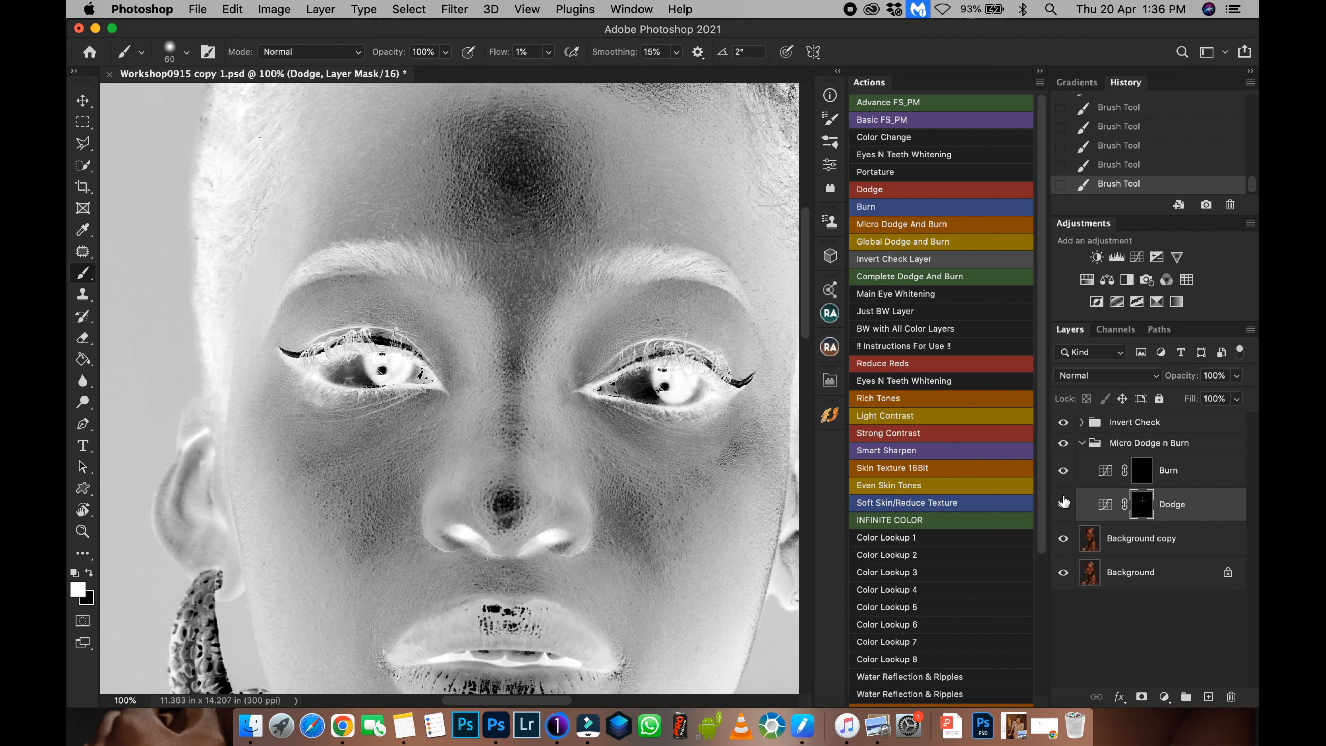
Toggle the Dodge layer and the Invert Check group on and off to compare the dodging.
{"action": "left_click", "coordinate": [1063, 505]}
{"action": "left_click", "coordinate": [1063, 504]}
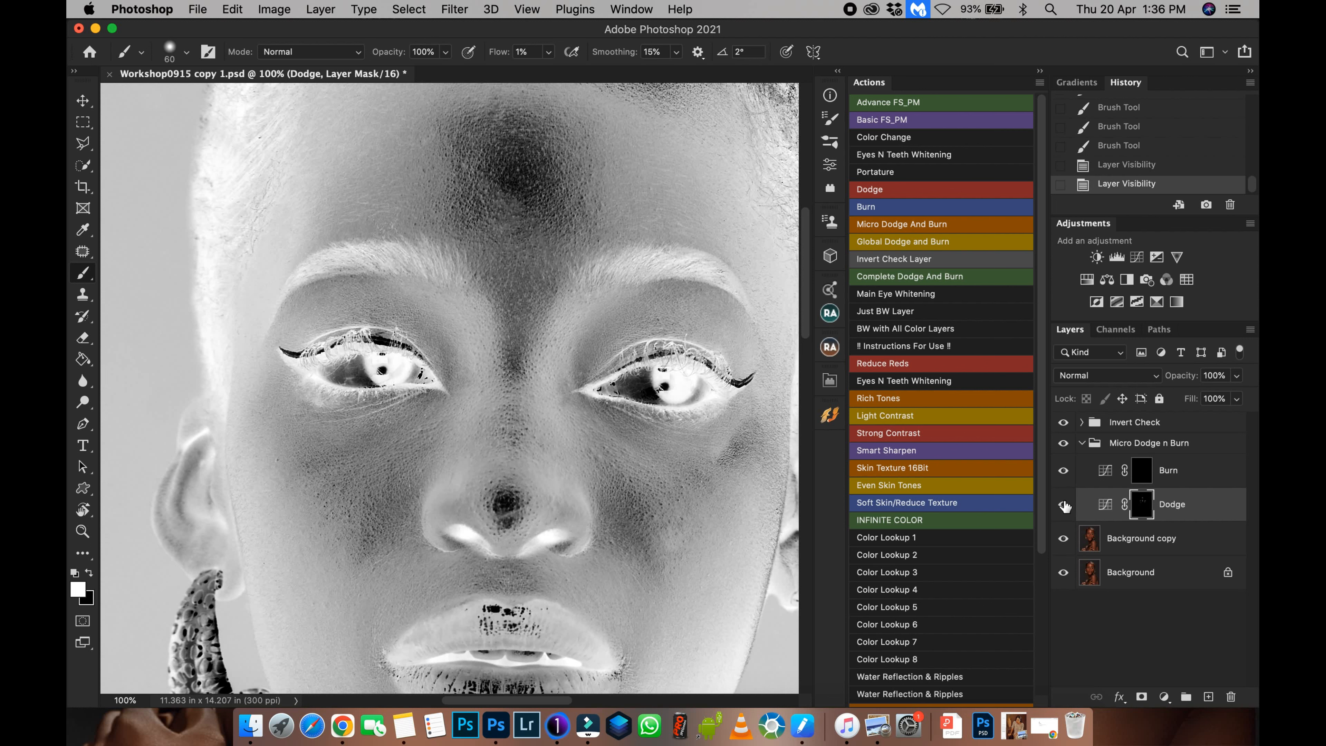
{"action": "left_click", "coordinate": [1062, 423]}
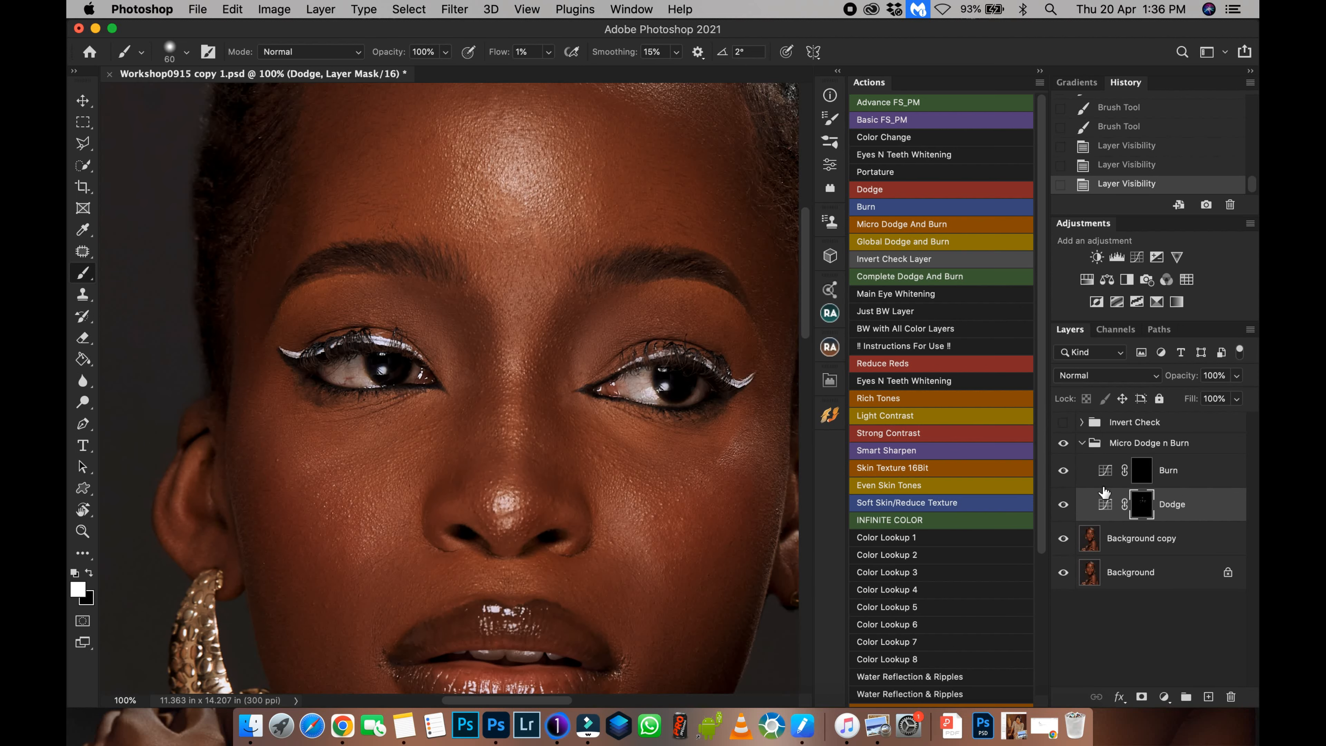
{"action": "key", "text": "super+minus"}
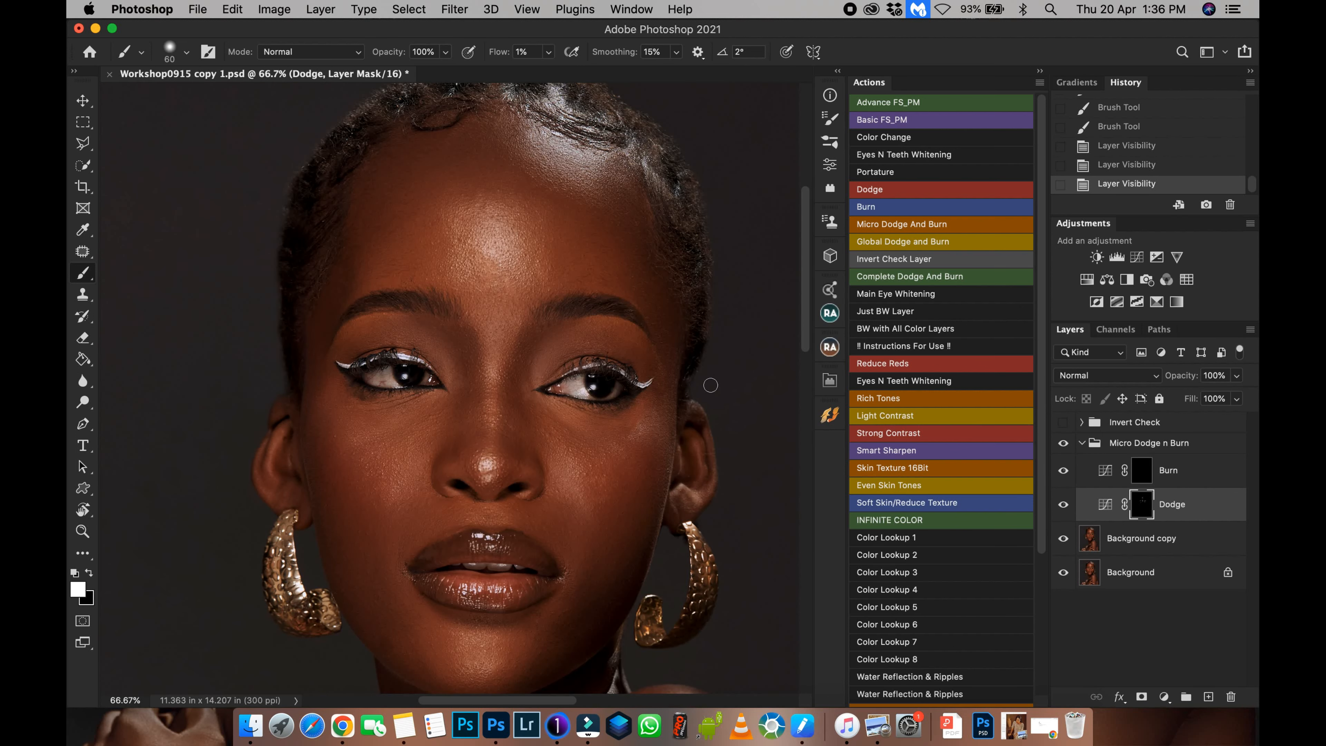
{"action": "left_click", "coordinate": [1064, 505]}
{"action": "left_click", "coordinate": [1064, 504]}
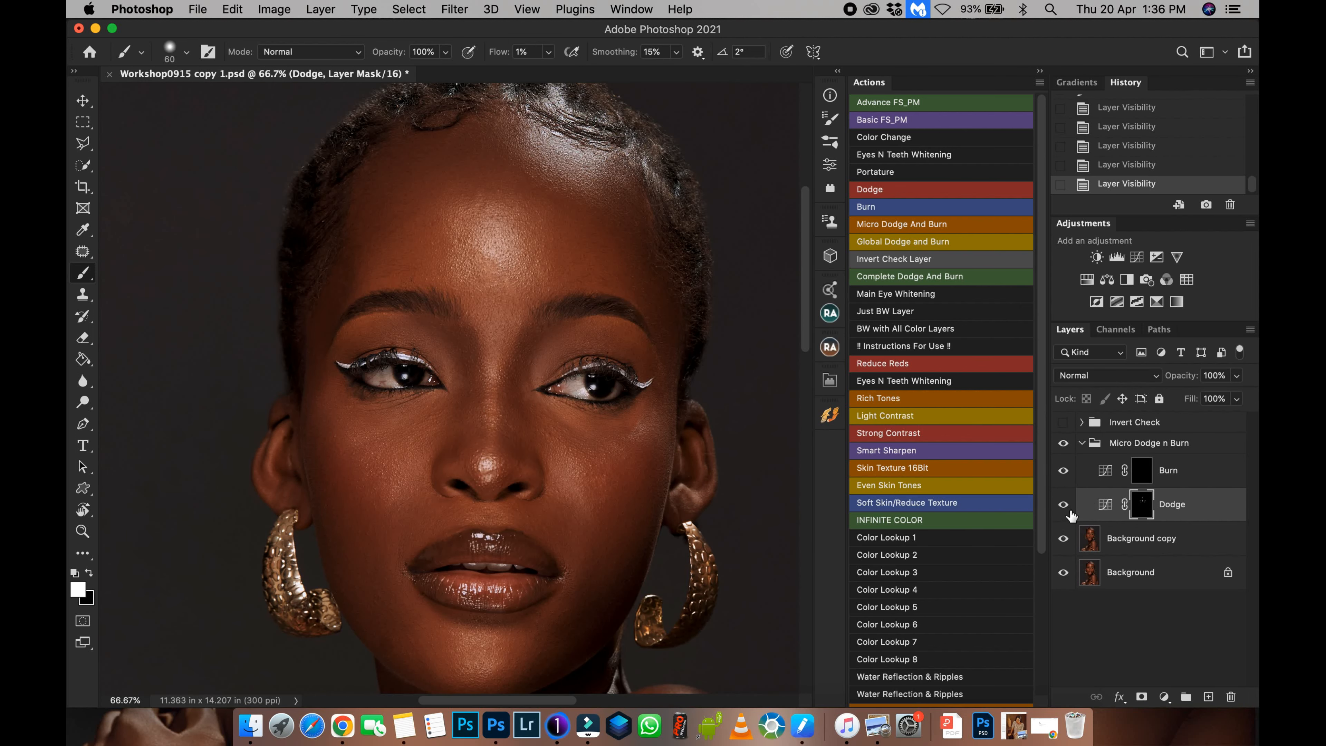
{"action": "left_click", "coordinate": [1067, 508]}
{"action": "left_click", "coordinate": [1067, 512]}
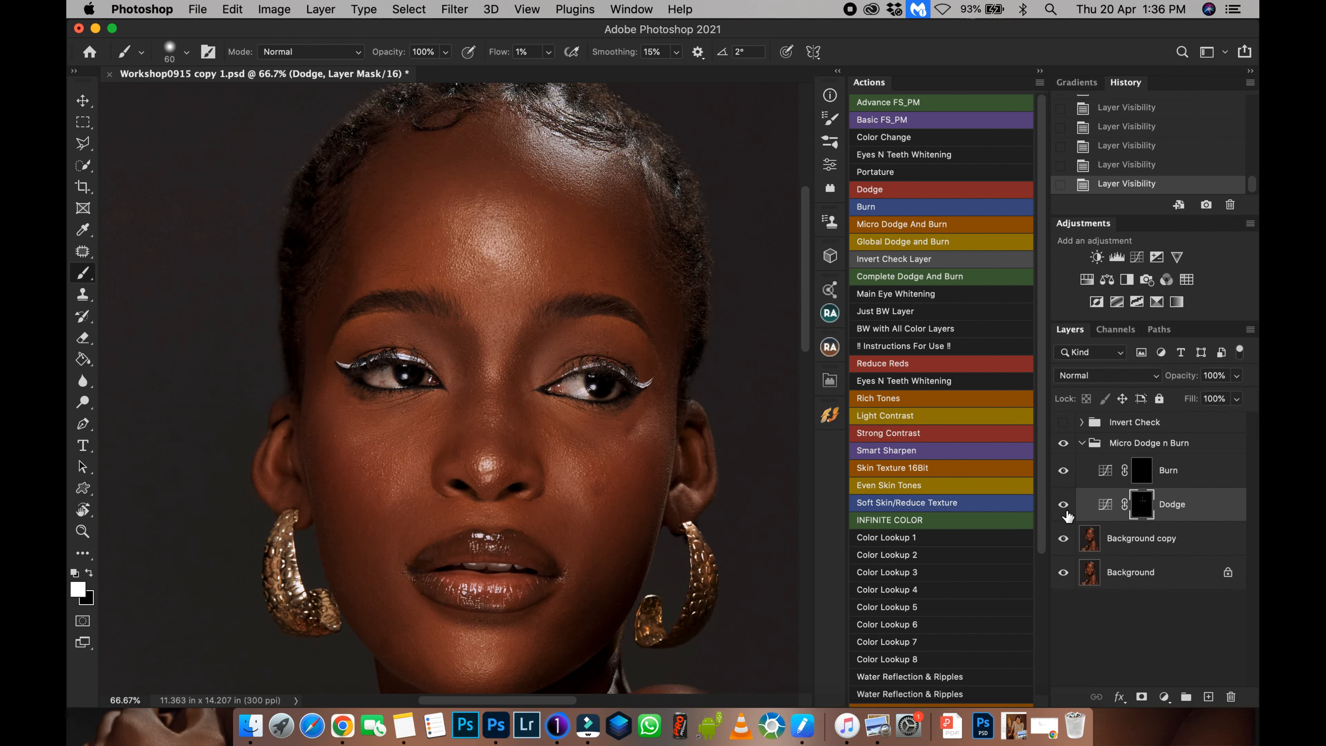
{"action": "left_click", "coordinate": [1065, 508]}
{"action": "left_click", "coordinate": [1065, 510]}
{"action": "key", "text": "super+1"}
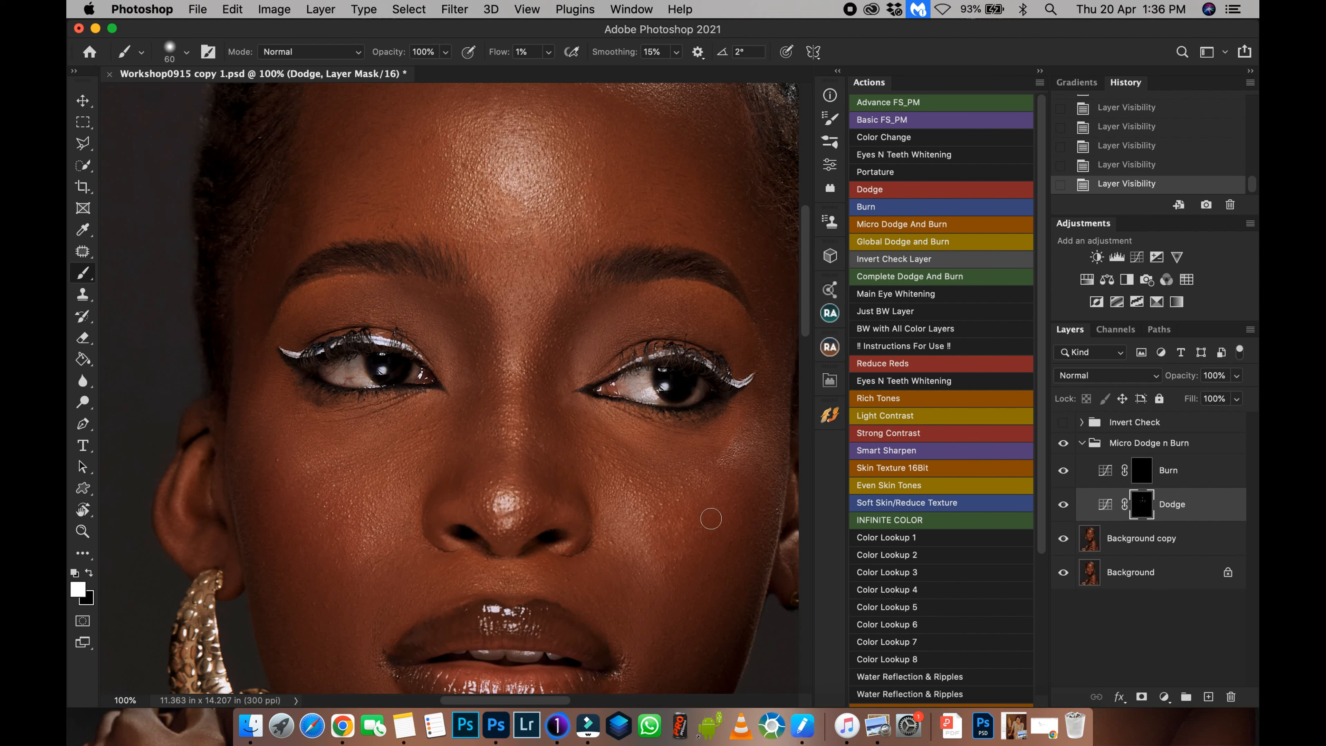
{"action": "left_click", "coordinate": [1063, 422]}
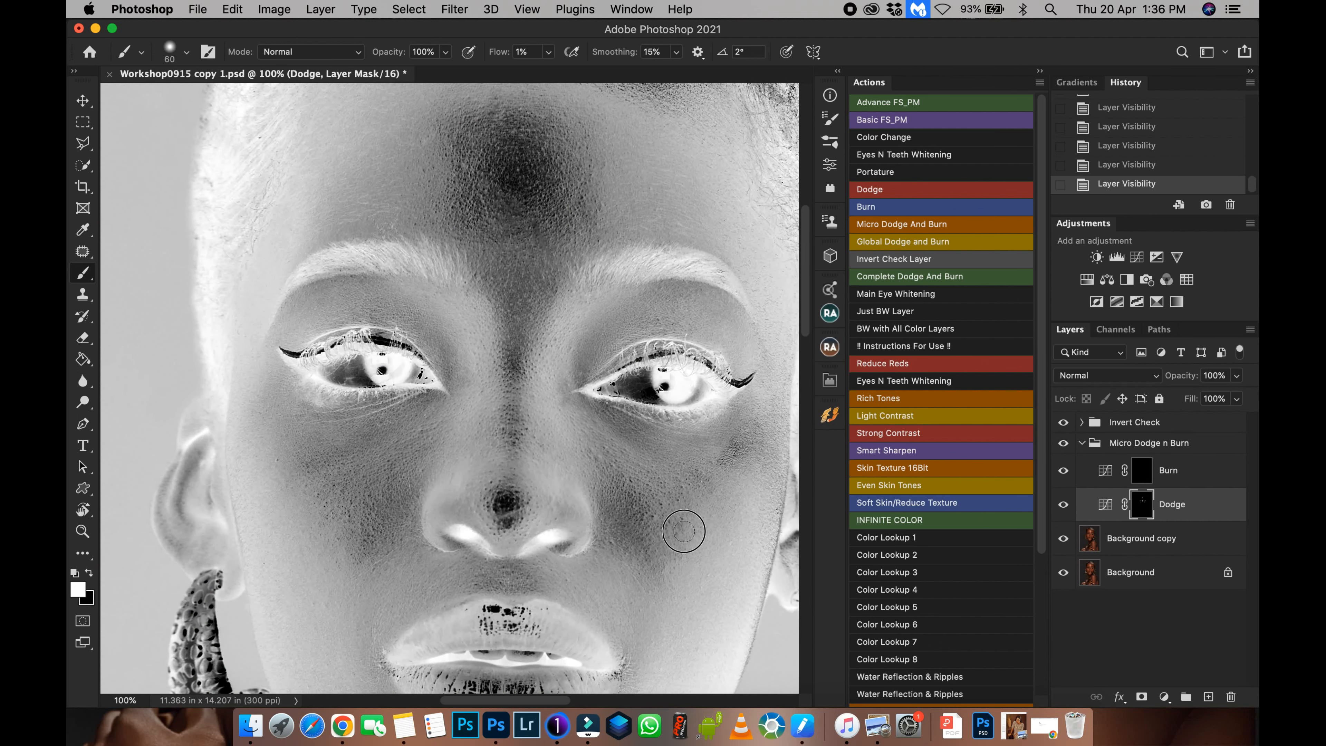
Paint low-flow strokes on the Dodge mask over the cheeks, chin and jawline.
{"action": "left_click_drag", "start_coordinate": [694, 507], "coordinate": [664, 480]}
{"action": "left_click_drag", "start_coordinate": [570, 511], "coordinate": [594, 378]}
{"action": "left_click_drag", "start_coordinate": [462, 520], "coordinate": [424, 369]}
{"action": "left_click_drag", "start_coordinate": [601, 519], "coordinate": [559, 577]}
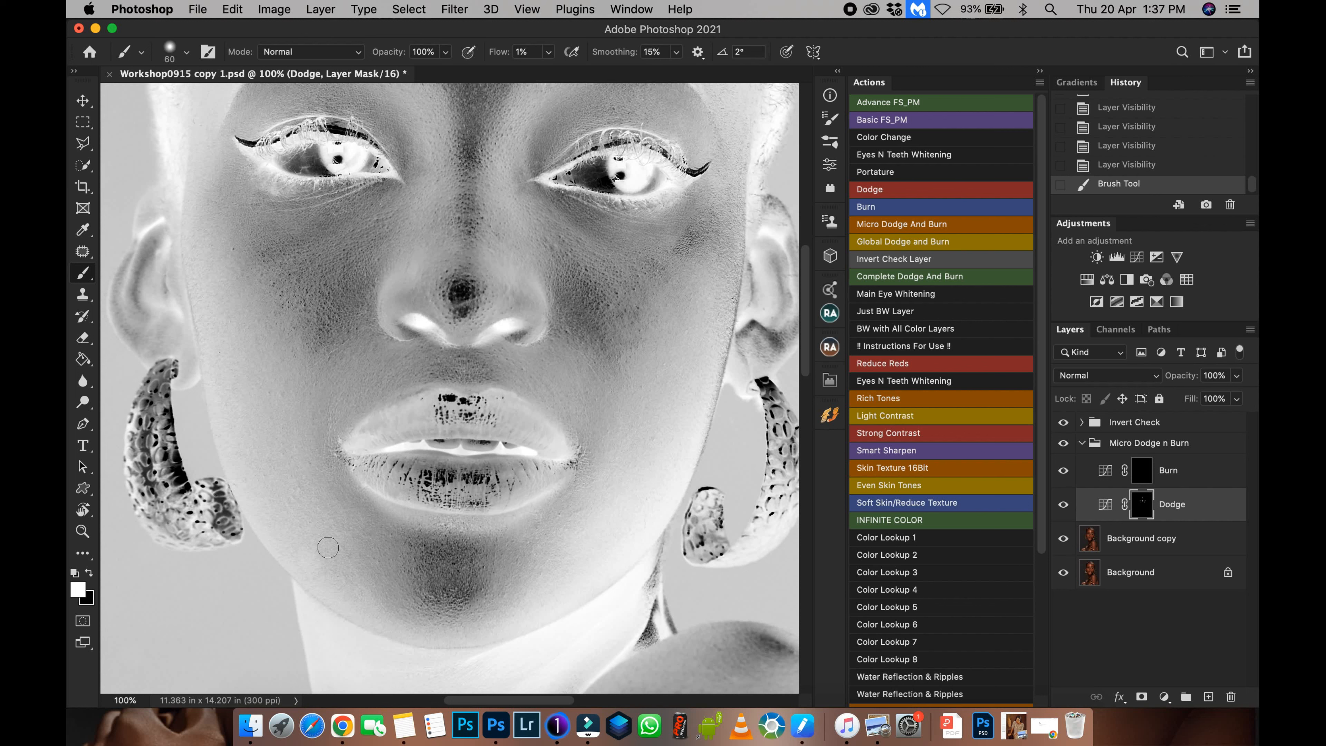
{"action": "mouse_move", "coordinate": [327, 548]}
{"action": "left_mouse_down"}
{"action": "mouse_move", "coordinate": [322, 596]}
{"action": "mouse_move", "coordinate": [294, 546]}
{"action": "mouse_move", "coordinate": [350, 596]}
{"action": "left_mouse_up"}
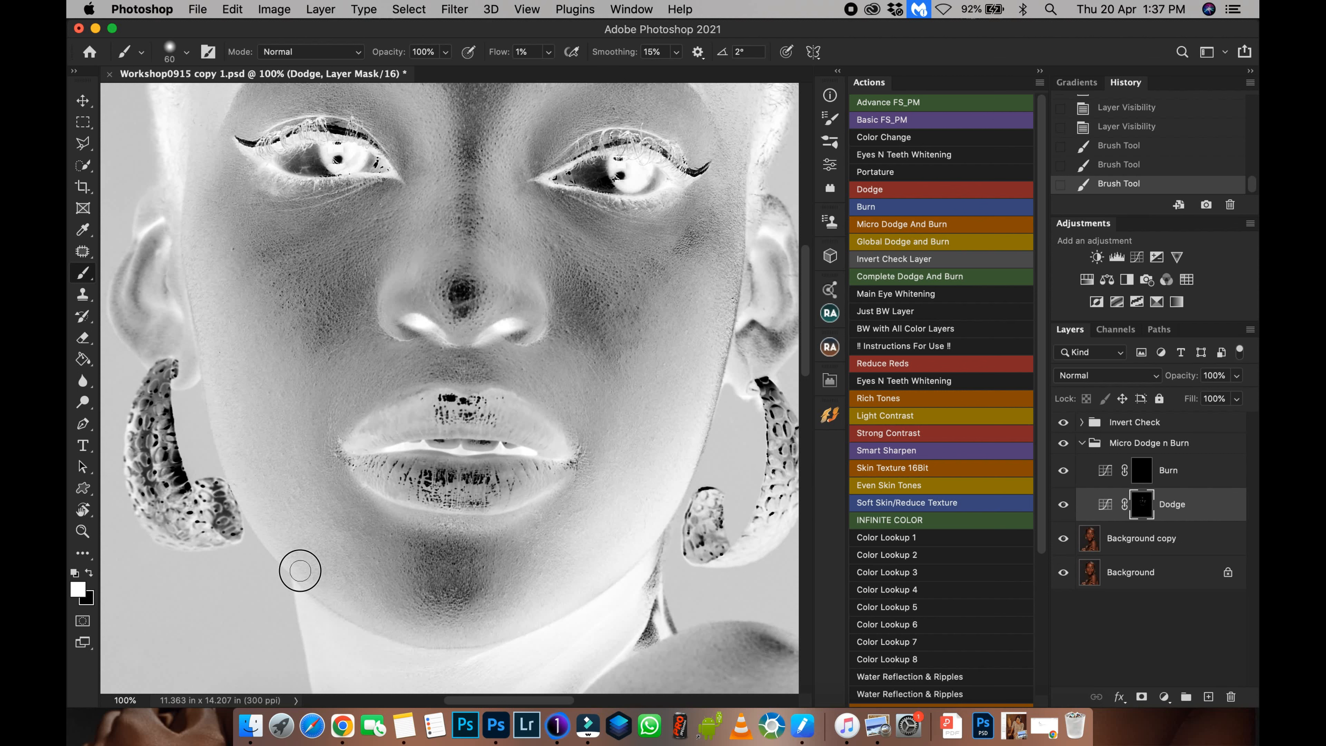
{"action": "left_click_drag", "start_coordinate": [438, 637], "coordinate": [484, 633]}
{"action": "mouse_move", "coordinate": [344, 446]}
{"action": "left_mouse_down"}
{"action": "mouse_move", "coordinate": [349, 557]}
{"action": "mouse_move", "coordinate": [346, 538]}
{"action": "left_mouse_up"}
{"action": "left_click_drag", "start_coordinate": [205, 241], "coordinate": [209, 359]}
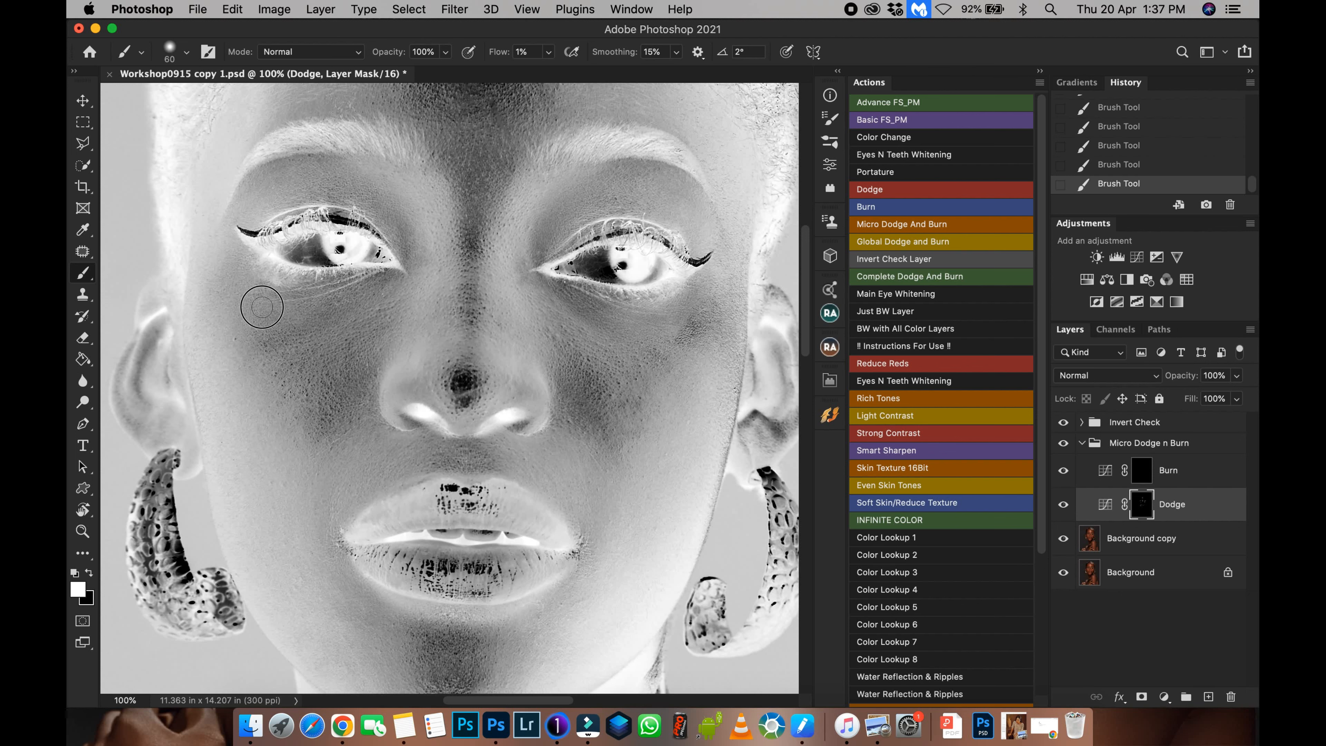
Enlarge the brush to 80 and paint the Dodge mask over the forehead, temple and brow area.
{"action": "left_click_drag", "start_coordinate": [420, 429], "coordinate": [369, 688]}
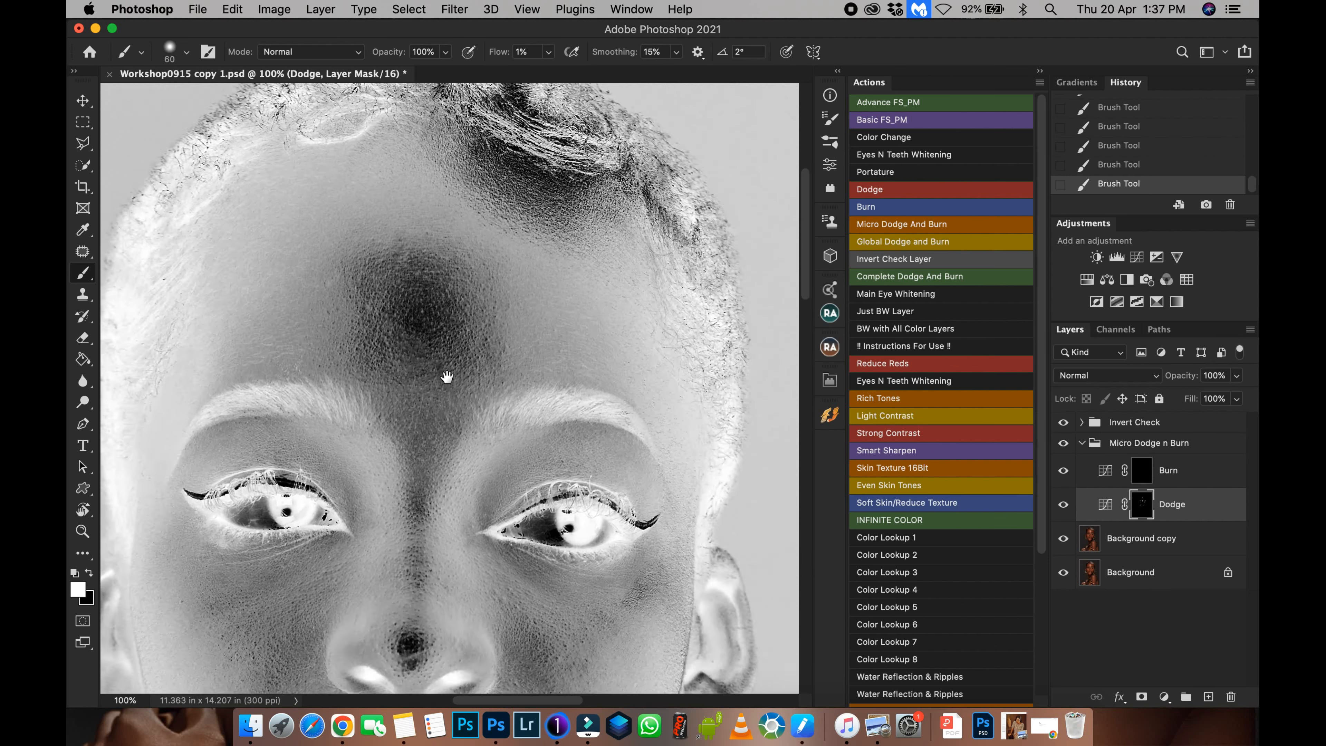
{"action": "left_click_drag", "start_coordinate": [447, 376], "coordinate": [439, 470]}
{"action": "left_click_drag", "start_coordinate": [447, 347], "coordinate": [476, 286]}
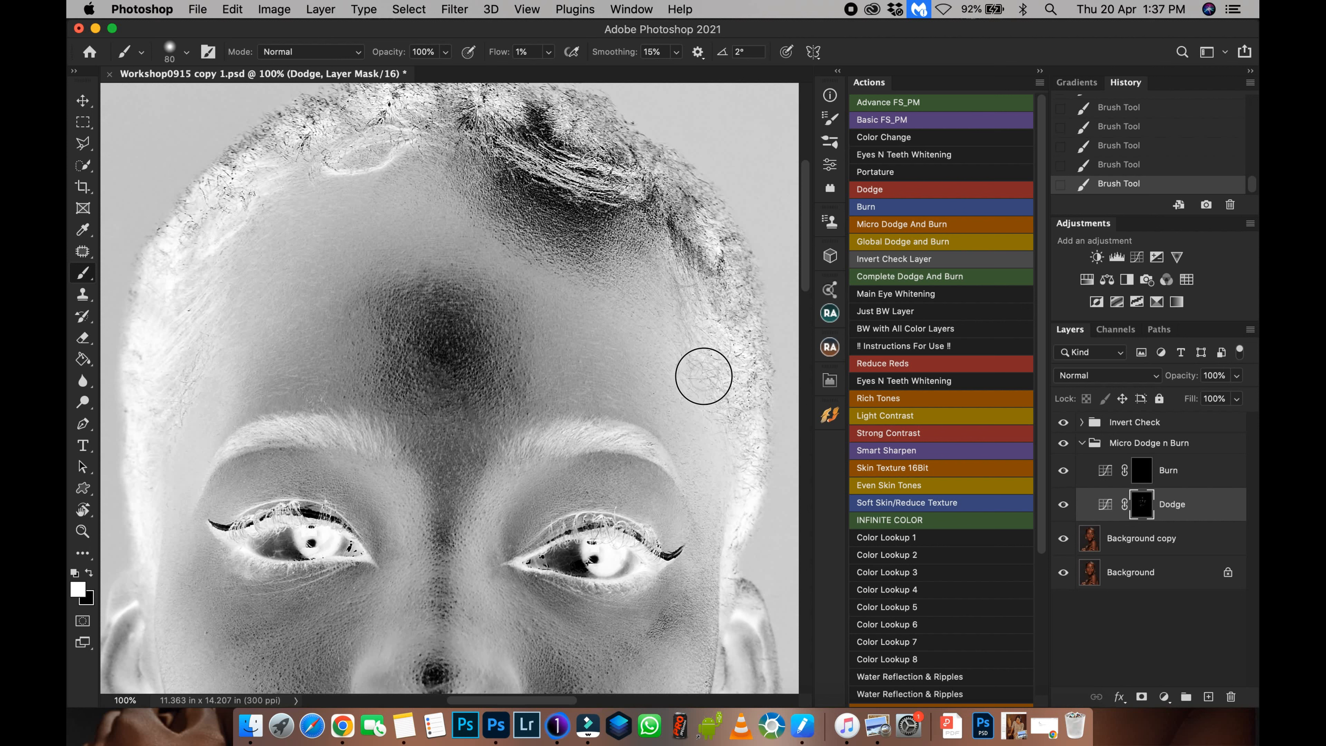
{"action": "left_click_drag", "start_coordinate": [667, 487], "coordinate": [717, 309]}
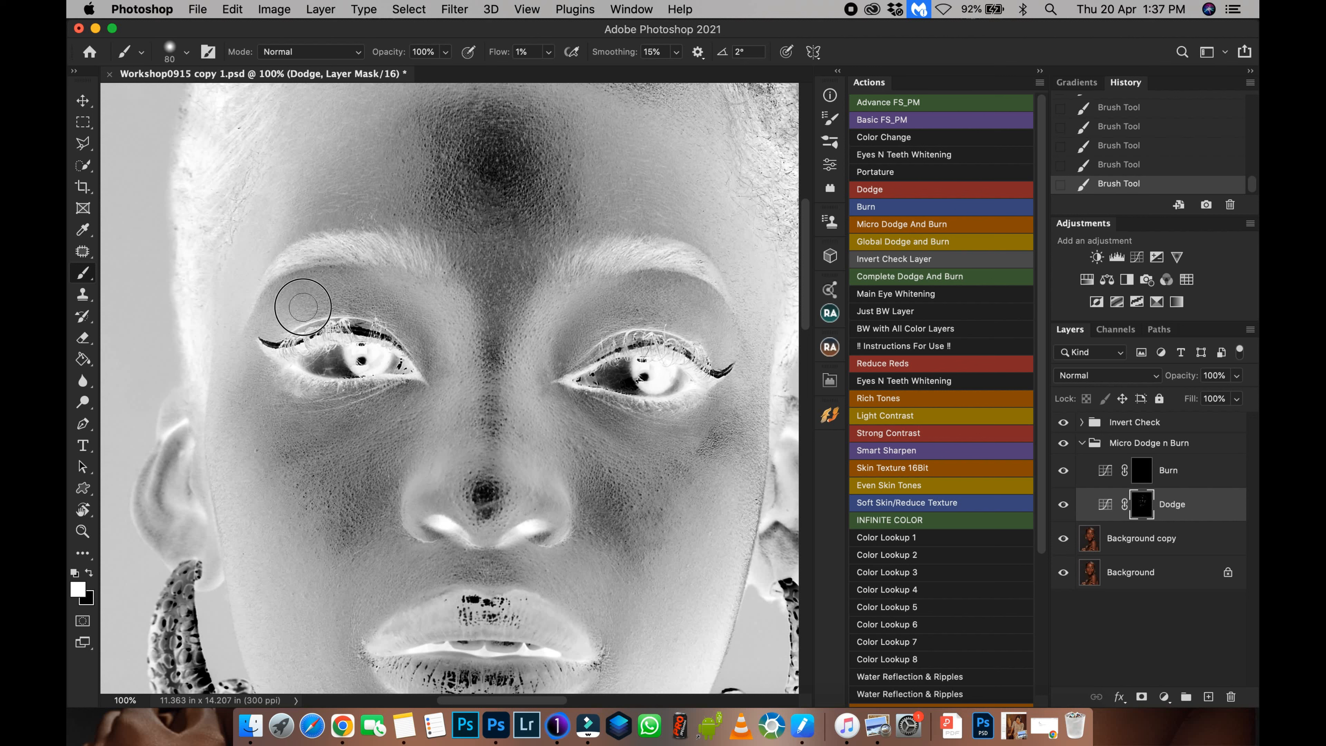
{"action": "mouse_move", "coordinate": [417, 409]}
{"action": "left_mouse_down"}
{"action": "mouse_move", "coordinate": [364, 502]}
{"action": "mouse_move", "coordinate": [385, 426]}
{"action": "mouse_move", "coordinate": [345, 462]}
{"action": "mouse_move", "coordinate": [394, 491]}
{"action": "mouse_move", "coordinate": [427, 433]}
{"action": "mouse_move", "coordinate": [447, 481]}
{"action": "mouse_move", "coordinate": [446, 328]}
{"action": "mouse_move", "coordinate": [489, 405]}
{"action": "mouse_move", "coordinate": [493, 288]}
{"action": "left_mouse_up"}
{"action": "mouse_move", "coordinate": [506, 338]}
{"action": "left_mouse_down"}
{"action": "mouse_move", "coordinate": [526, 308]}
{"action": "mouse_move", "coordinate": [495, 300]}
{"action": "mouse_move", "coordinate": [495, 248]}
{"action": "mouse_move", "coordinate": [525, 259]}
{"action": "mouse_move", "coordinate": [498, 217]}
{"action": "mouse_move", "coordinate": [537, 289]}
{"action": "mouse_move", "coordinate": [520, 484]}
{"action": "left_mouse_up"}
Paint a stroke on the Dodge mask below the lower lip, undo it and redo it.
{"action": "scroll", "coordinate": [527, 425], "scroll_direction": "down", "scroll_amount": 10}
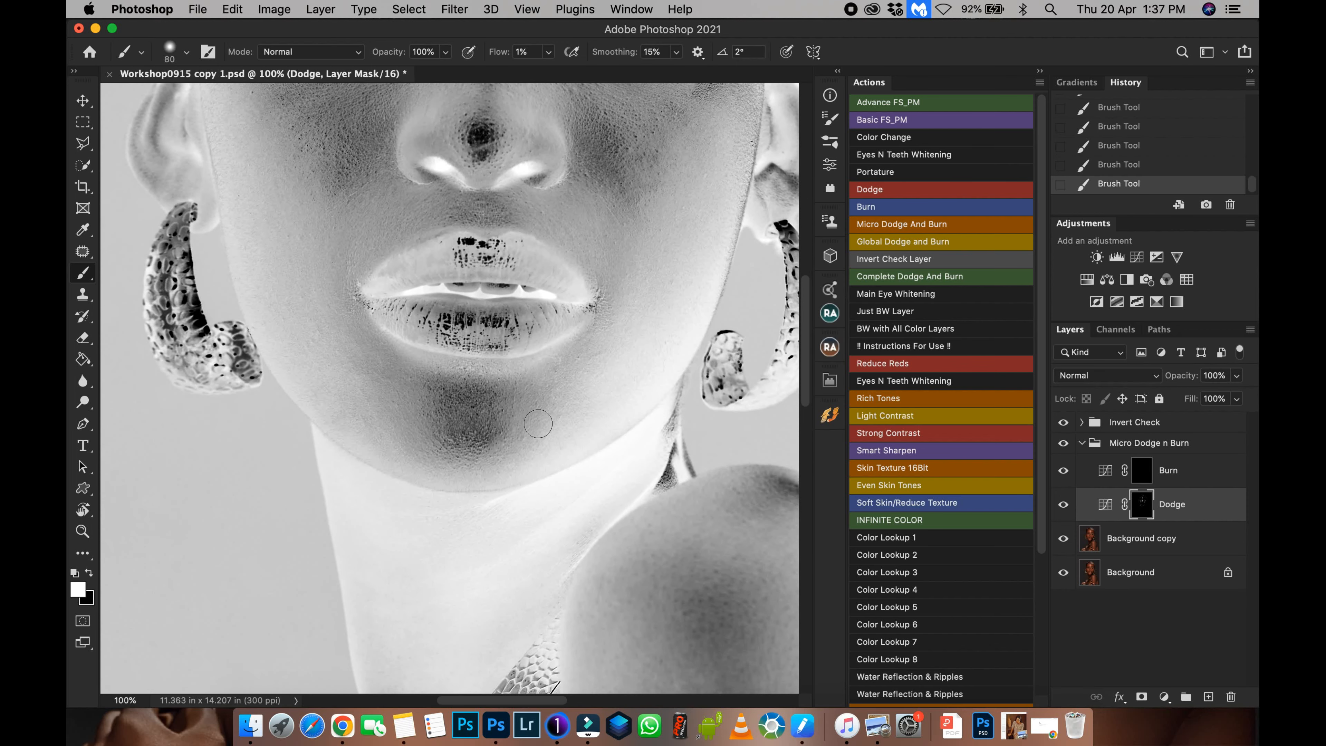
{"action": "mouse_move", "coordinate": [538, 424]}
{"action": "left_mouse_down"}
{"action": "mouse_move", "coordinate": [520, 458]}
{"action": "mouse_move", "coordinate": [569, 406]}
{"action": "mouse_move", "coordinate": [451, 490]}
{"action": "mouse_move", "coordinate": [464, 422]}
{"action": "left_mouse_up"}
{"action": "key", "text": "super+z"}
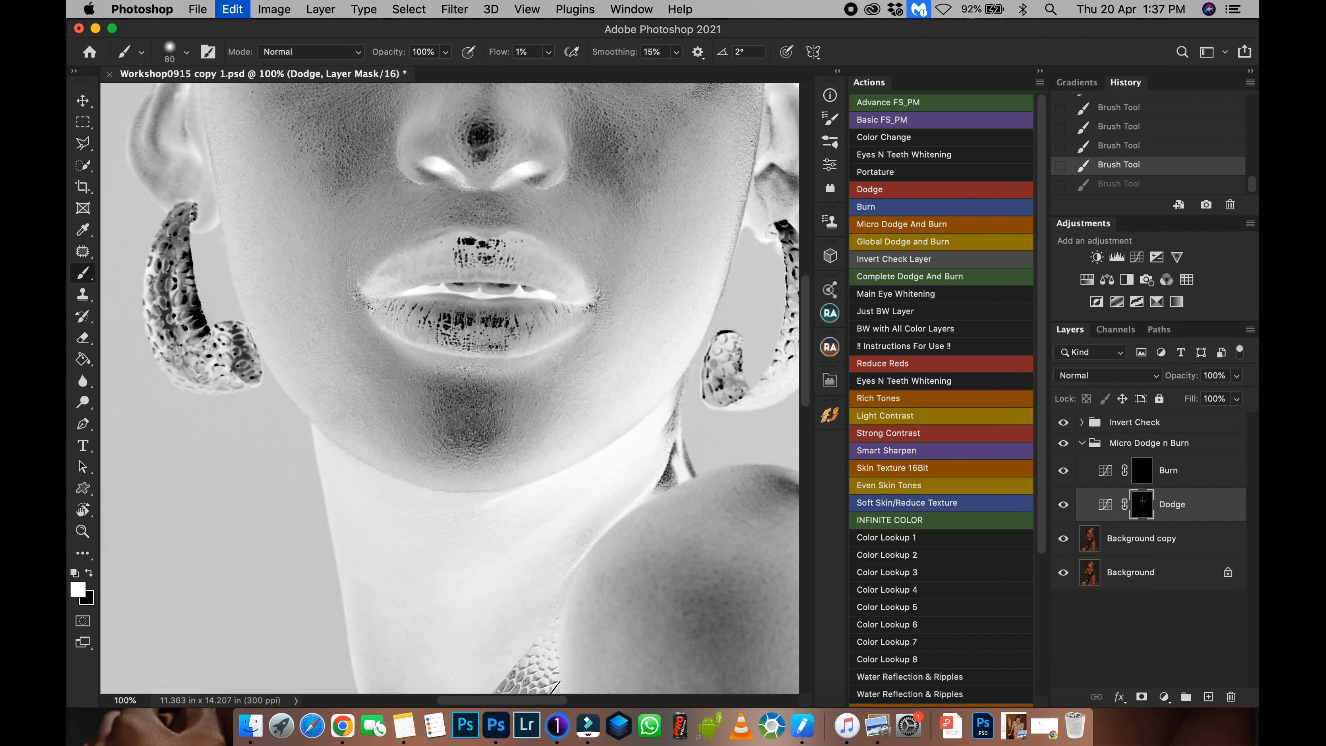
{"action": "key", "text": "super+shift+z"}
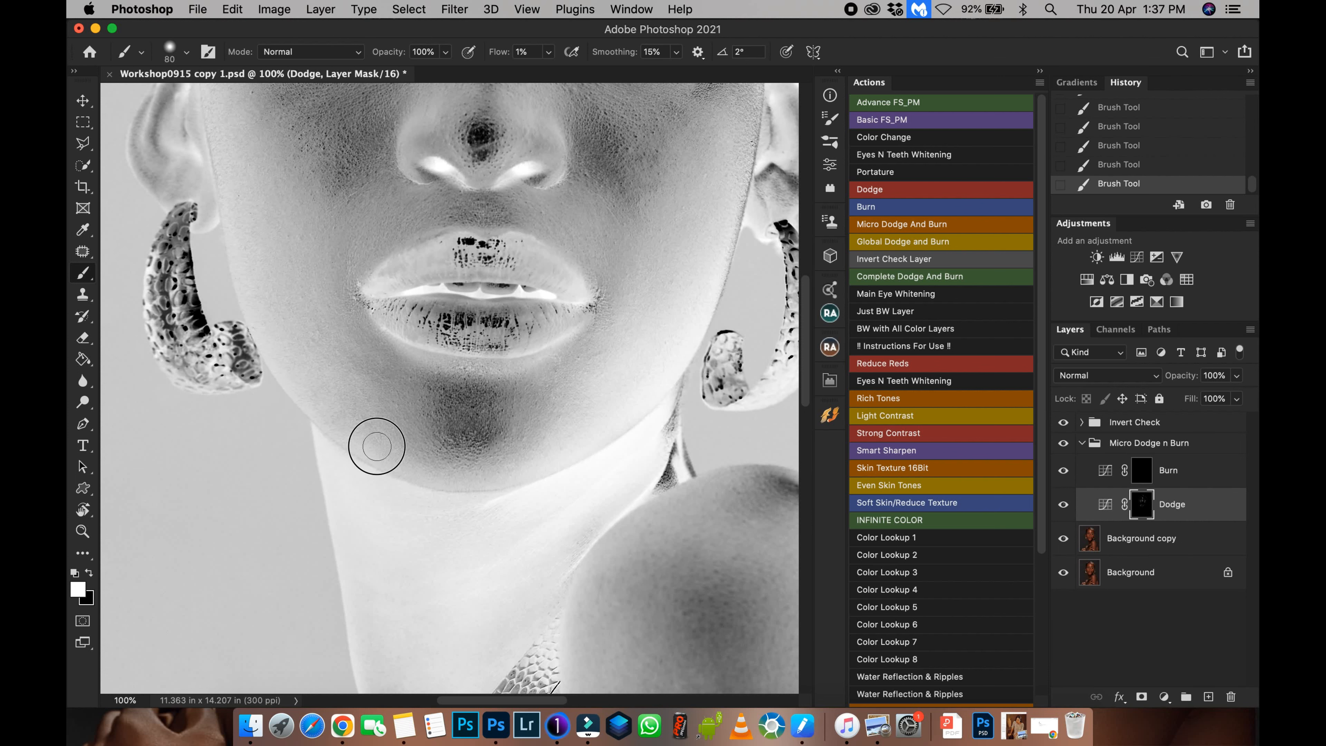
{"action": "left_click_drag", "start_coordinate": [500, 489], "coordinate": [449, 334]}
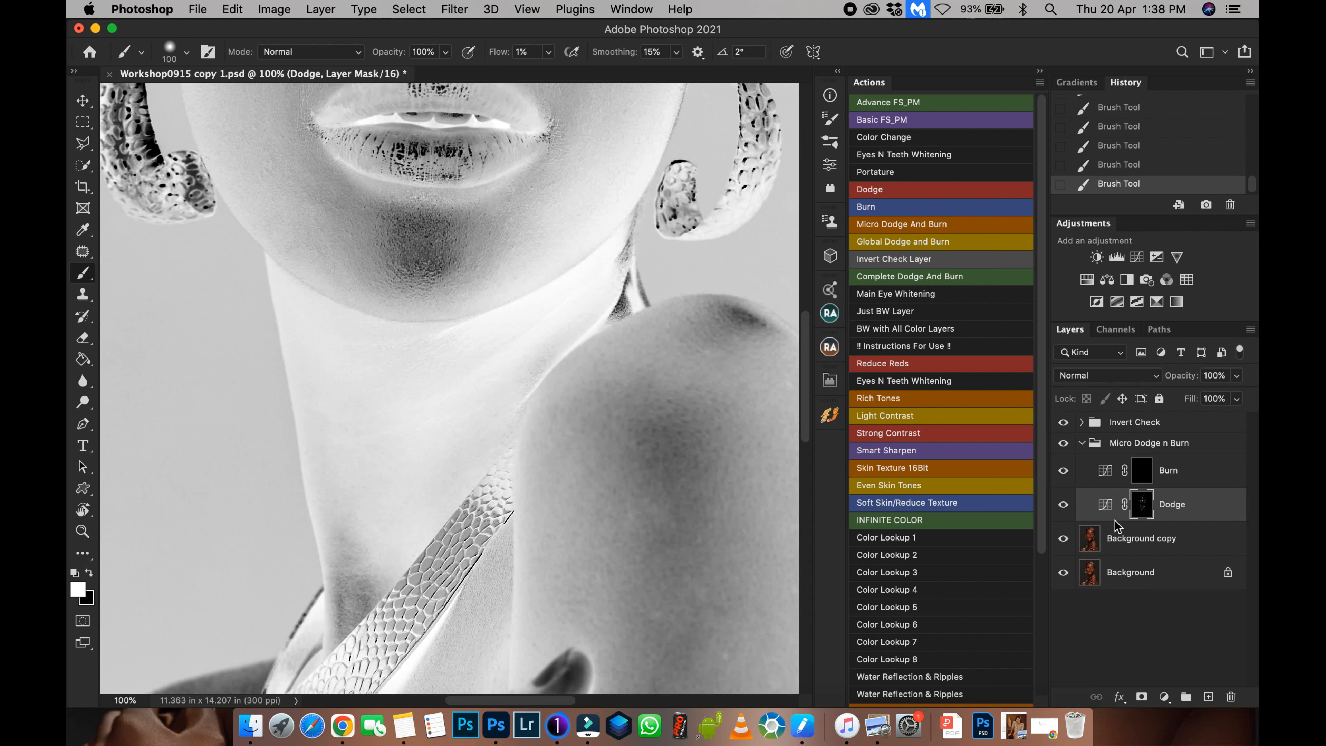
Enlarge the brush to 100 and paint the Dodge mask along the neck under the chin.
{"action": "left_click", "coordinate": [1064, 422]}
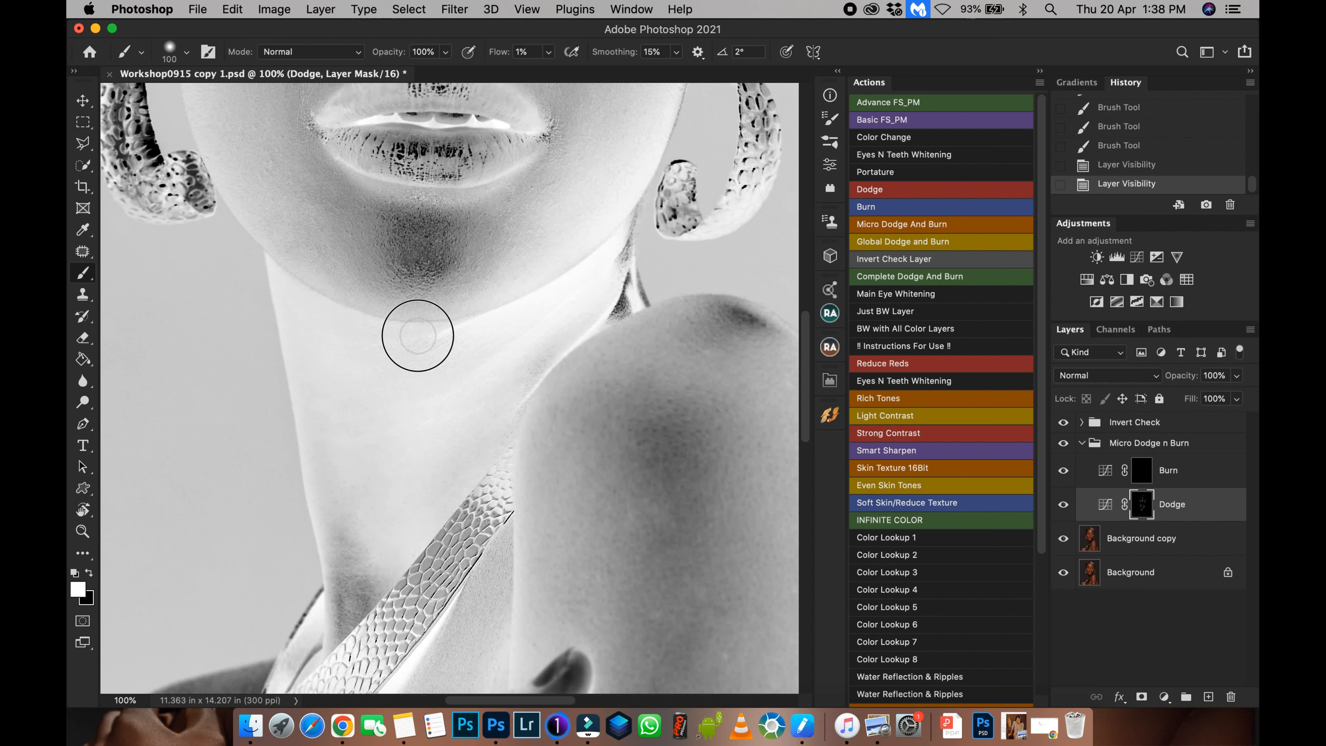
{"action": "left_click_drag", "start_coordinate": [533, 376], "coordinate": [440, 324]}
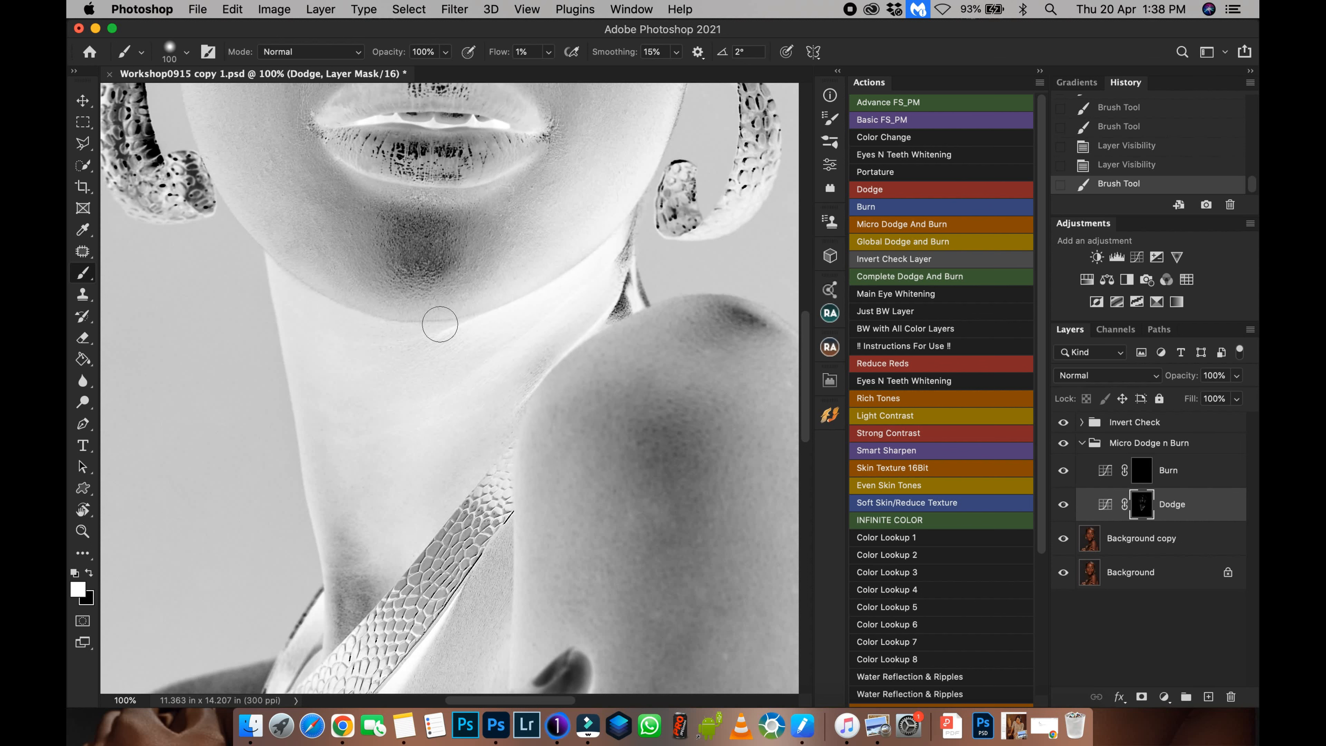
{"action": "left_click_drag", "start_coordinate": [549, 389], "coordinate": [456, 240]}
{"action": "key", "text": "super+minus"}
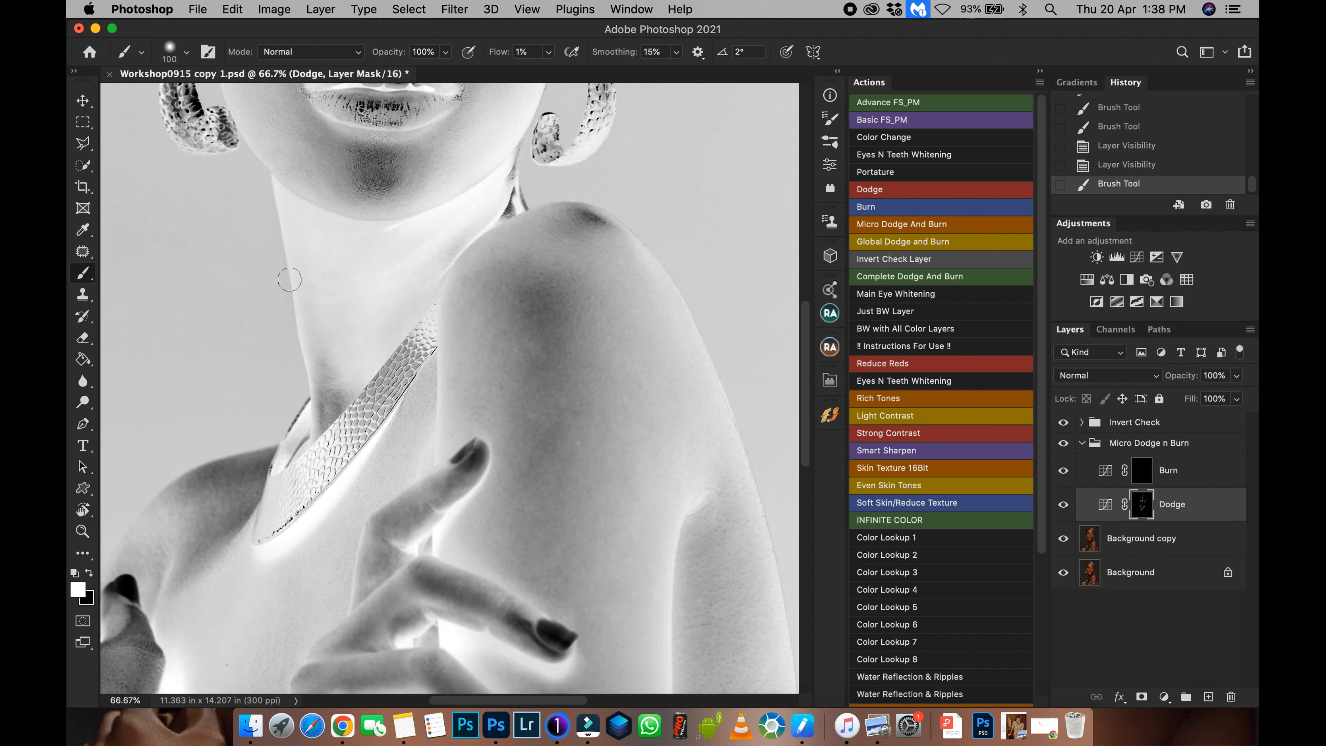
Enlarge the brush to 250 to paint the Dodge mask over the shoulder, then at 175 over the neck, chest and hand.
{"action": "key", "text": "super+minus"}
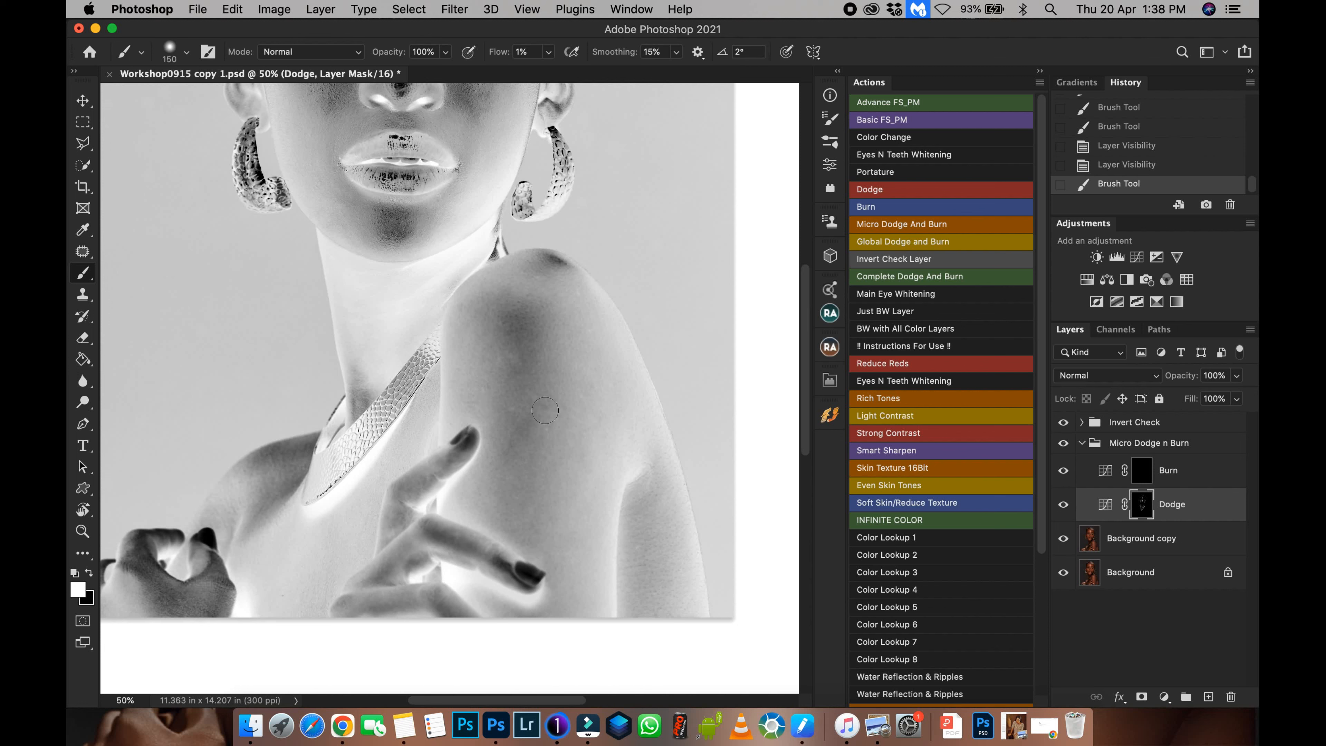
{"action": "key", "text": "bracketright"}
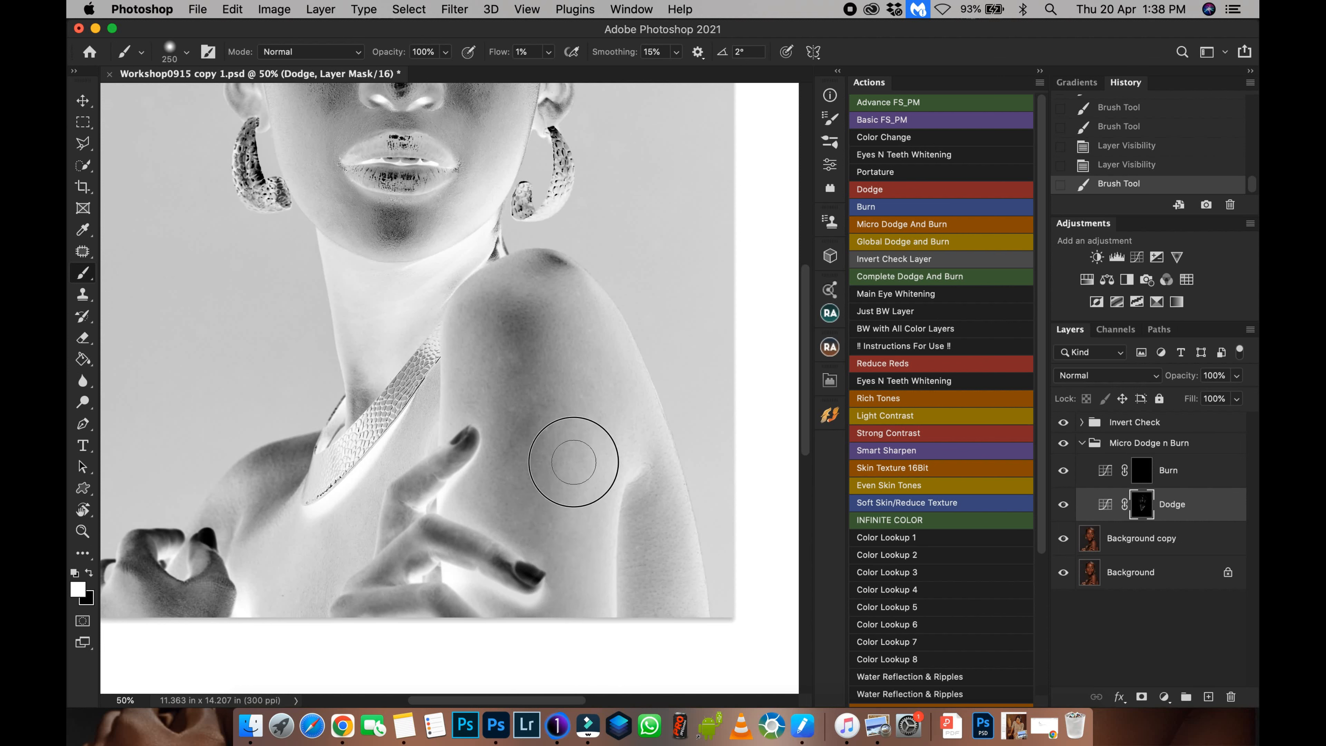
{"action": "mouse_move", "coordinate": [589, 423]}
{"action": "left_mouse_down"}
{"action": "mouse_move", "coordinate": [548, 305]}
{"action": "mouse_move", "coordinate": [580, 362]}
{"action": "mouse_move", "coordinate": [503, 385]}
{"action": "mouse_move", "coordinate": [493, 421]}
{"action": "mouse_move", "coordinate": [468, 438]}
{"action": "mouse_move", "coordinate": [488, 287]}
{"action": "mouse_move", "coordinate": [525, 295]}
{"action": "left_mouse_up"}
{"action": "key", "text": "bracketleft"}
{"action": "key", "text": "bracketleft"}
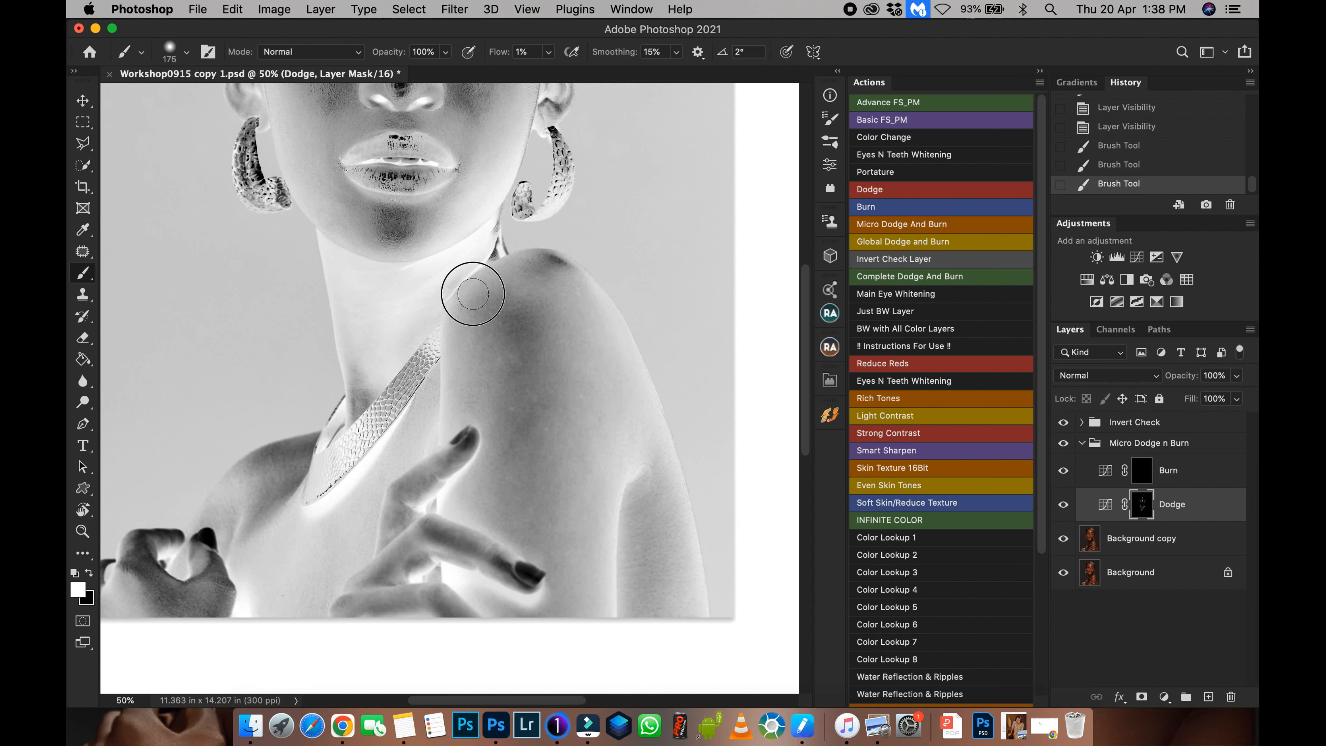
{"action": "mouse_move", "coordinate": [506, 283]}
{"action": "left_mouse_down"}
{"action": "mouse_move", "coordinate": [471, 342]}
{"action": "mouse_move", "coordinate": [462, 439]}
{"action": "mouse_move", "coordinate": [480, 386]}
{"action": "mouse_move", "coordinate": [531, 325]}
{"action": "mouse_move", "coordinate": [506, 357]}
{"action": "mouse_move", "coordinate": [529, 360]}
{"action": "mouse_move", "coordinate": [503, 358]}
{"action": "mouse_move", "coordinate": [512, 384]}
{"action": "mouse_move", "coordinate": [490, 489]}
{"action": "mouse_move", "coordinate": [529, 482]}
{"action": "mouse_move", "coordinate": [528, 512]}
{"action": "left_mouse_up"}
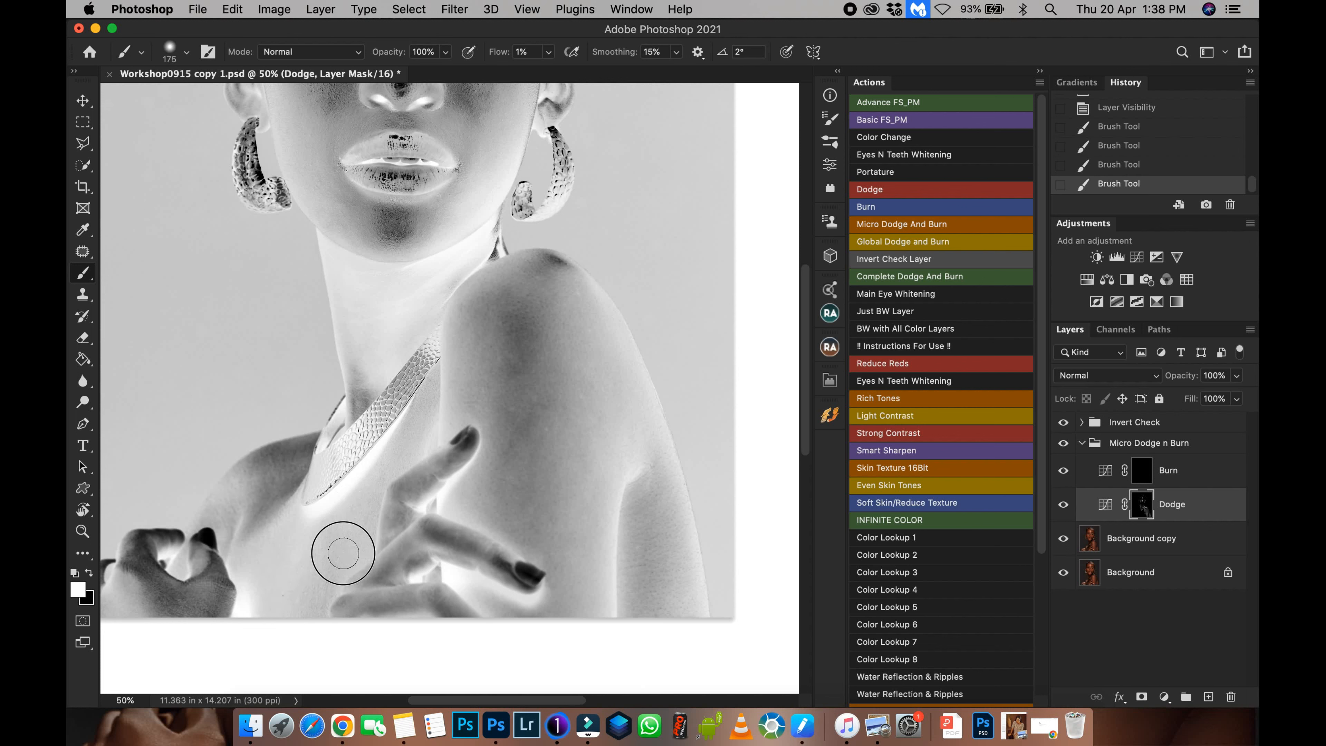
{"action": "left_click_drag", "start_coordinate": [115, 574], "coordinate": [154, 617]}
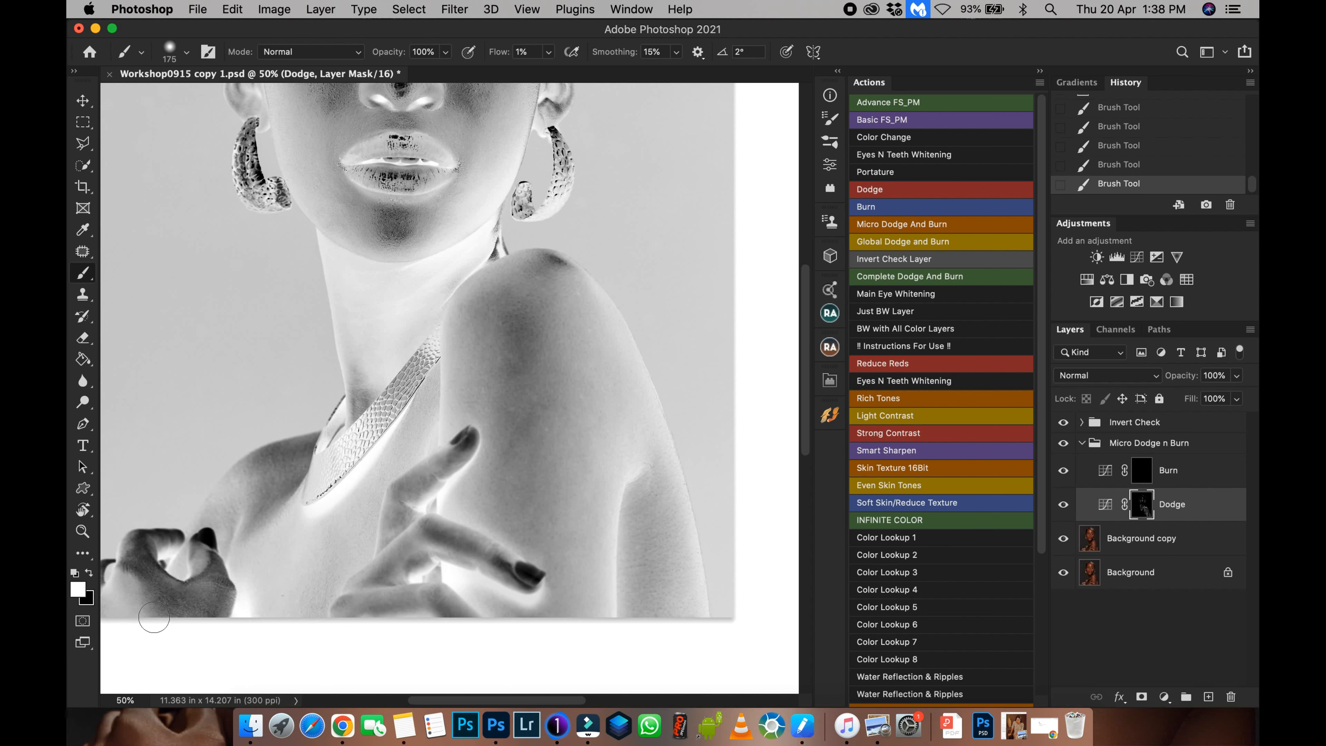
{"action": "scroll", "coordinate": [268, 477], "scroll_direction": "left", "scroll_amount": 5}
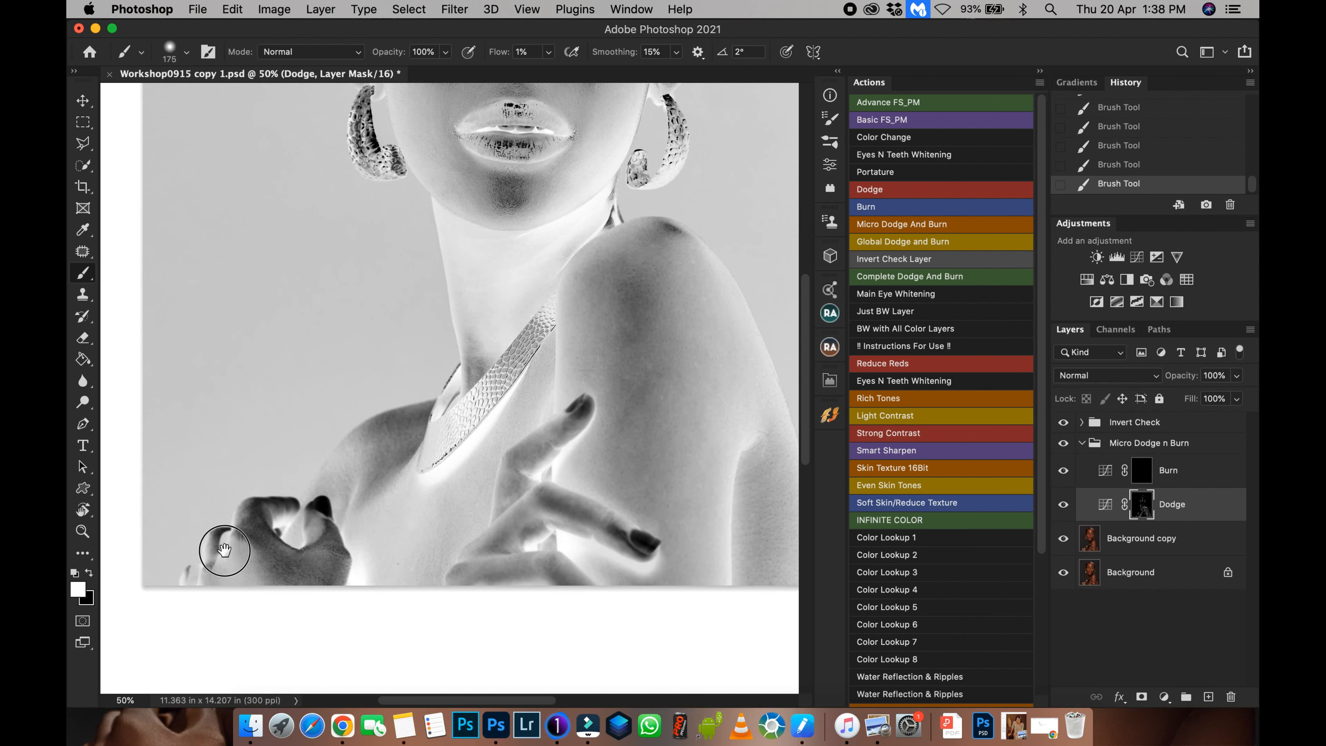
{"action": "mouse_move", "coordinate": [232, 564]}
{"action": "left_mouse_down"}
{"action": "mouse_move", "coordinate": [226, 613]}
{"action": "mouse_move", "coordinate": [230, 549]}
{"action": "mouse_move", "coordinate": [198, 596]}
{"action": "mouse_move", "coordinate": [216, 593]}
{"action": "mouse_move", "coordinate": [185, 567]}
{"action": "mouse_move", "coordinate": [235, 544]}
{"action": "mouse_move", "coordinate": [238, 575]}
{"action": "left_mouse_up"}
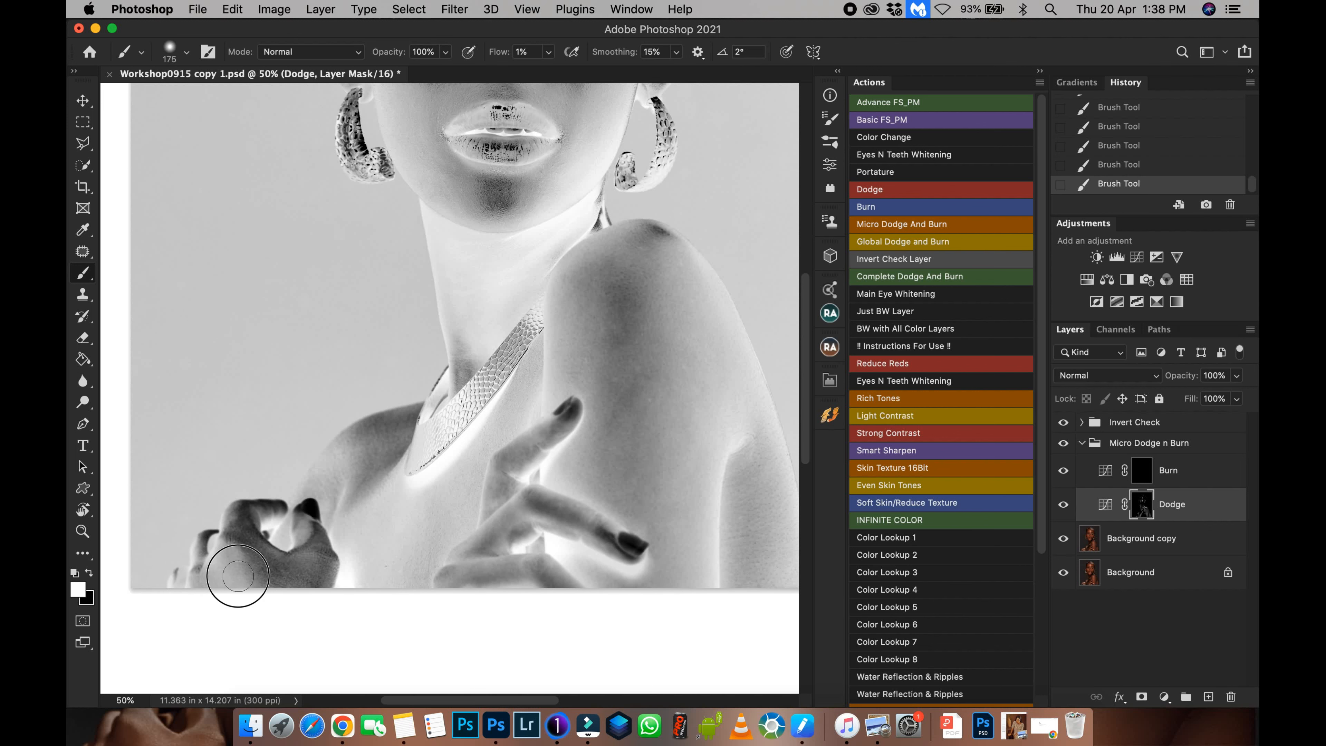
Select the Burn mask and paint low-flow strokes over the shoulder, upper arm, chest and hand.
{"action": "left_click", "coordinate": [1142, 480]}
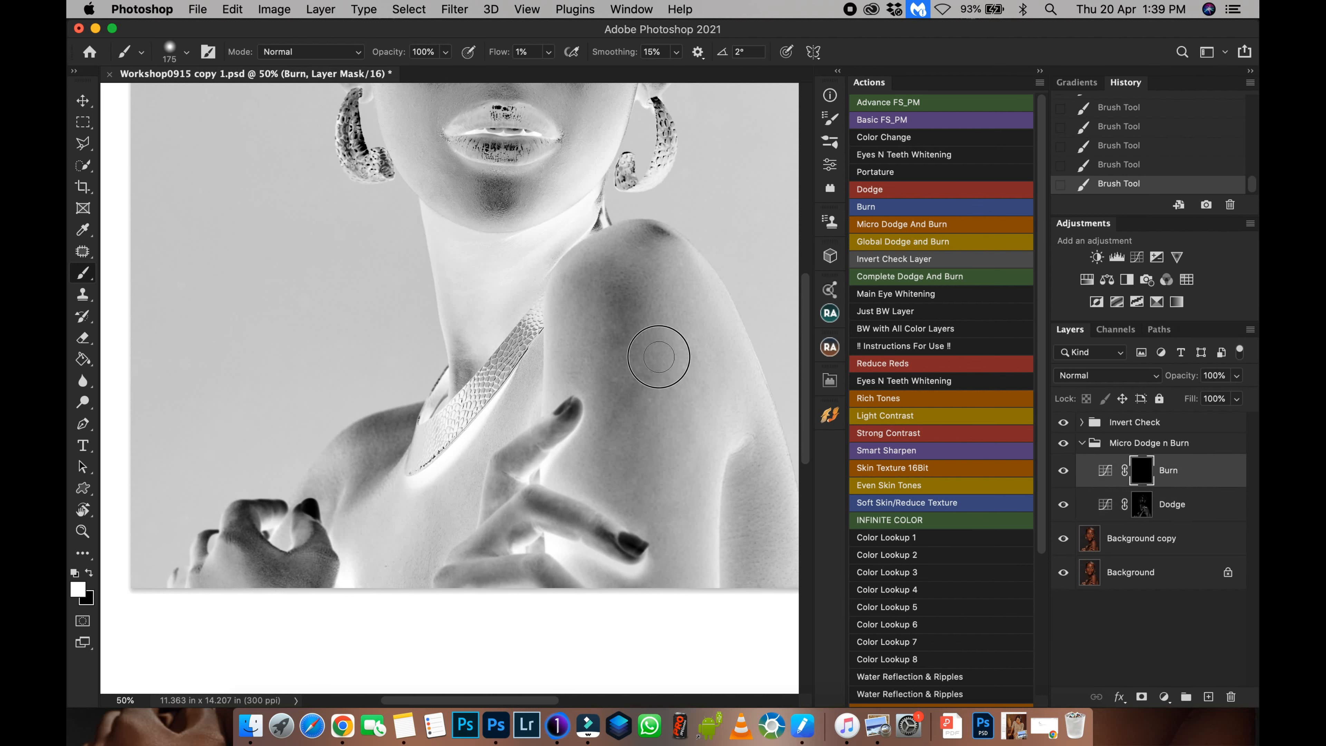
{"action": "left_click", "coordinate": [620, 277]}
{"action": "left_click_drag", "start_coordinate": [621, 277], "coordinate": [621, 308]}
{"action": "mouse_move", "coordinate": [647, 244]}
{"action": "left_mouse_down"}
{"action": "mouse_move", "coordinate": [636, 240]}
{"action": "mouse_move", "coordinate": [652, 235]}
{"action": "left_mouse_up"}
{"action": "left_click_drag", "start_coordinate": [654, 529], "coordinate": [662, 559]}
{"action": "mouse_move", "coordinate": [543, 528]}
{"action": "left_mouse_down"}
{"action": "mouse_move", "coordinate": [460, 567]}
{"action": "mouse_move", "coordinate": [489, 496]}
{"action": "mouse_move", "coordinate": [526, 474]}
{"action": "mouse_move", "coordinate": [427, 439]}
{"action": "mouse_move", "coordinate": [447, 416]}
{"action": "mouse_move", "coordinate": [381, 430]}
{"action": "mouse_move", "coordinate": [401, 425]}
{"action": "mouse_move", "coordinate": [367, 418]}
{"action": "mouse_move", "coordinate": [416, 411]}
{"action": "mouse_move", "coordinate": [400, 416]}
{"action": "mouse_move", "coordinate": [349, 509]}
{"action": "mouse_move", "coordinate": [383, 480]}
{"action": "mouse_move", "coordinate": [317, 532]}
{"action": "mouse_move", "coordinate": [335, 499]}
{"action": "mouse_move", "coordinate": [251, 540]}
{"action": "mouse_move", "coordinate": [265, 589]}
{"action": "mouse_move", "coordinate": [322, 574]}
{"action": "left_mouse_up"}
{"action": "left_click_drag", "start_coordinate": [466, 328], "coordinate": [404, 531]}
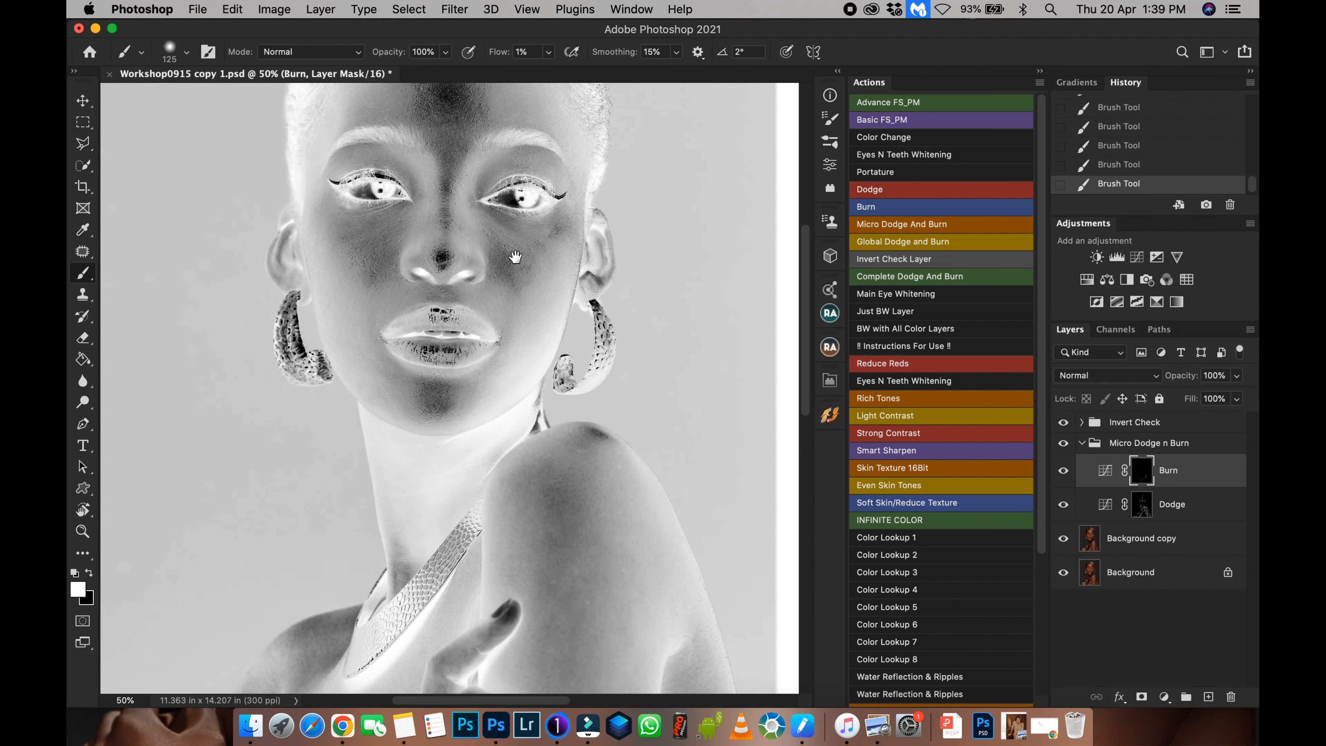
Zoom in on the face and paint the Burn mask over the cheek and the chin.
{"action": "mouse_move", "coordinate": [507, 279]}
{"action": "left_mouse_down"}
{"action": "mouse_move", "coordinate": [497, 257]}
{"action": "mouse_move", "coordinate": [563, 226]}
{"action": "left_mouse_up"}
{"action": "key", "text": "super+equal"}
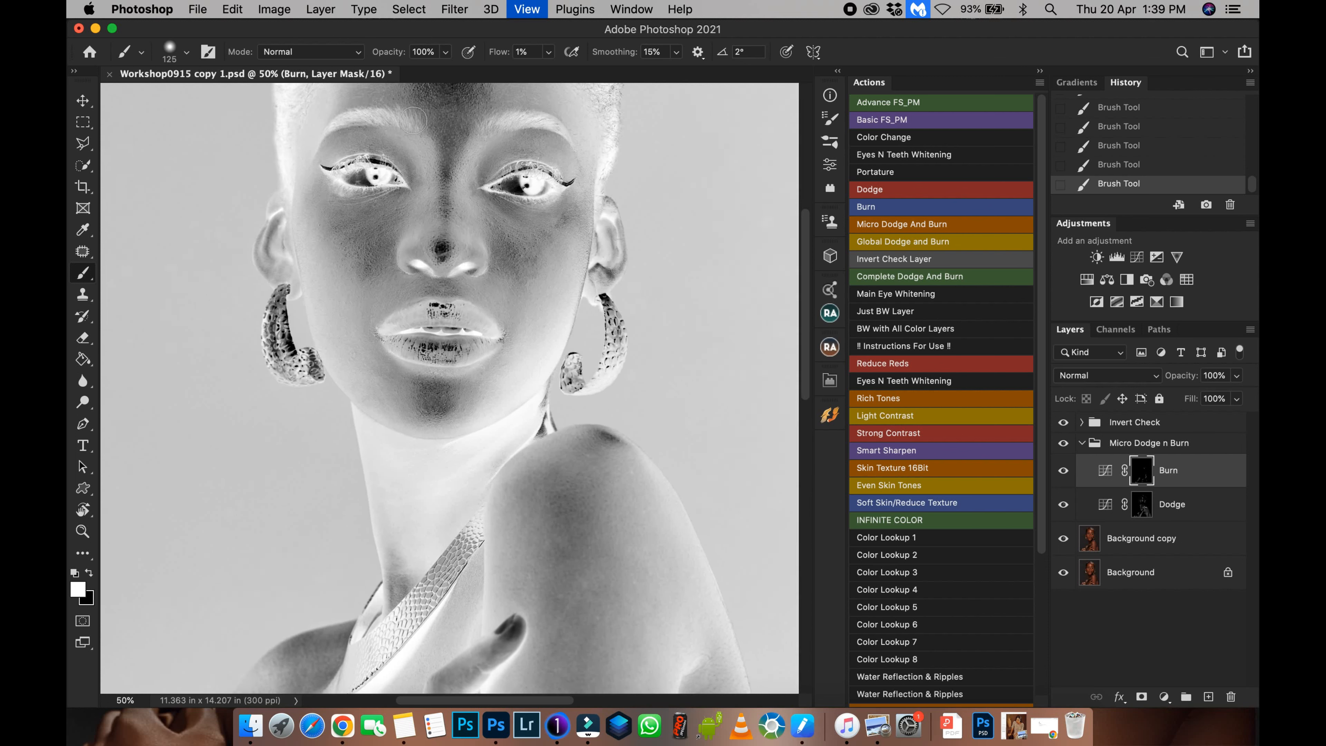
{"action": "left_click_drag", "start_coordinate": [463, 256], "coordinate": [424, 439]}
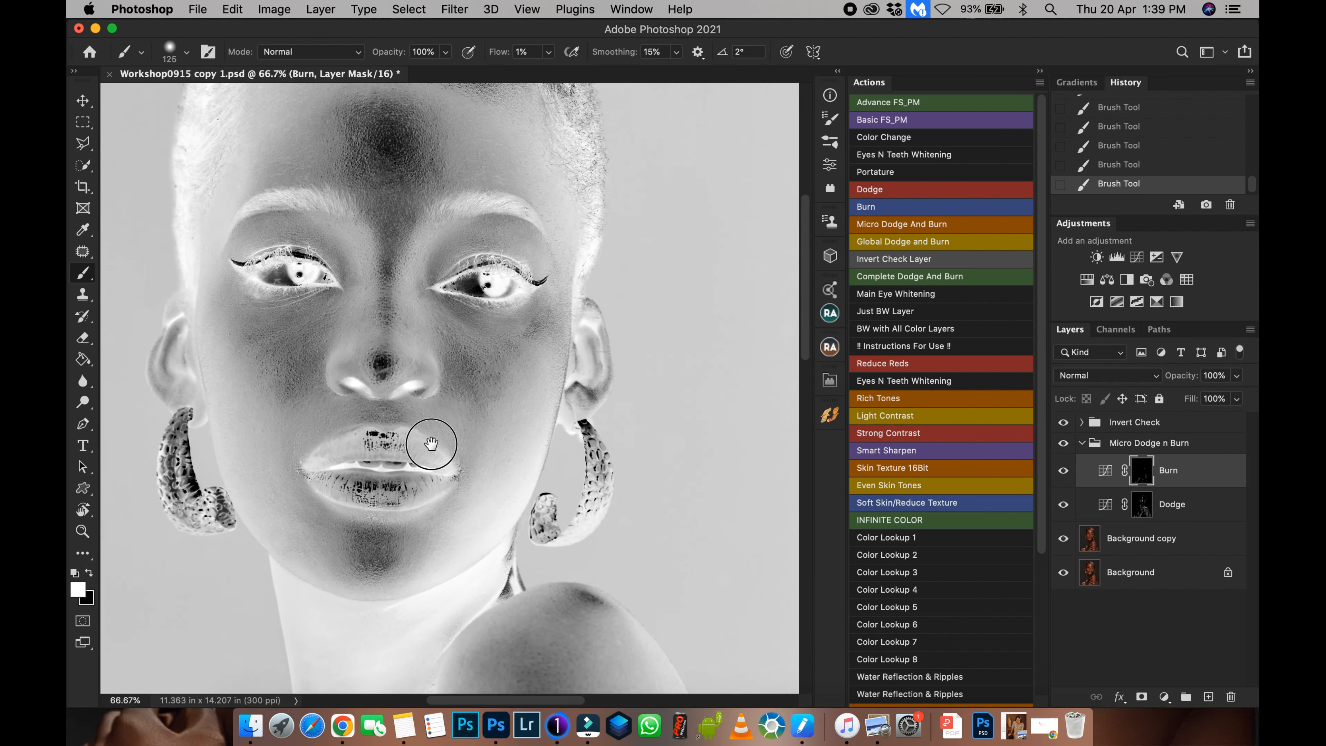
{"action": "key", "text": "super+equal"}
{"action": "left_click_drag", "start_coordinate": [534, 380], "coordinate": [547, 378]}
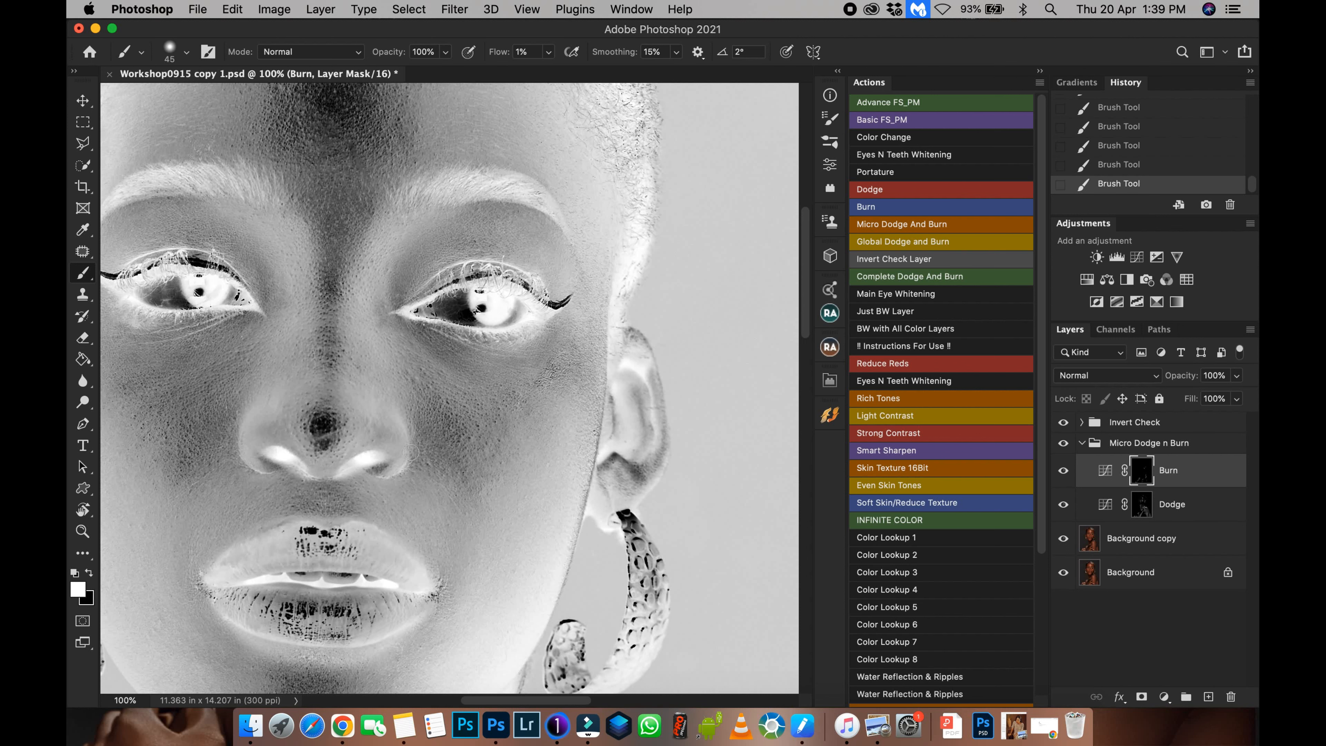
{"action": "scroll", "coordinate": [411, 452], "scroll_direction": "down", "scroll_amount": 5}
{"action": "scroll", "coordinate": [411, 453], "scroll_direction": "left", "scroll_amount": 3}
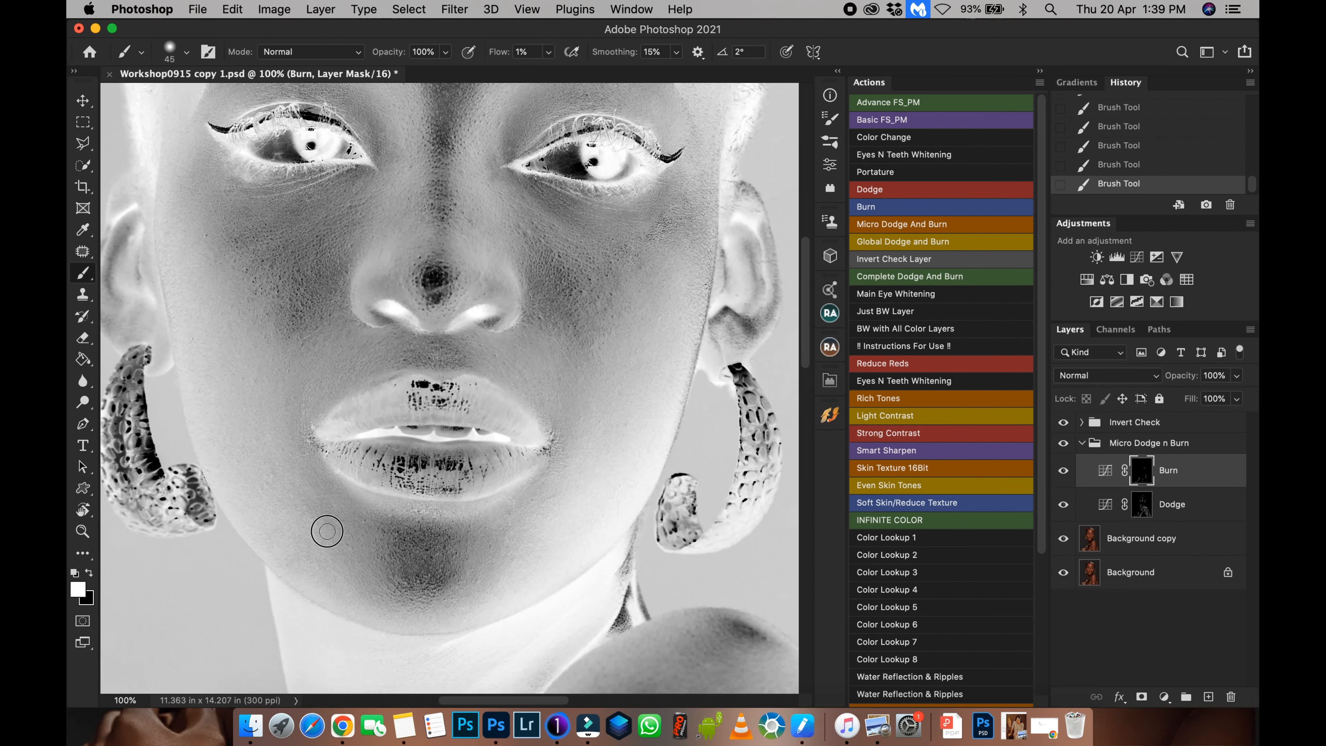
{"action": "mouse_move", "coordinate": [464, 535]}
{"action": "left_mouse_down"}
{"action": "mouse_move", "coordinate": [483, 580]}
{"action": "mouse_move", "coordinate": [510, 563]}
{"action": "left_mouse_up"}
Paint the Burn mask under the eye and across the cheek with a 60 brush.
{"action": "scroll", "coordinate": [417, 386], "scroll_direction": "up", "scroll_amount": 5}
{"action": "scroll", "coordinate": [377, 455], "scroll_direction": "left", "scroll_amount": 1}
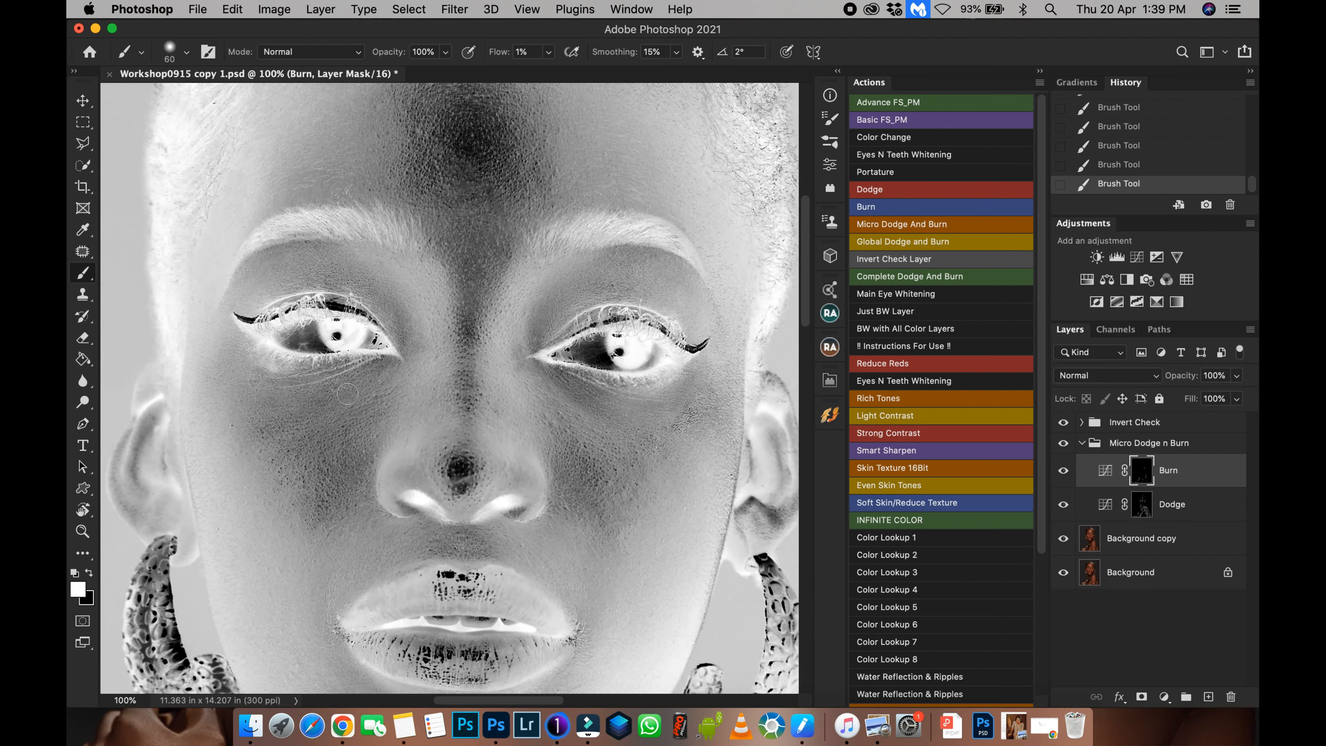
{"action": "mouse_move", "coordinate": [342, 391]}
{"action": "left_mouse_down"}
{"action": "mouse_move", "coordinate": [376, 373]}
{"action": "mouse_move", "coordinate": [314, 446]}
{"action": "mouse_move", "coordinate": [332, 454]}
{"action": "mouse_move", "coordinate": [320, 531]}
{"action": "mouse_move", "coordinate": [385, 437]}
{"action": "mouse_move", "coordinate": [351, 501]}
{"action": "mouse_move", "coordinate": [387, 536]}
{"action": "left_mouse_up"}
{"action": "scroll", "coordinate": [376, 430], "scroll_direction": "up", "scroll_amount": 7}
{"action": "scroll", "coordinate": [376, 429], "scroll_direction": "right", "scroll_amount": 2}
{"action": "mouse_move", "coordinate": [333, 434]}
{"action": "left_mouse_down"}
{"action": "mouse_move", "coordinate": [314, 410]}
{"action": "mouse_move", "coordinate": [334, 447]}
{"action": "mouse_move", "coordinate": [390, 459]}
{"action": "mouse_move", "coordinate": [342, 349]}
{"action": "mouse_move", "coordinate": [389, 372]}
{"action": "mouse_move", "coordinate": [421, 346]}
{"action": "mouse_move", "coordinate": [449, 282]}
{"action": "left_mouse_up"}
{"action": "key", "text": "super+minus"}
{"action": "key", "text": "super+minus"}
{"action": "key", "text": "super+minus"}
{"action": "key", "text": "super+minus"}
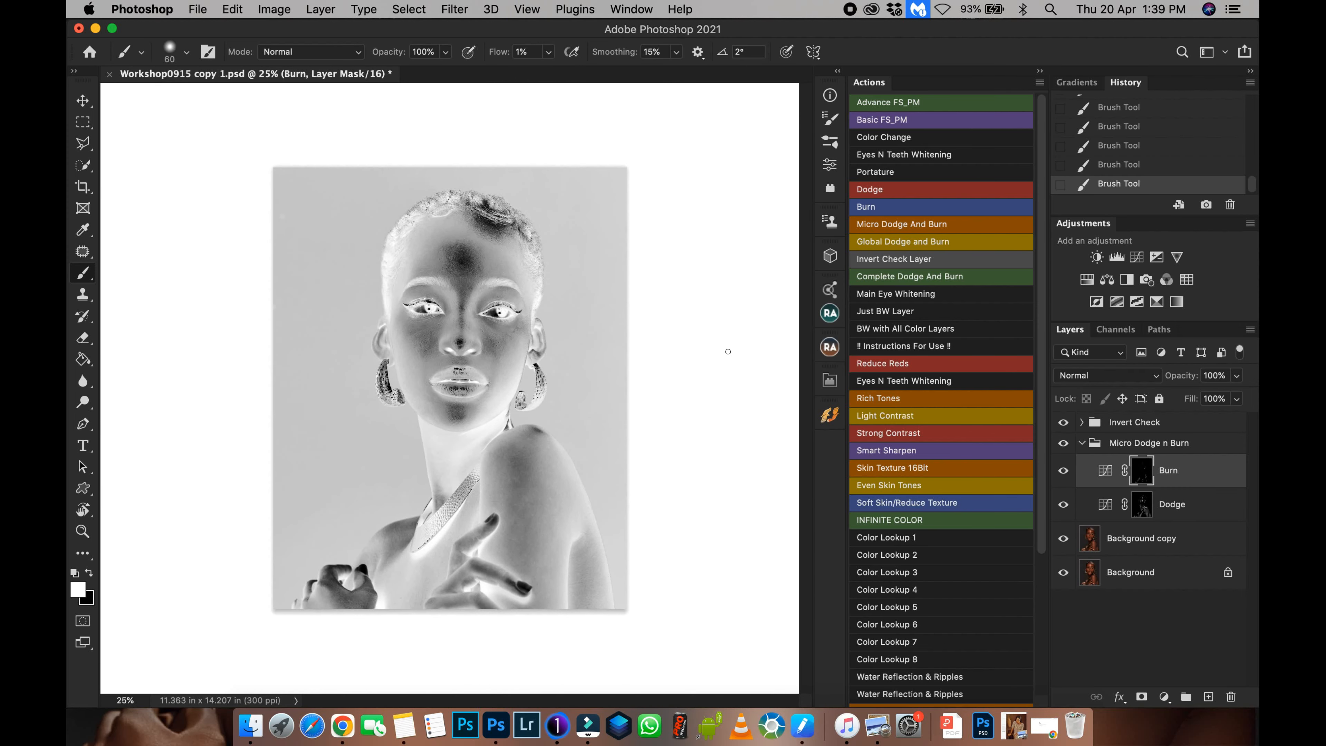
Hide the Invert Check group and compare the result by toggling the Micro Dodge n Burn group's visibility.
{"action": "left_click", "coordinate": [1065, 423]}
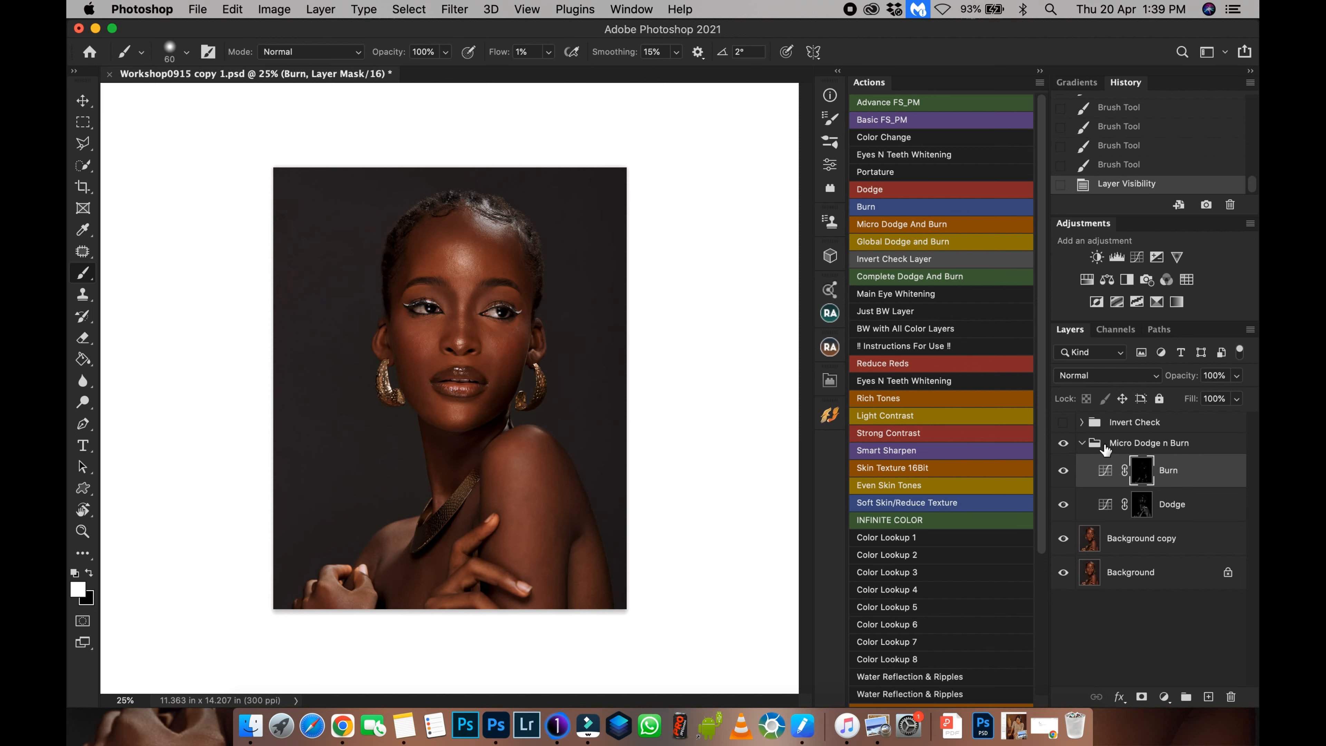
{"action": "left_click", "coordinate": [1064, 444]}
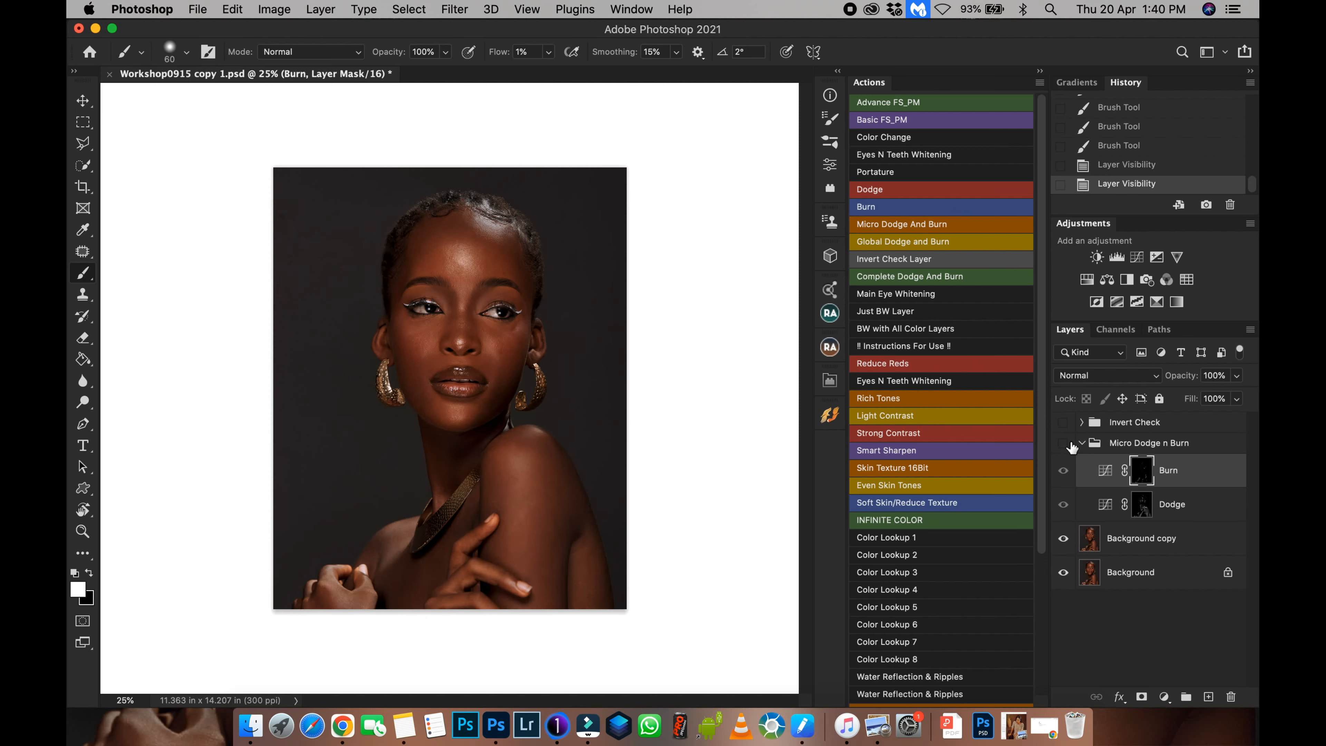
{"action": "left_click", "coordinate": [1064, 444]}
{"action": "key", "text": "super+equal"}
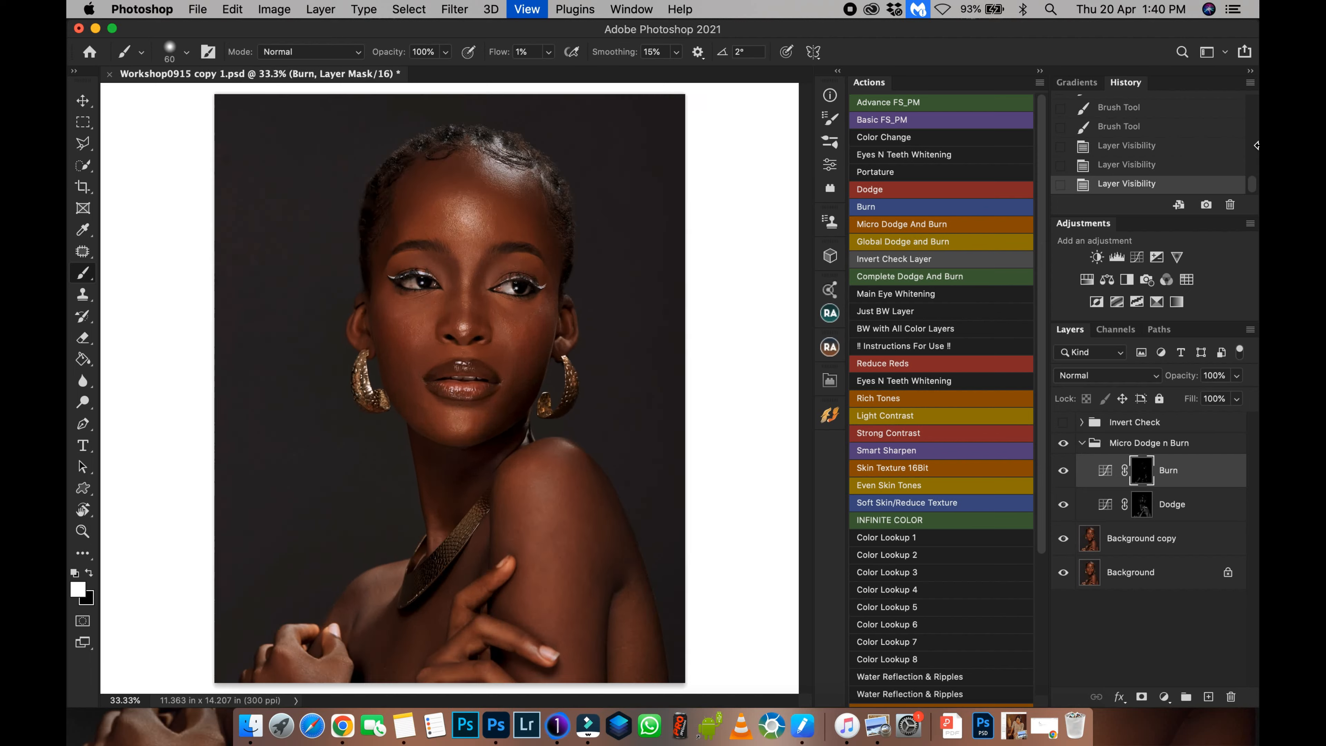
{"action": "key", "text": "super+equal"}
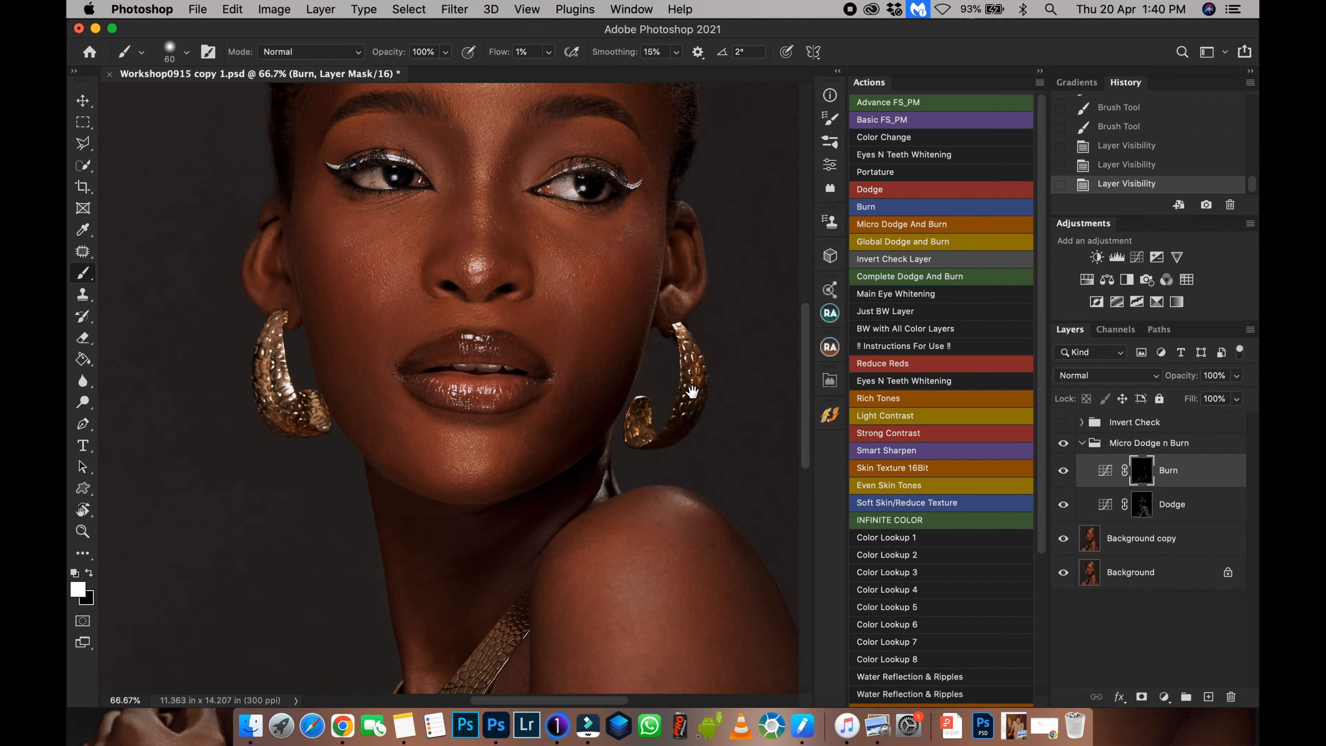
{"action": "left_click_drag", "start_coordinate": [692, 390], "coordinate": [663, 641]}
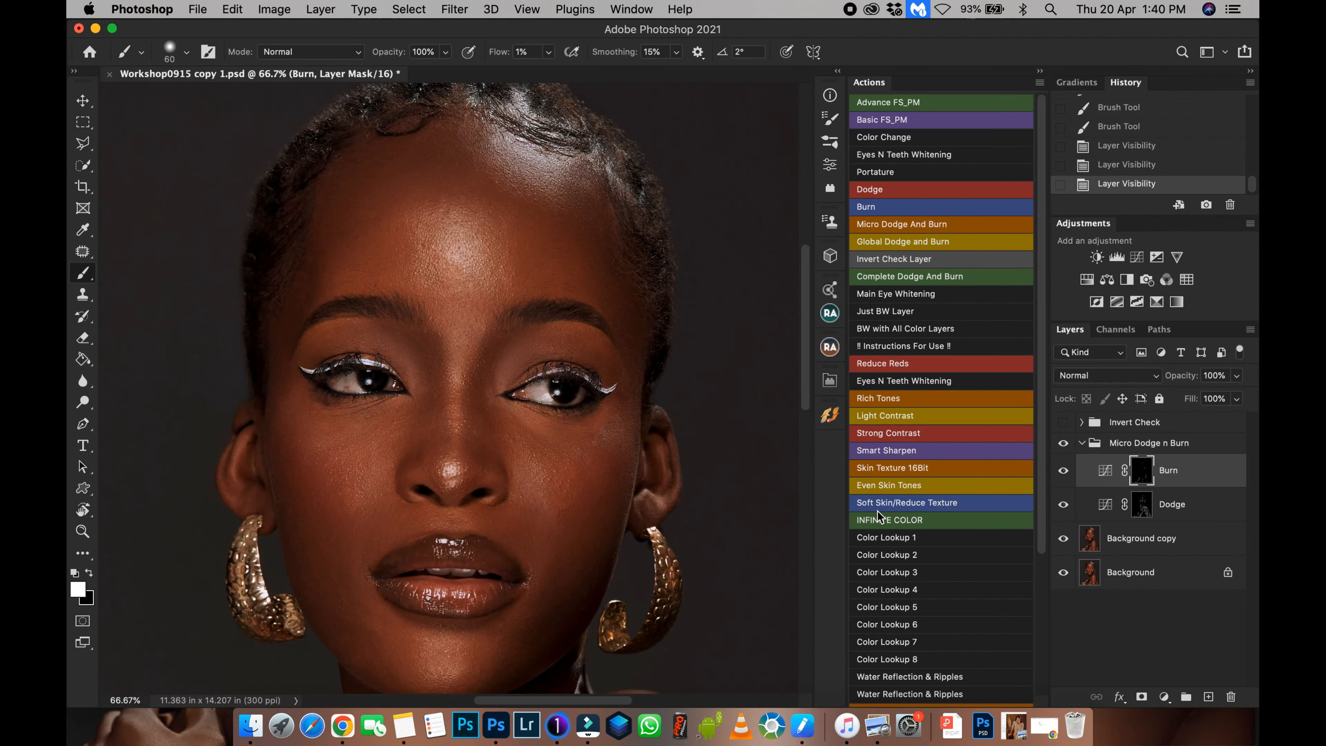
{"action": "left_click", "coordinate": [1064, 443]}
{"action": "left_click", "coordinate": [1064, 445]}
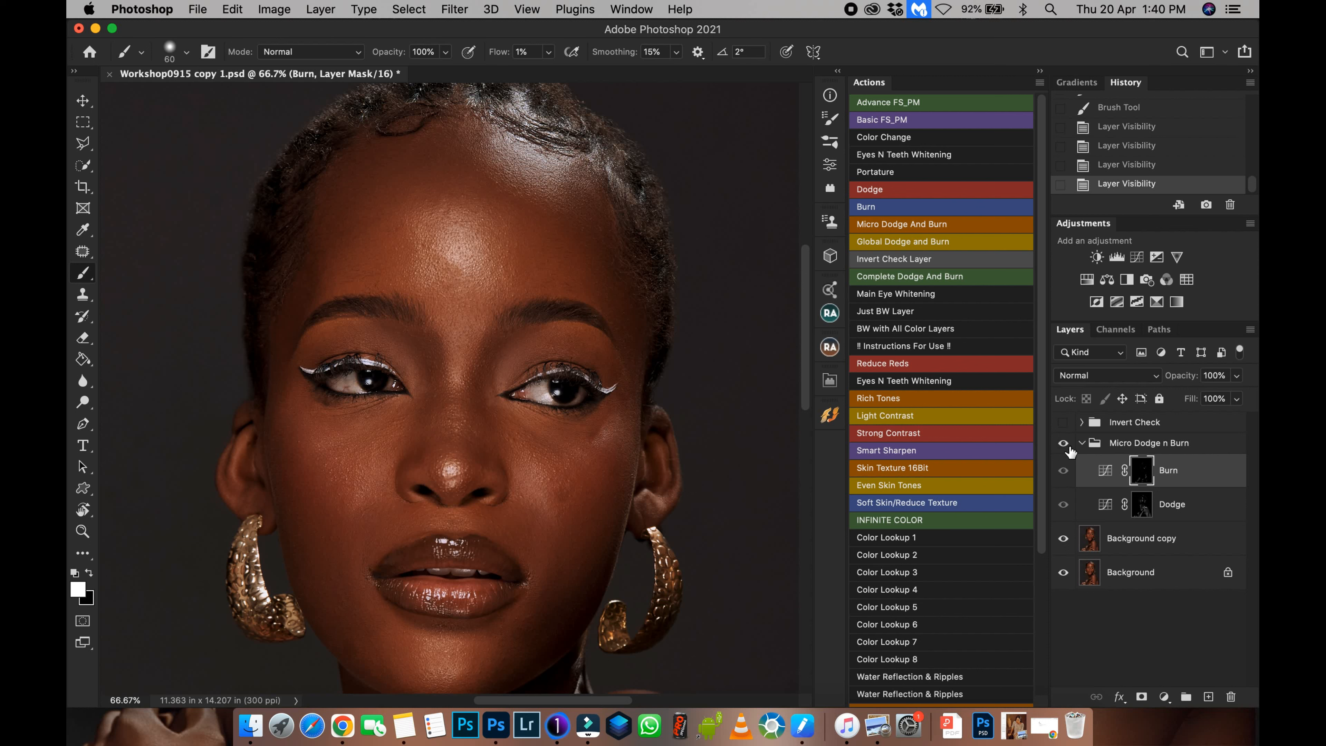
{"action": "left_click", "coordinate": [1064, 444]}
{"action": "left_click", "coordinate": [1064, 445]}
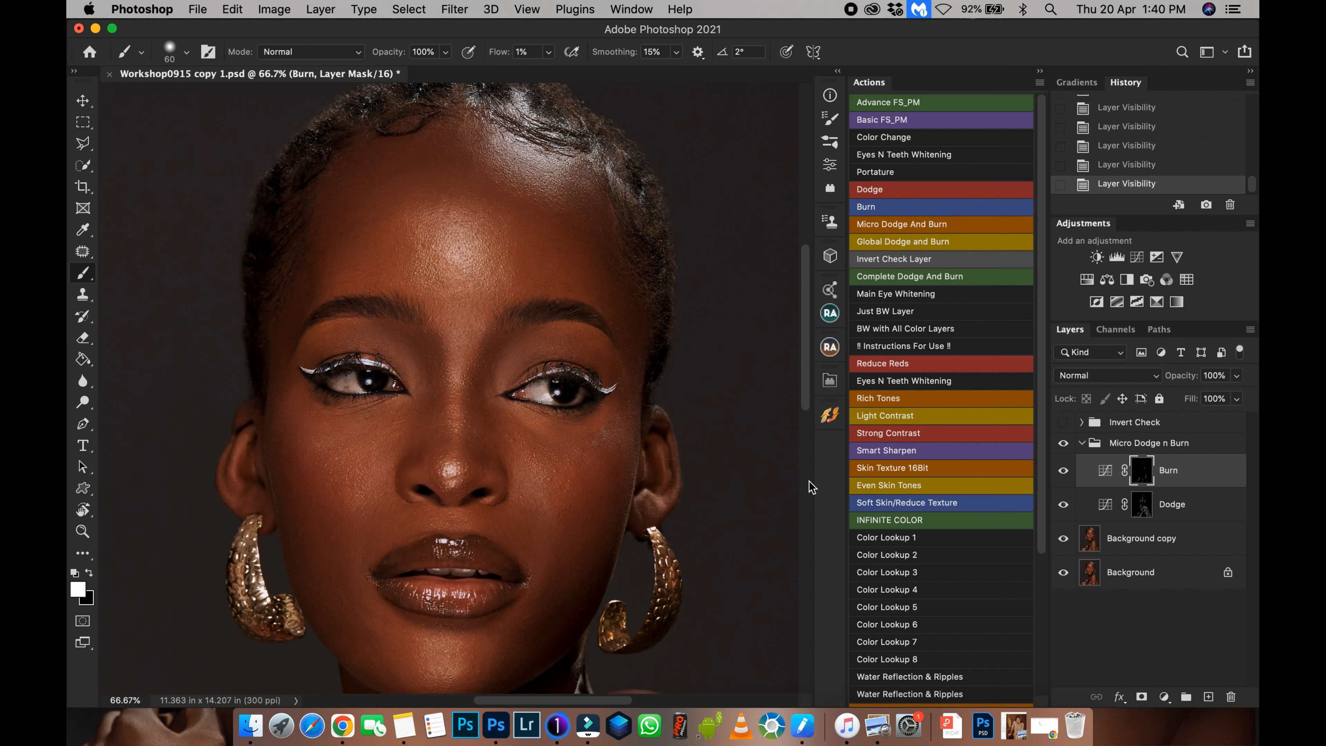
{"action": "left_click", "coordinate": [1064, 445]}
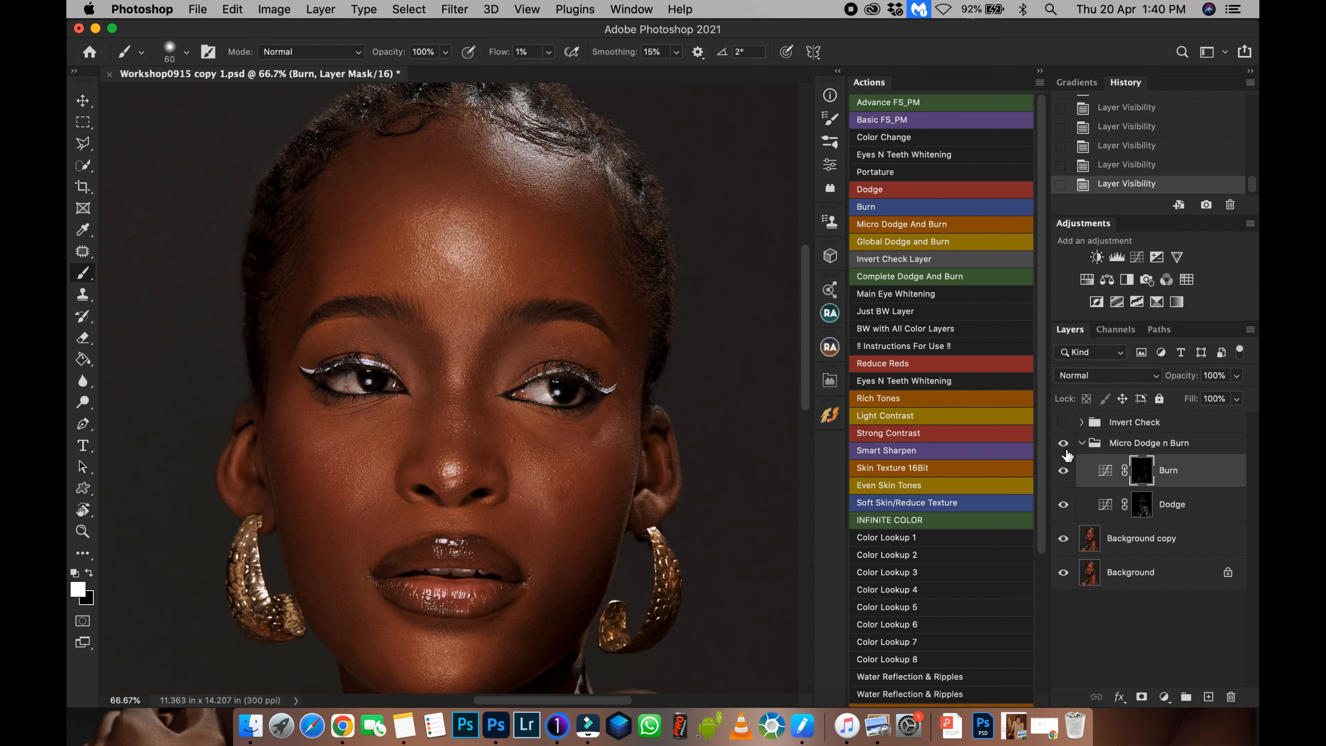
{"action": "left_click", "coordinate": [1064, 444]}
{"action": "scroll", "coordinate": [377, 645], "scroll_direction": "down", "scroll_amount": 3}
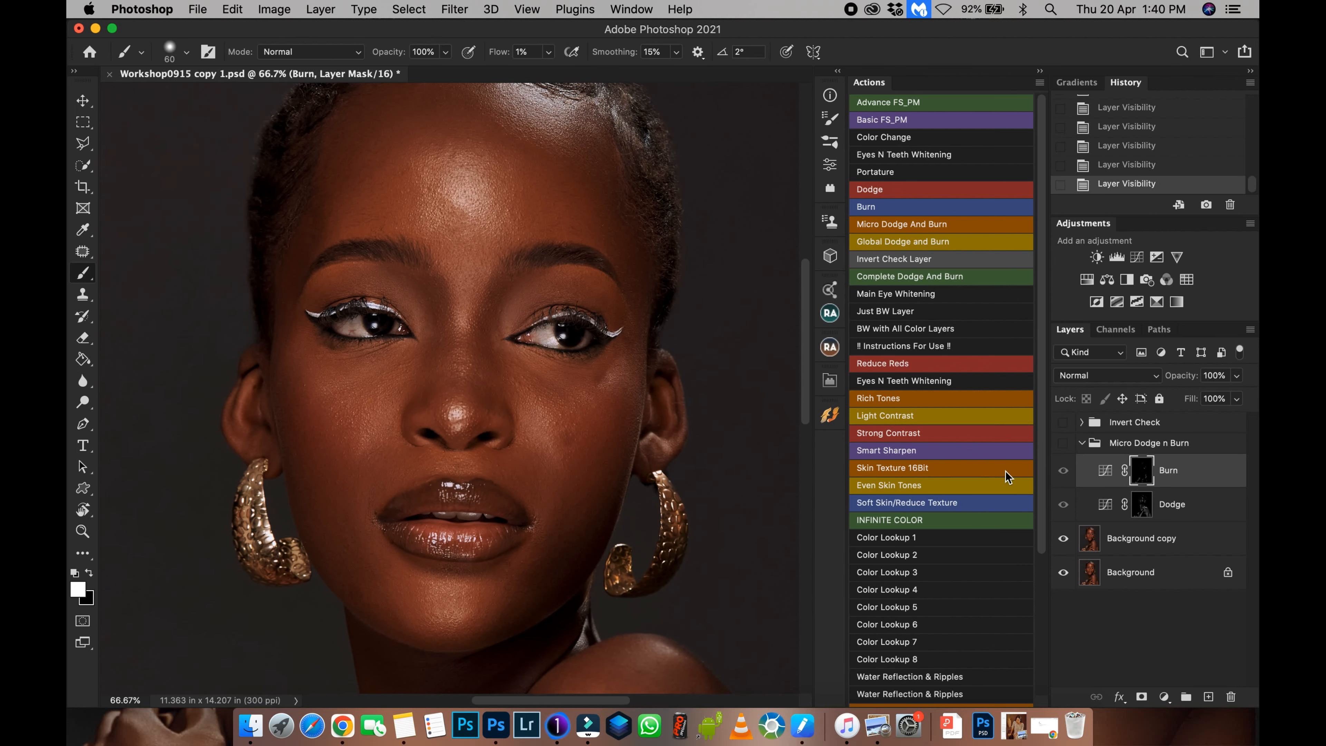
{"action": "left_click", "coordinate": [1064, 444]}
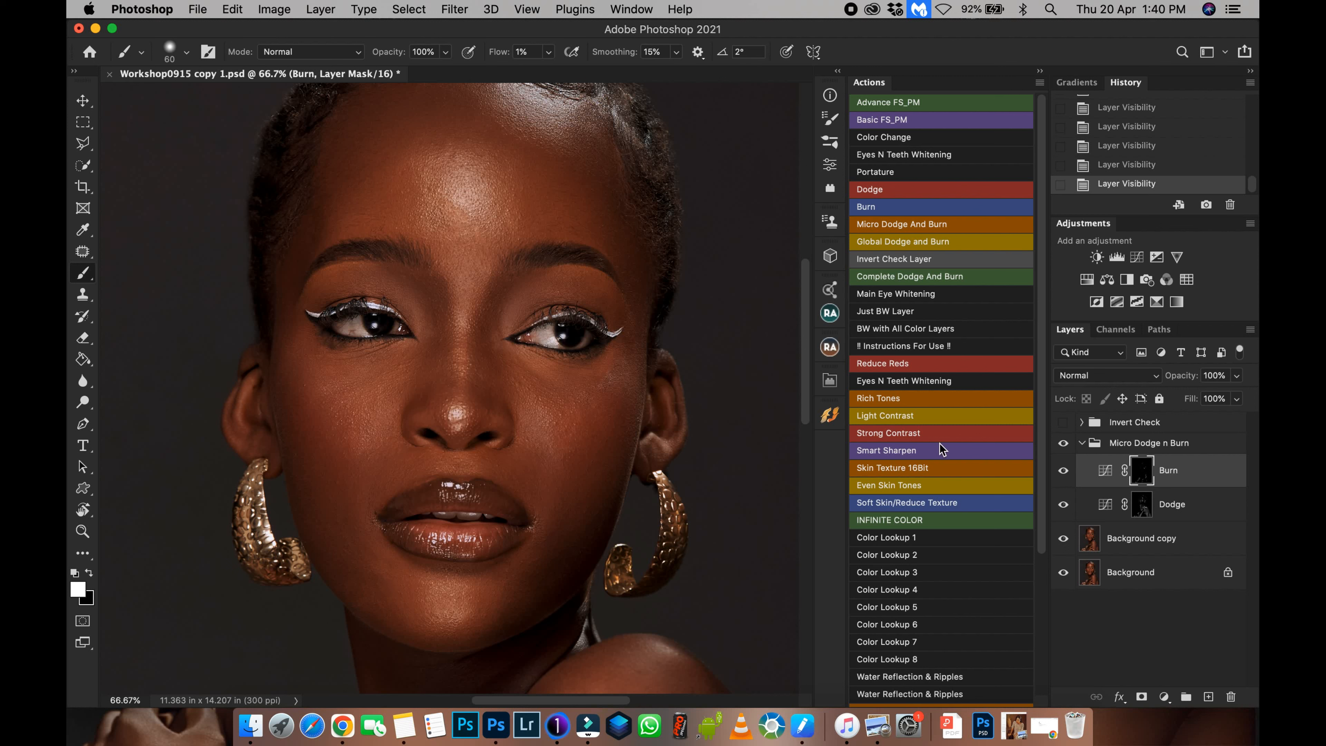
{"action": "left_click", "coordinate": [1068, 444]}
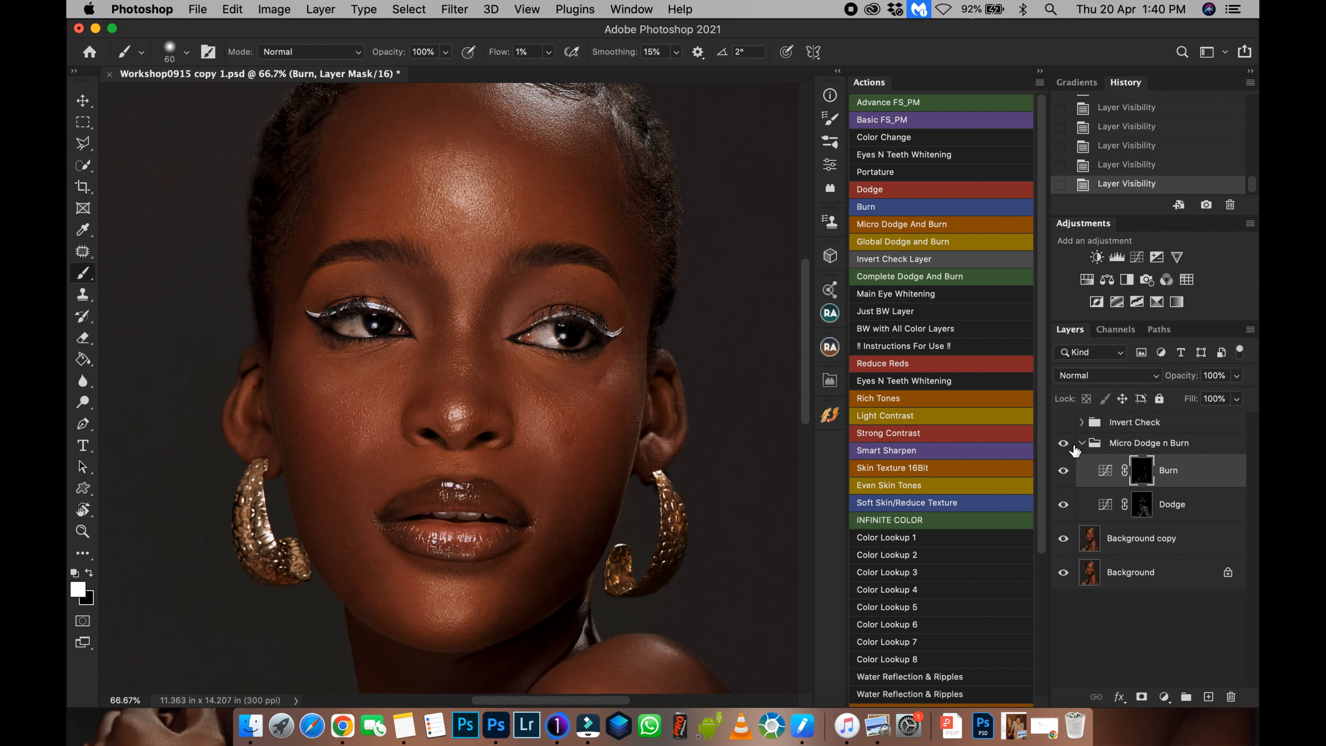
Select the Dodge mask and paint a stroke on the lower jaw below the lip.
{"action": "left_click", "coordinate": [1144, 504]}
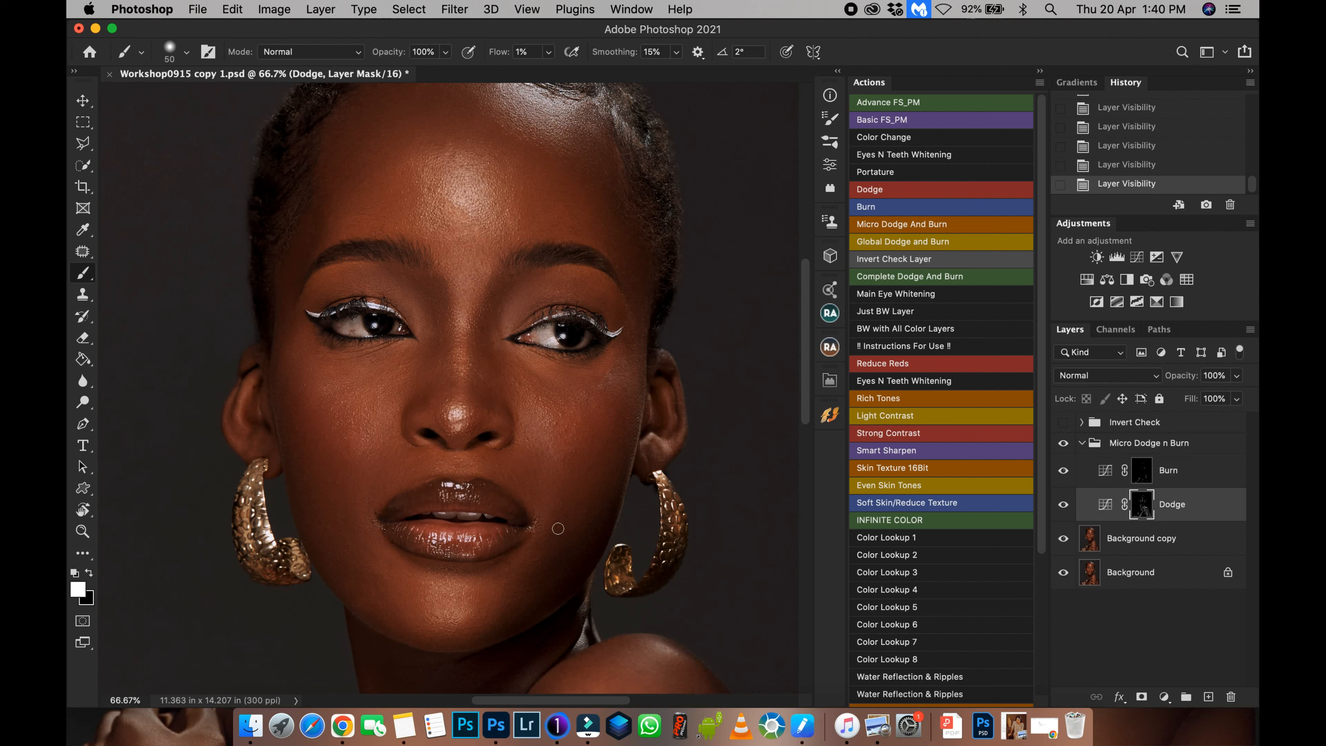
{"action": "mouse_move", "coordinate": [365, 572]}
{"action": "left_mouse_down"}
{"action": "mouse_move", "coordinate": [380, 568]}
{"action": "mouse_move", "coordinate": [364, 600]}
{"action": "left_mouse_up"}
Enlarge the brush to 80, select the Burn mask and paint over the chin, jaw and cheeks.
{"action": "key", "text": "bracketright"}
{"action": "left_click", "coordinate": [1135, 472]}
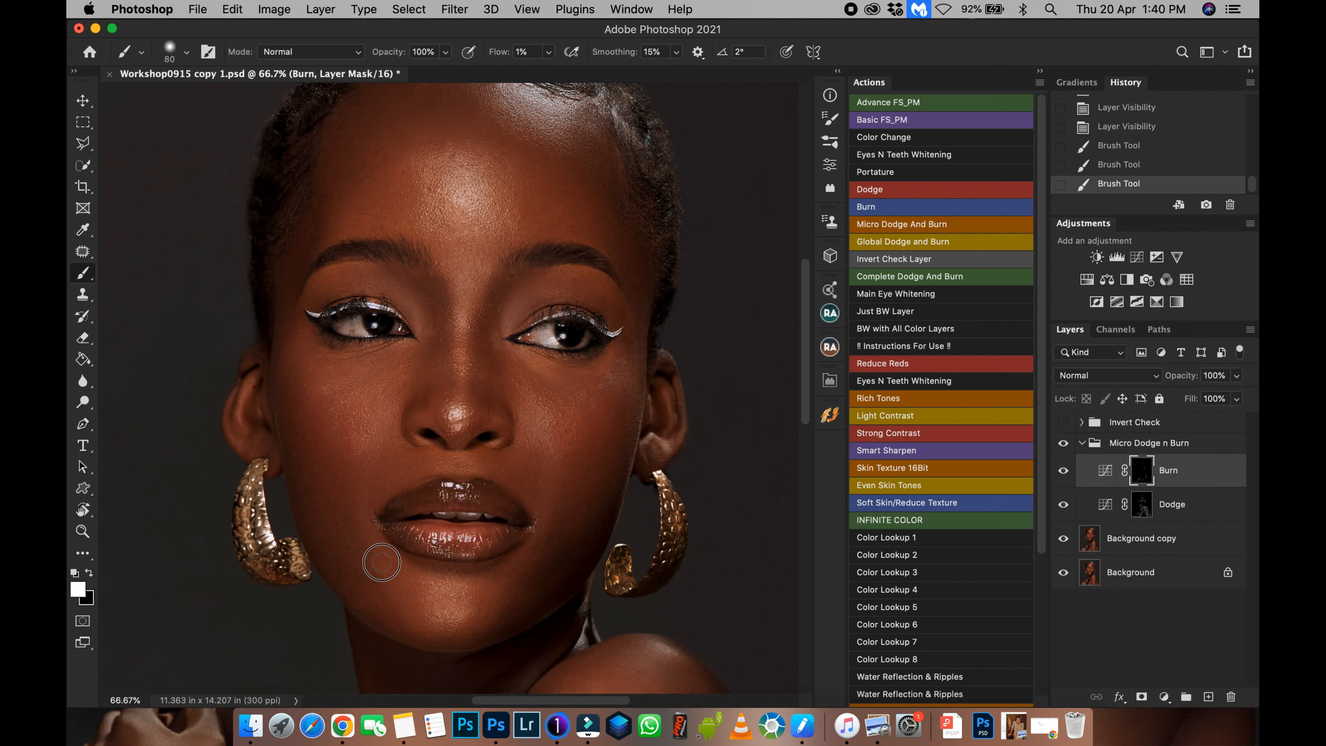
{"action": "mouse_move", "coordinate": [382, 568]}
{"action": "left_mouse_down"}
{"action": "mouse_move", "coordinate": [352, 572]}
{"action": "mouse_move", "coordinate": [394, 569]}
{"action": "mouse_move", "coordinate": [370, 586]}
{"action": "mouse_move", "coordinate": [372, 622]}
{"action": "mouse_move", "coordinate": [376, 612]}
{"action": "mouse_move", "coordinate": [350, 611]}
{"action": "mouse_move", "coordinate": [389, 621]}
{"action": "mouse_move", "coordinate": [337, 539]}
{"action": "mouse_move", "coordinate": [407, 610]}
{"action": "mouse_move", "coordinate": [445, 625]}
{"action": "mouse_move", "coordinate": [382, 585]}
{"action": "left_mouse_up"}
{"action": "left_click_drag", "start_coordinate": [328, 426], "coordinate": [336, 465]}
{"action": "mouse_move", "coordinate": [307, 382]}
{"action": "left_mouse_down"}
{"action": "mouse_move", "coordinate": [301, 367]}
{"action": "mouse_move", "coordinate": [293, 430]}
{"action": "left_mouse_up"}
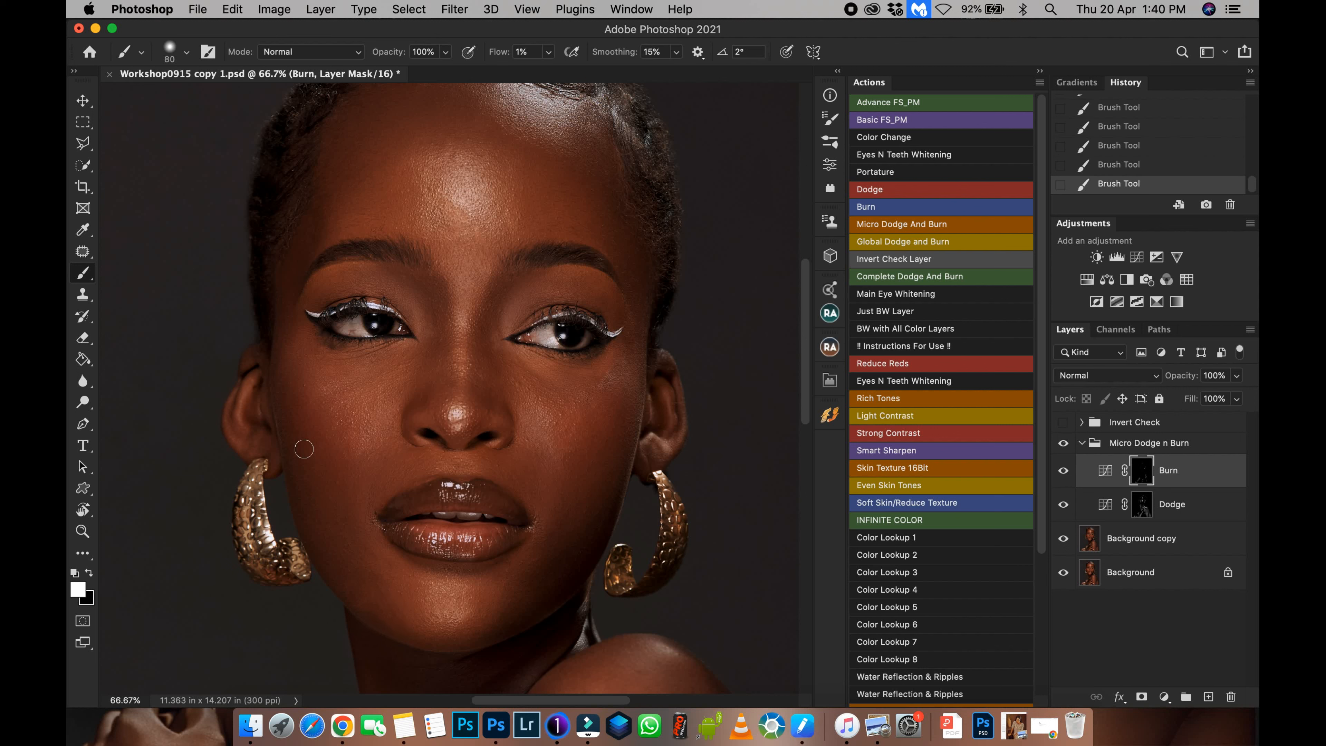
{"action": "mouse_move", "coordinate": [496, 376]}
{"action": "left_mouse_down"}
{"action": "mouse_move", "coordinate": [451, 446]}
{"action": "mouse_move", "coordinate": [442, 492]}
{"action": "mouse_move", "coordinate": [428, 368]}
{"action": "mouse_move", "coordinate": [417, 403]}
{"action": "mouse_move", "coordinate": [453, 390]}
{"action": "left_mouse_up"}
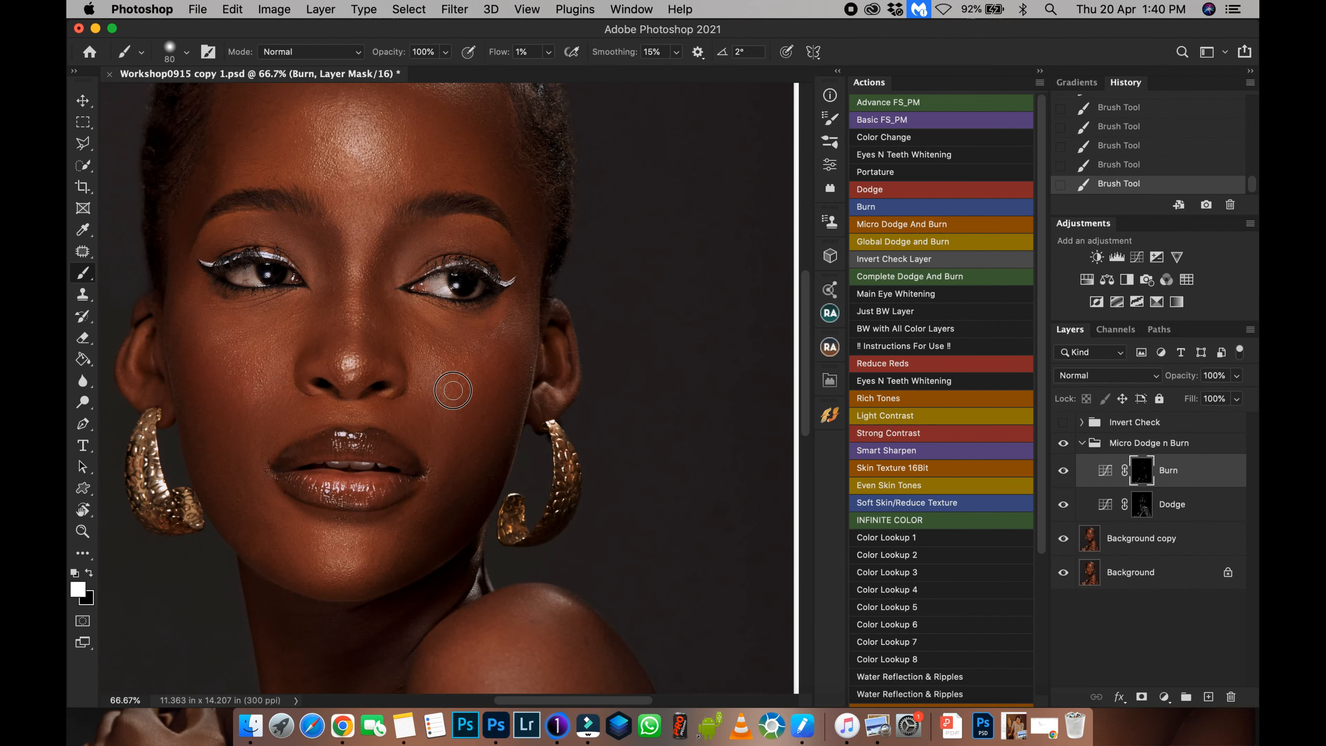
Compare the retouch by toggling the Micro Dodge n Burn group and zooming on the face, then select the Dodge mask.
{"action": "left_click", "coordinate": [1064, 444]}
{"action": "left_click", "coordinate": [1065, 444]}
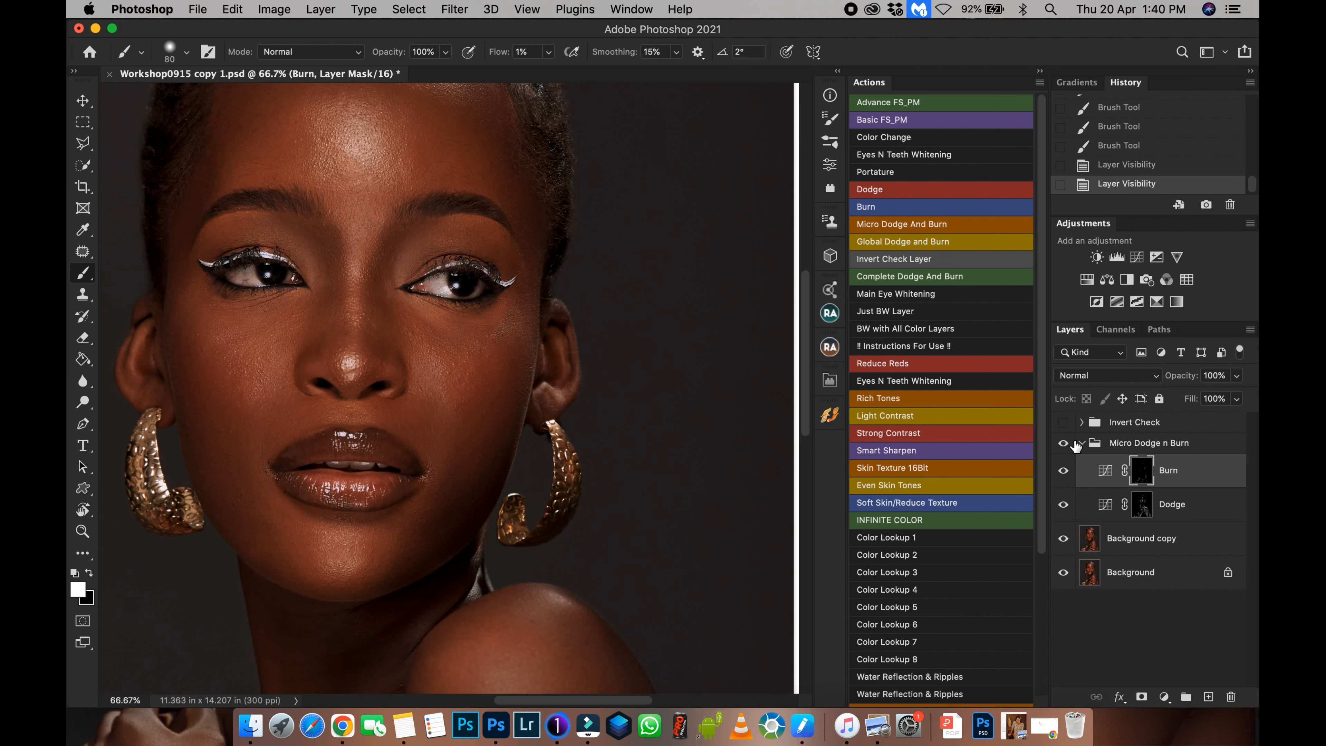
{"action": "key", "text": "super+0"}
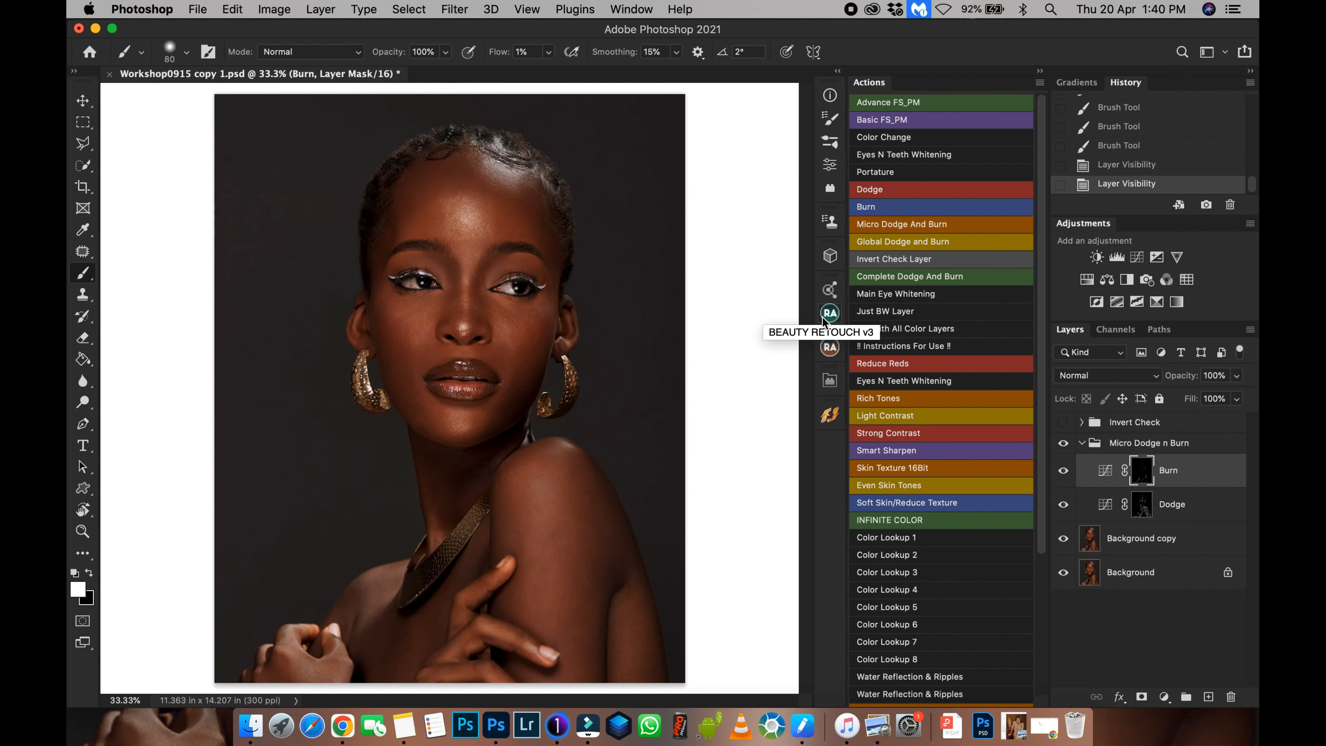
{"action": "key", "text": "super+plus"}
{"action": "key", "text": "super+plus"}
{"action": "key", "text": "super+plus"}
{"action": "left_click_drag", "start_coordinate": [640, 315], "coordinate": [565, 499]}
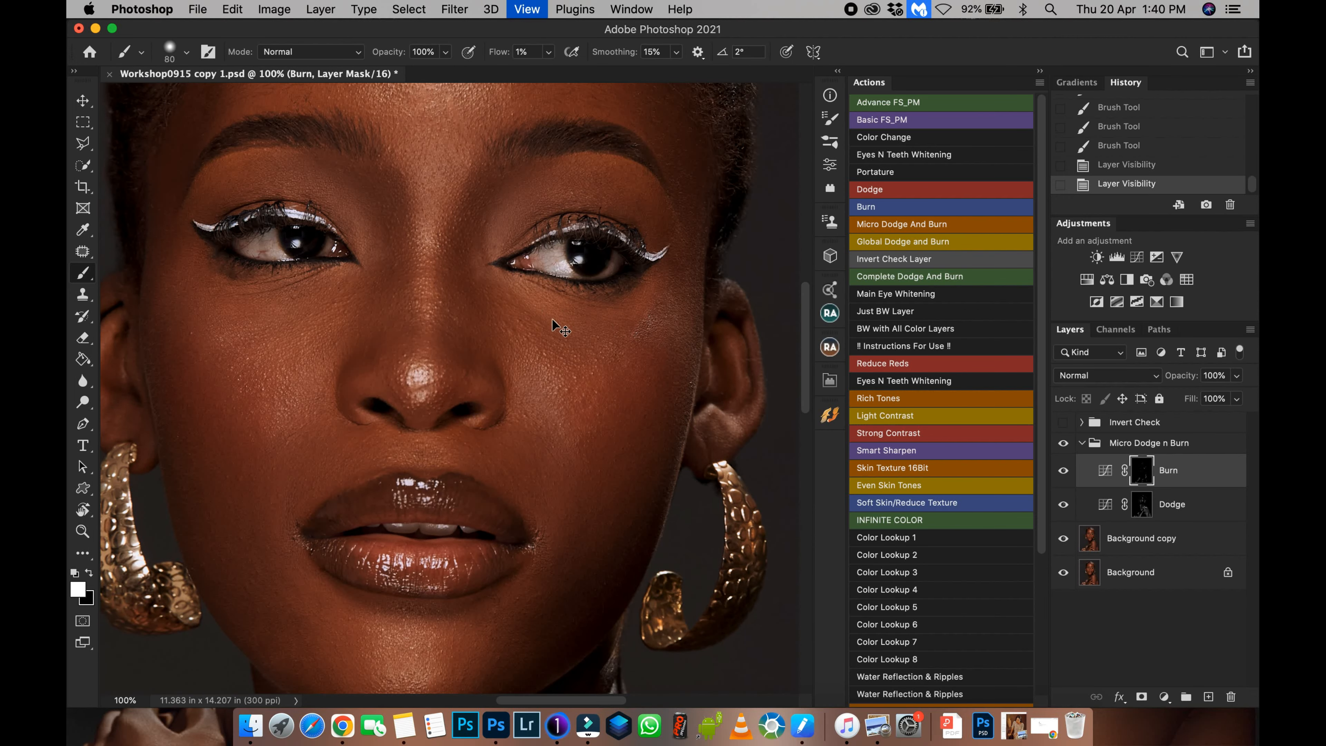
{"action": "key", "text": "super+minus"}
{"action": "key", "text": "super+minus"}
{"action": "key", "text": "super+minus"}
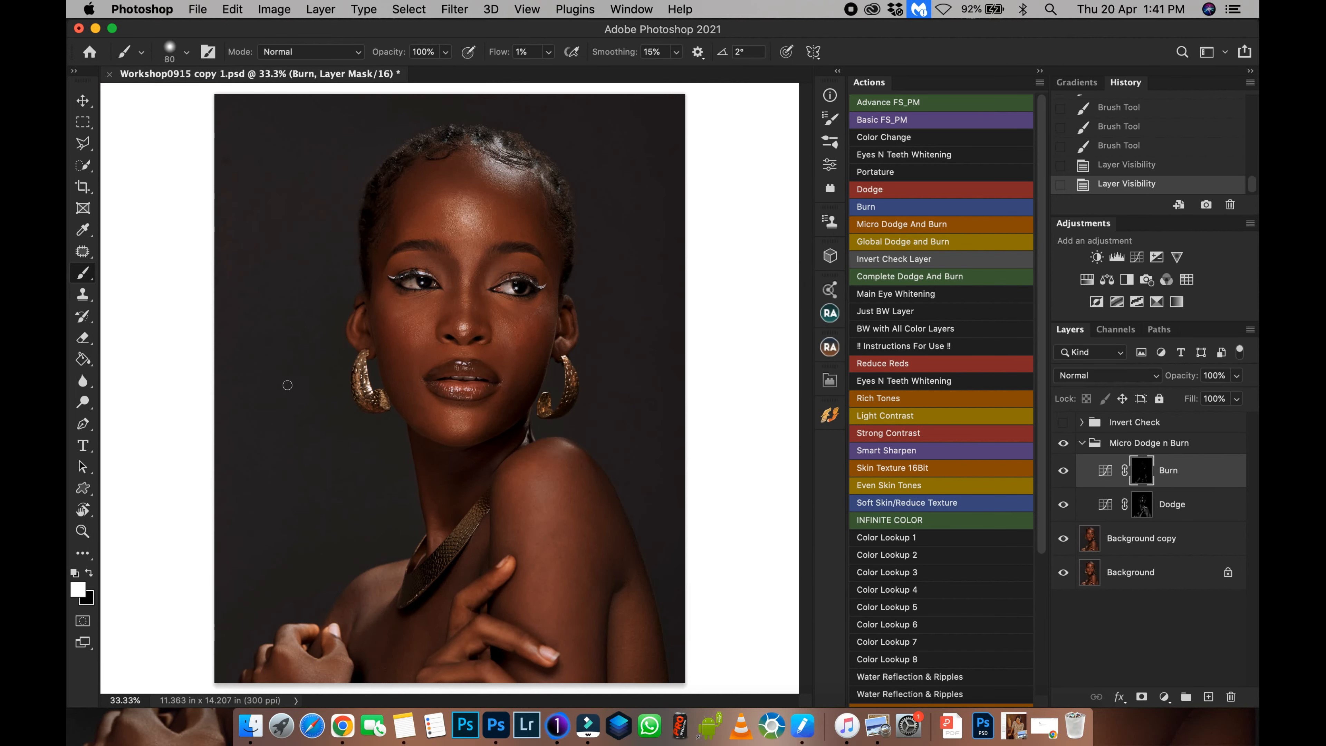
{"action": "left_click", "coordinate": [1140, 506]}
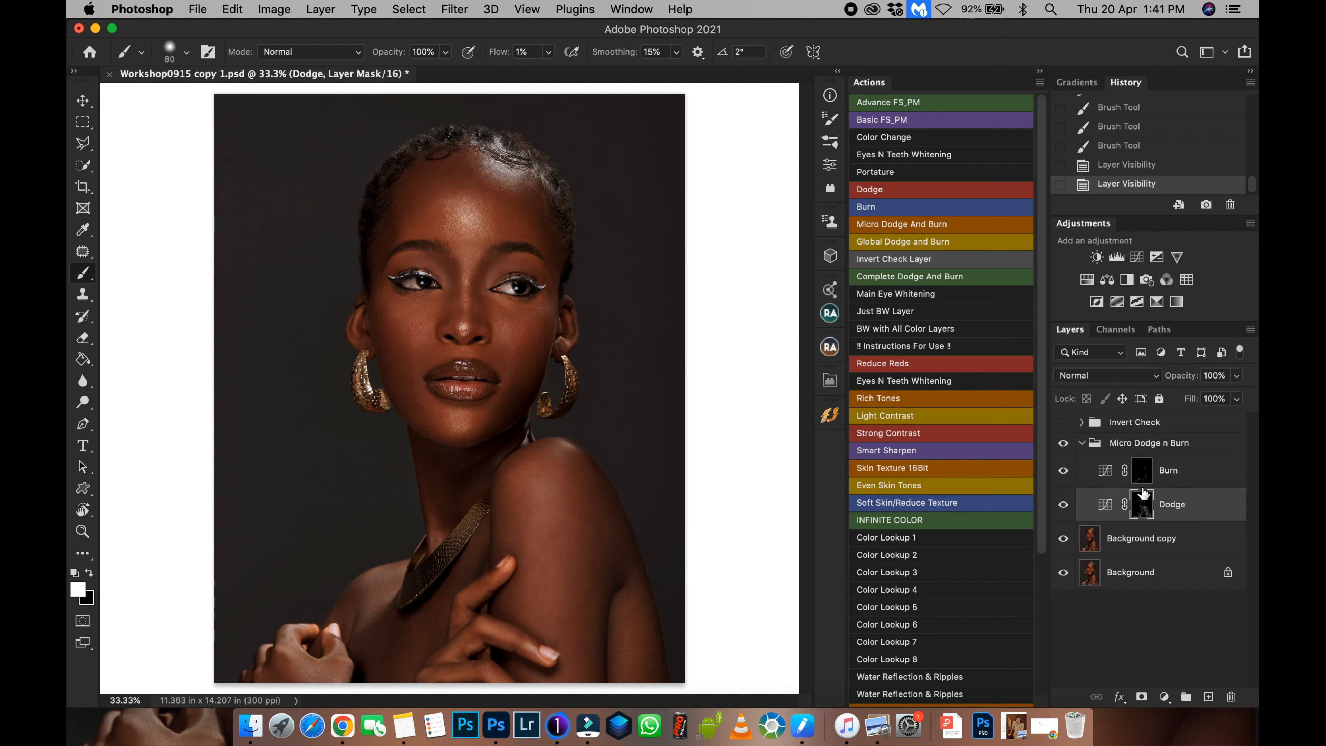
Toggle the Micro Dodge n Burn group's visibility to compare the retouch against the original.
{"action": "left_click", "coordinate": [1064, 445]}
{"action": "left_click", "coordinate": [1066, 445]}
{"action": "left_click", "coordinate": [1065, 445]}
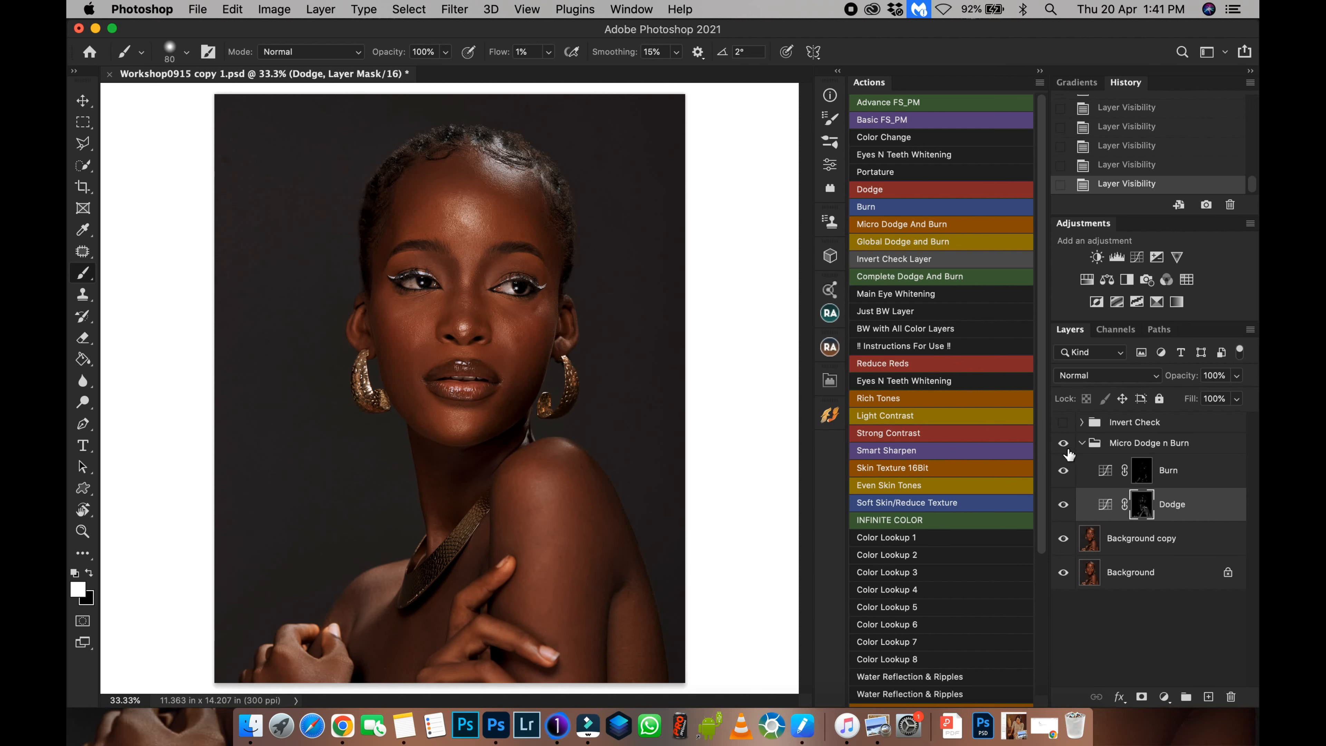
Show the Invert Check group and examine the chin and lower lip at close zoom.
{"action": "key", "text": "super+minus"}
{"action": "key", "text": "super+minus"}
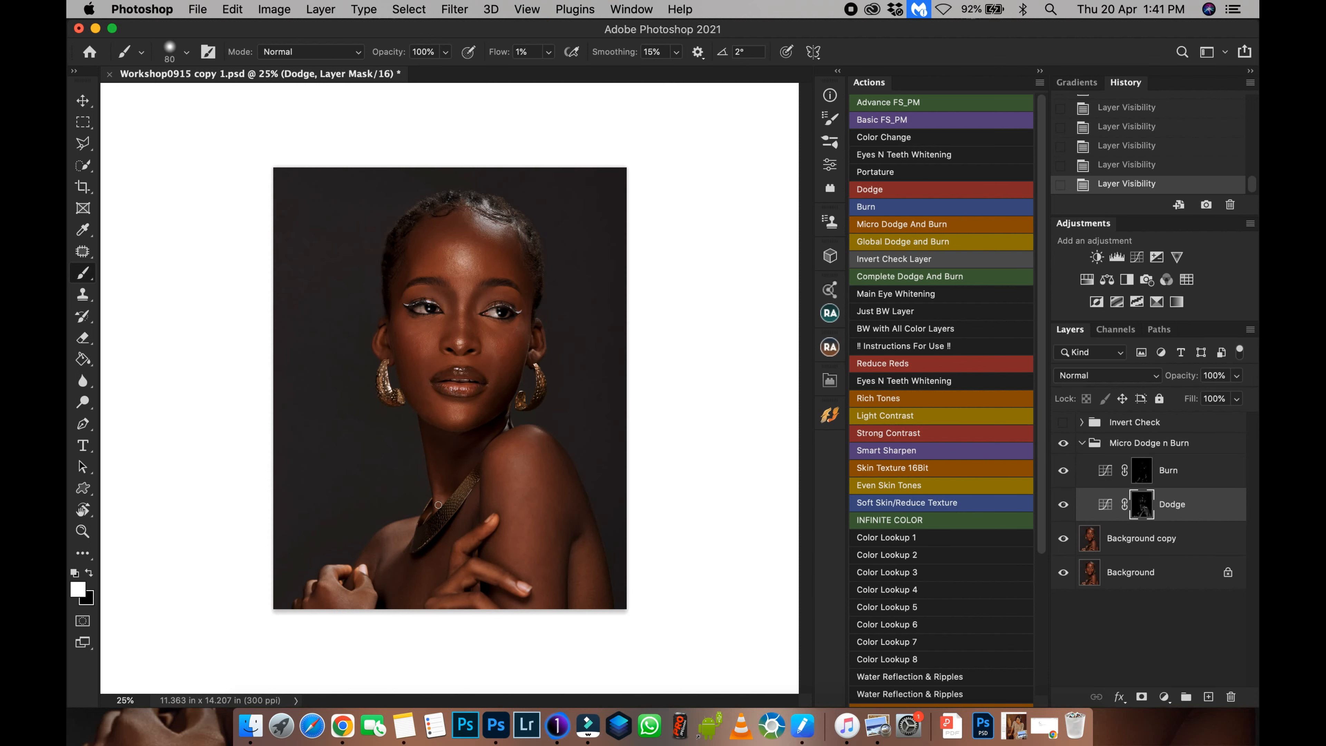
{"action": "key", "text": "super+plus"}
{"action": "key", "text": "super+plus"}
{"action": "key", "text": "super+plus"}
{"action": "key", "text": "super+plus"}
{"action": "key", "text": "super+plus"}
{"action": "key", "text": "super+plus"}
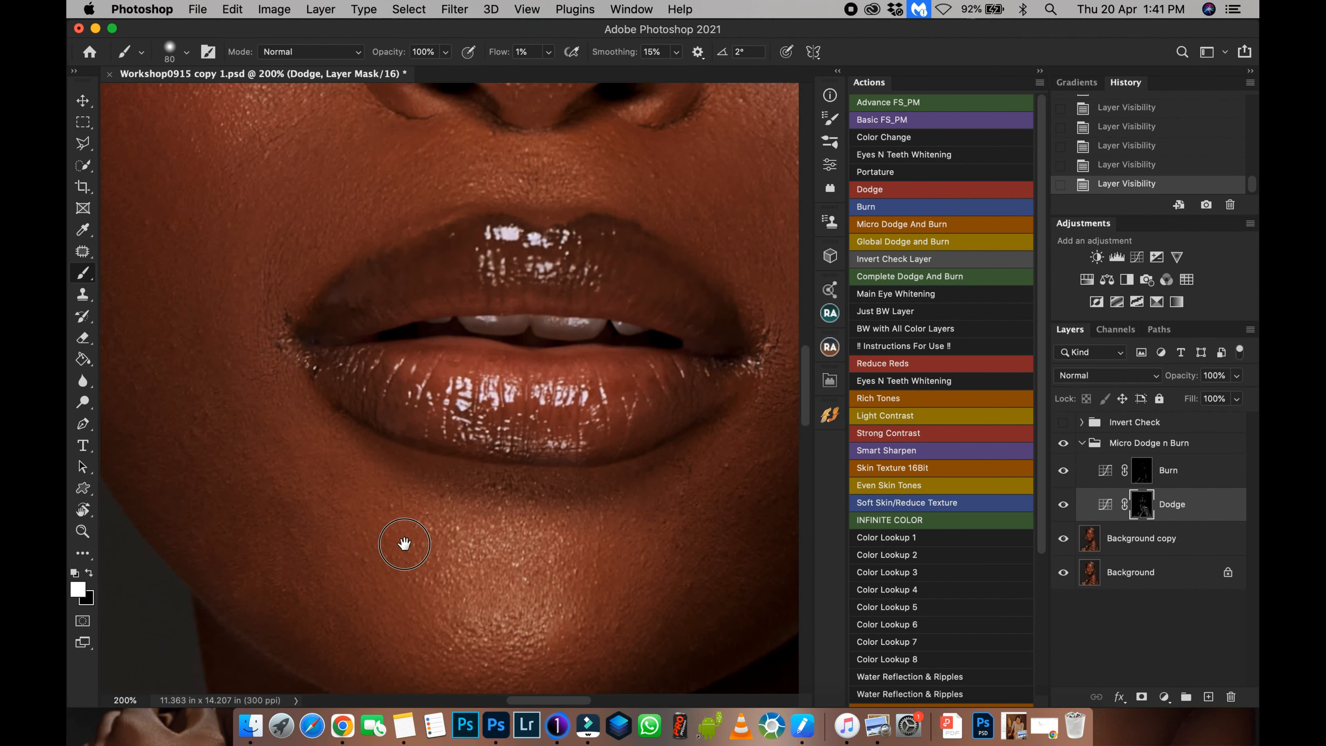
{"action": "left_click_drag", "start_coordinate": [404, 544], "coordinate": [562, 482]}
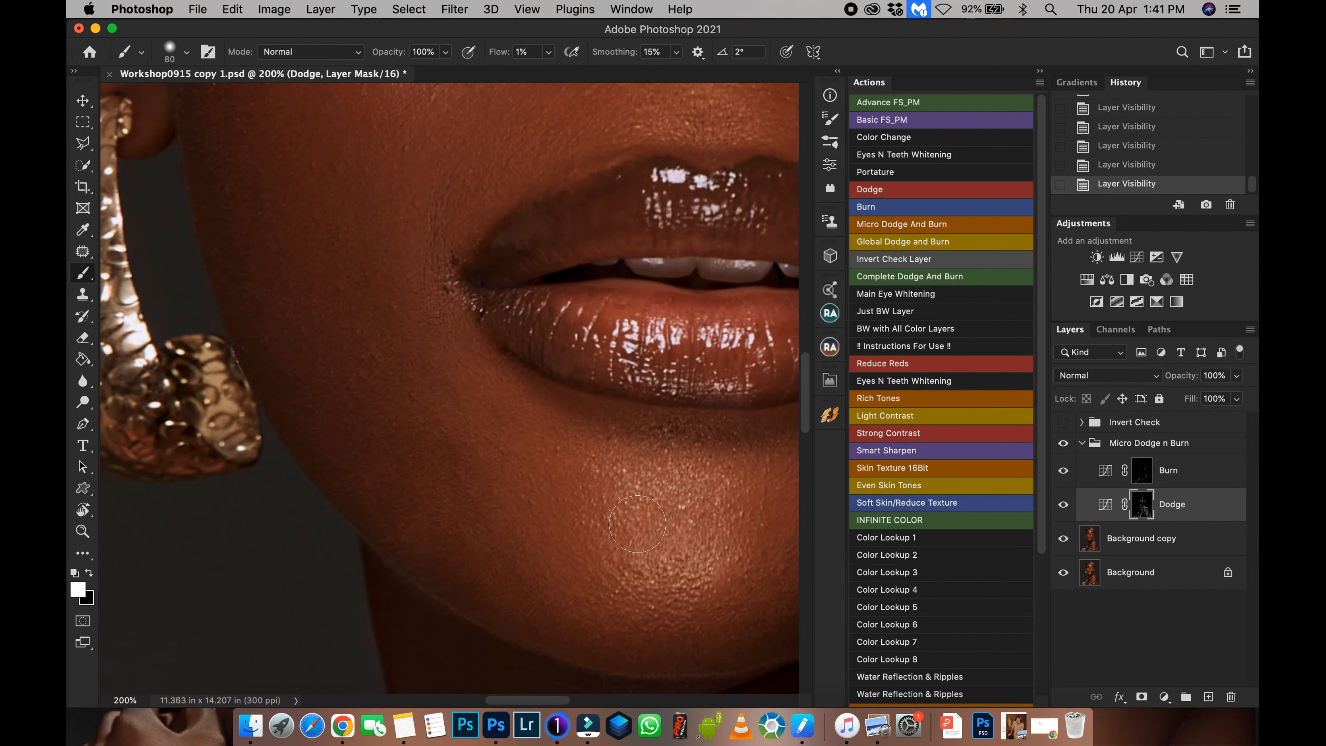
{"action": "left_click", "coordinate": [1063, 422]}
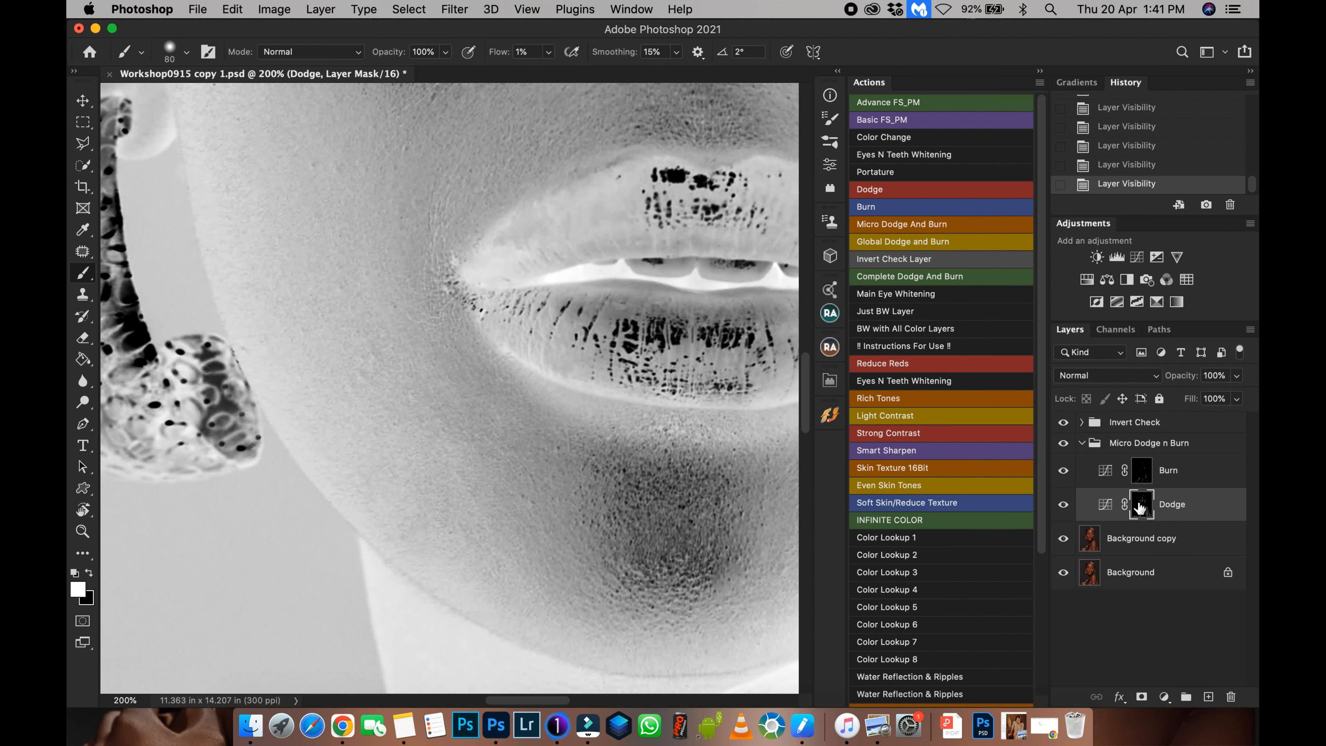
Select the Burn mask, reduce the brush to 50 and paint a stroke over the chin.
{"action": "left_click", "coordinate": [1142, 470]}
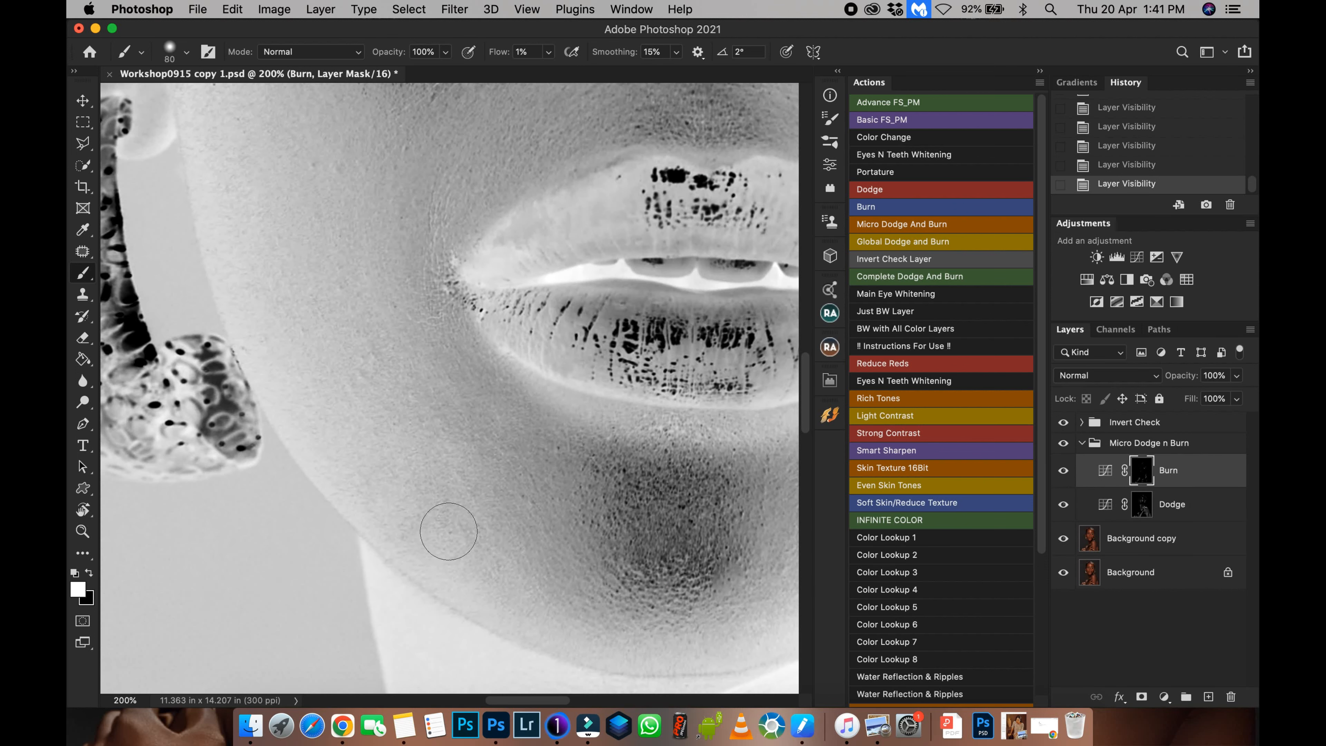
{"action": "key", "text": "bracketleft"}
{"action": "key", "text": "bracketleft"}
{"action": "key", "text": "bracketleft"}
{"action": "left_click", "coordinate": [446, 501]}
{"action": "mouse_move", "coordinate": [447, 502]}
{"action": "left_mouse_down"}
{"action": "mouse_move", "coordinate": [438, 480]}
{"action": "mouse_move", "coordinate": [438, 556]}
{"action": "mouse_move", "coordinate": [444, 509]}
{"action": "mouse_move", "coordinate": [409, 542]}
{"action": "mouse_move", "coordinate": [447, 545]}
{"action": "mouse_move", "coordinate": [492, 518]}
{"action": "mouse_move", "coordinate": [534, 598]}
{"action": "mouse_move", "coordinate": [444, 438]}
{"action": "mouse_move", "coordinate": [506, 444]}
{"action": "mouse_move", "coordinate": [408, 536]}
{"action": "mouse_move", "coordinate": [328, 475]}
{"action": "mouse_move", "coordinate": [358, 305]}
{"action": "mouse_move", "coordinate": [450, 501]}
{"action": "mouse_move", "coordinate": [510, 526]}
{"action": "left_mouse_up"}
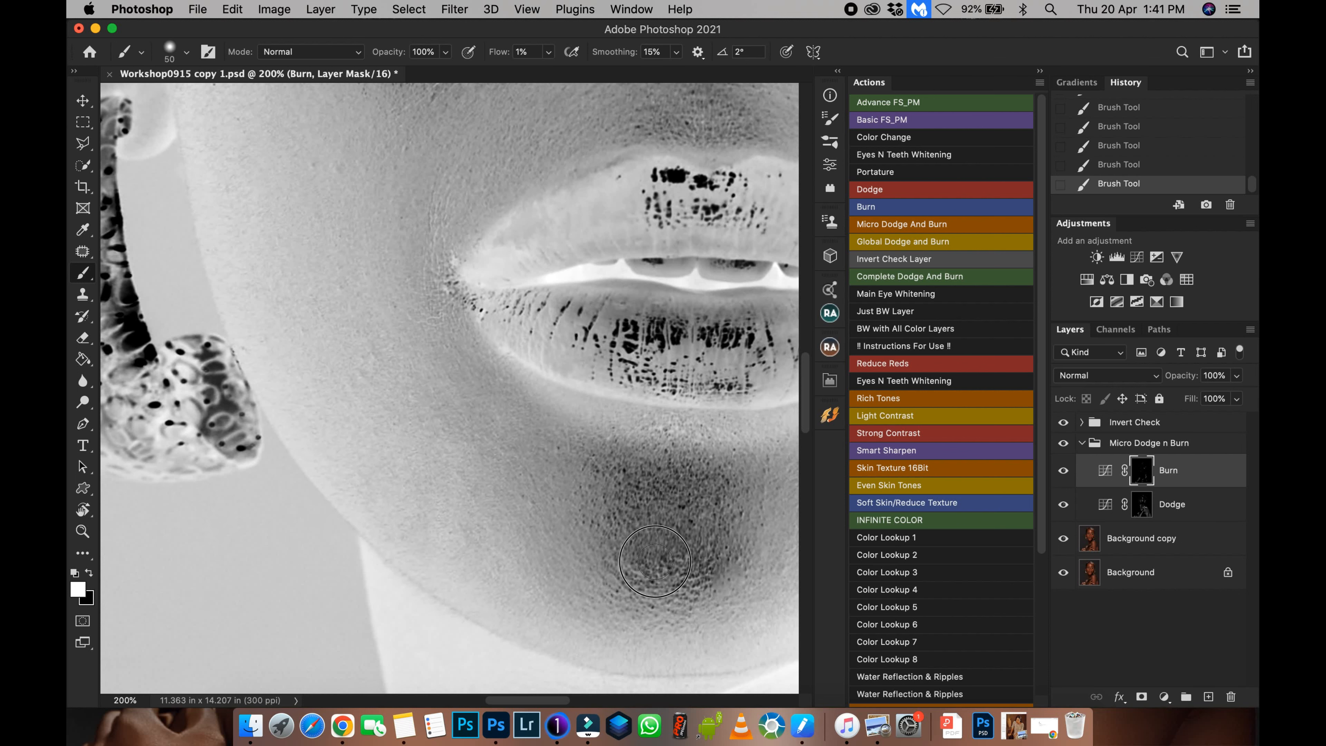
Save the document.
{"action": "key", "text": "super+minus"}
{"action": "key", "text": "super+minus"}
{"action": "key", "text": "super+minus"}
{"action": "key", "text": "super+minus"}
{"action": "key", "text": "super+minus"}
{"action": "key", "text": "super+minus"}
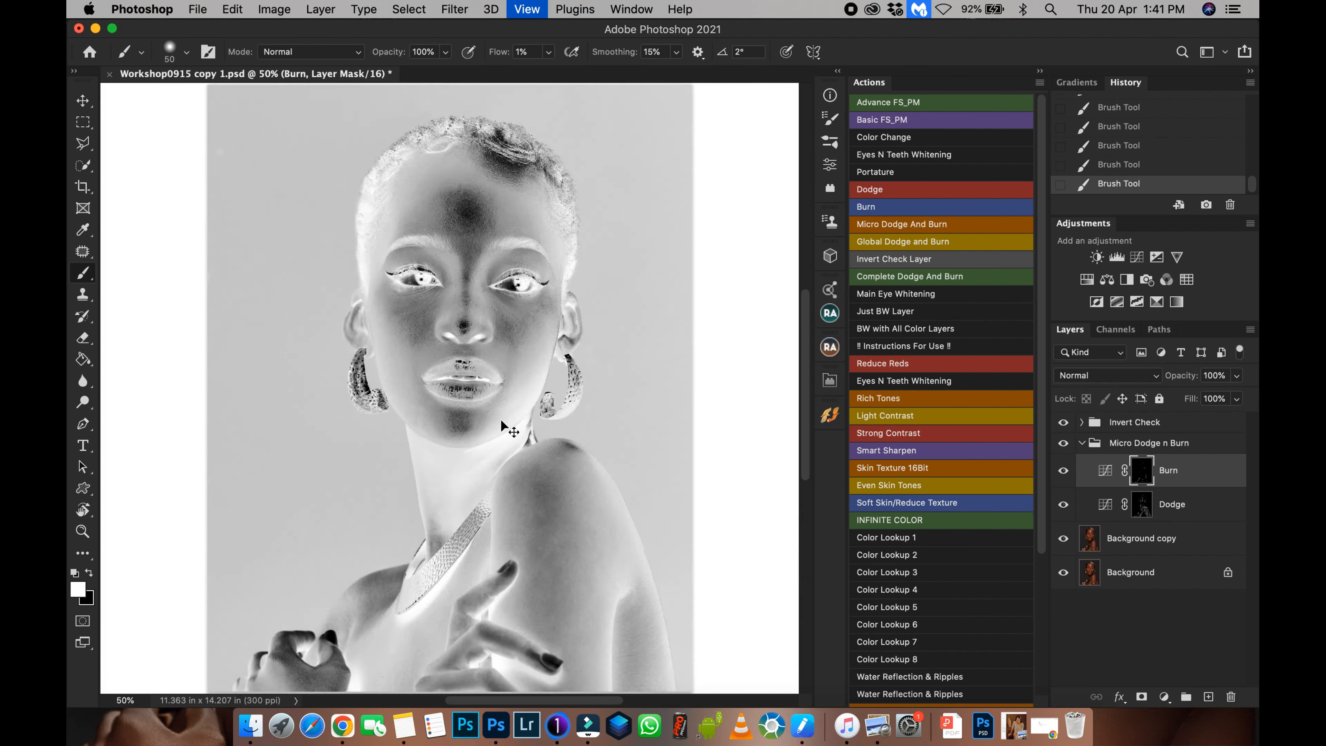
{"action": "key", "text": "super+s"}
{"action": "key", "text": "super+plus"}
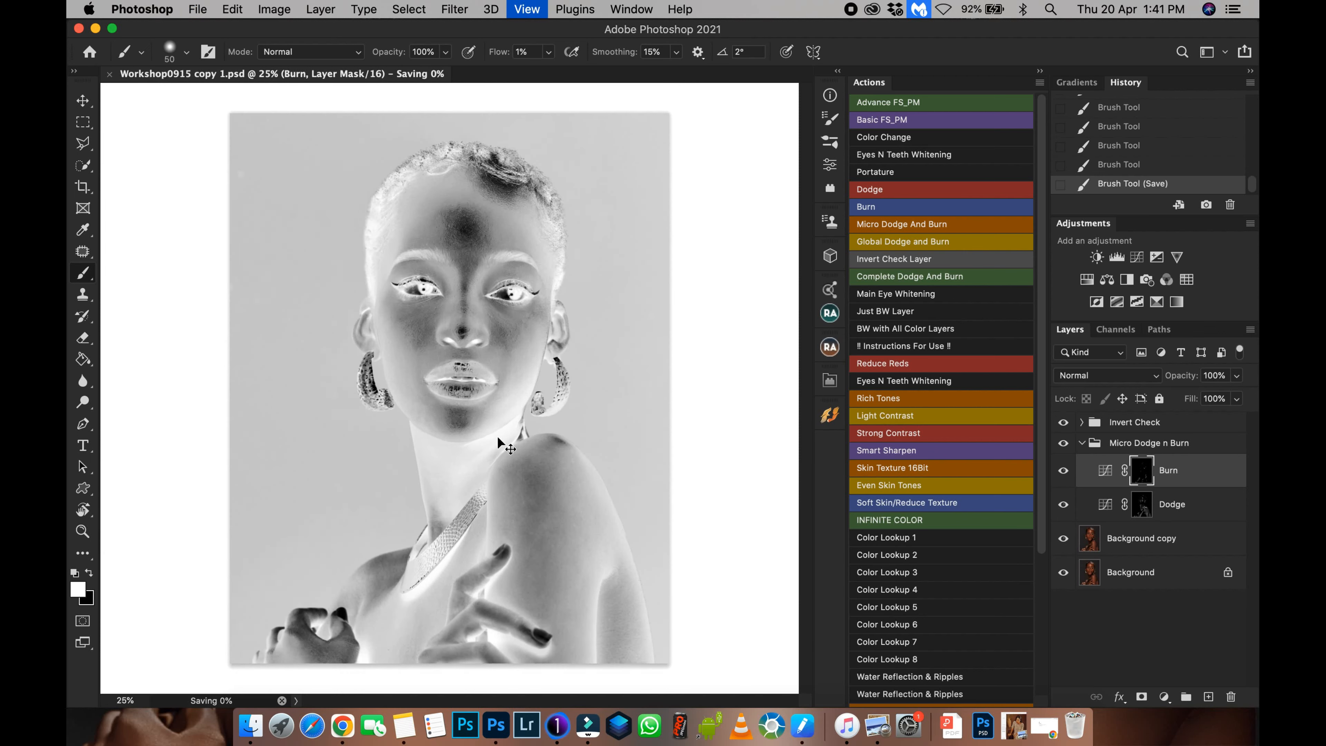
Hide the Invert Check group, collapse the Micro Dodge n Burn group and toggle its visibility to compare.
{"action": "left_click", "coordinate": [1064, 422]}
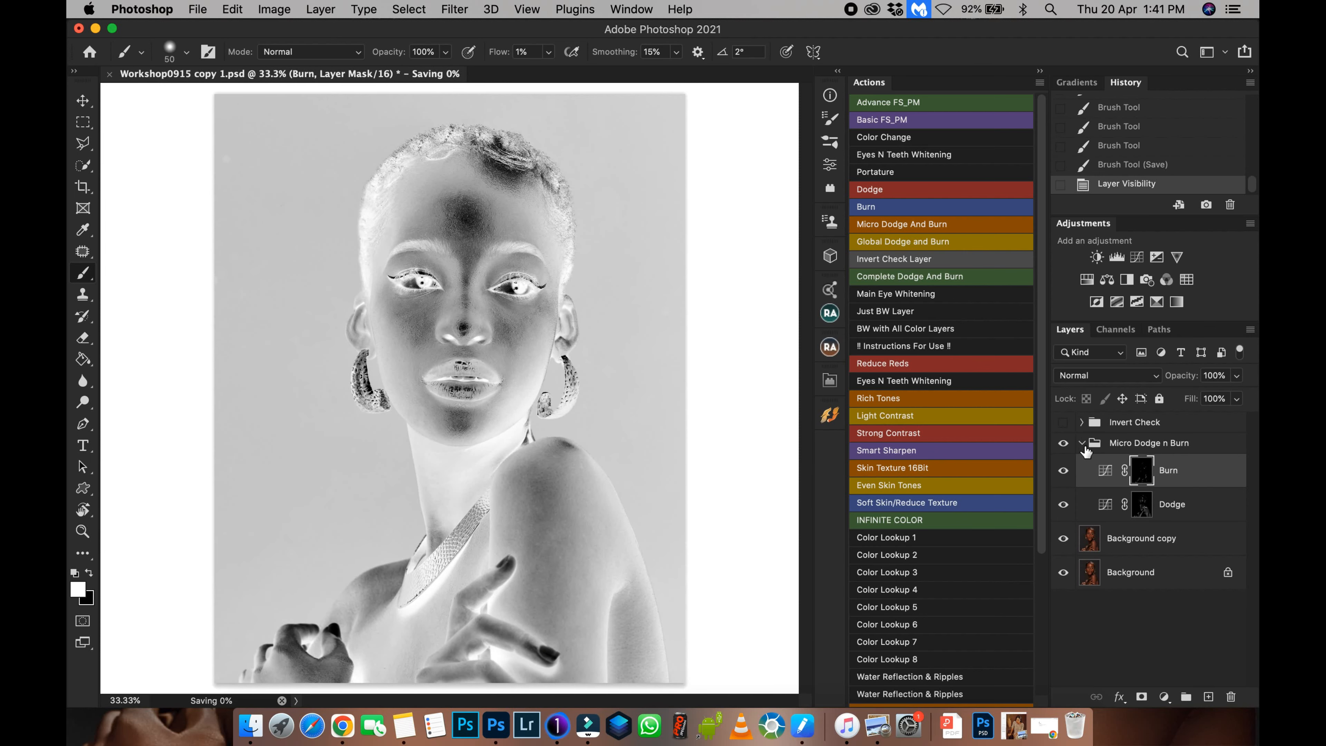
{"action": "left_click", "coordinate": [1082, 443]}
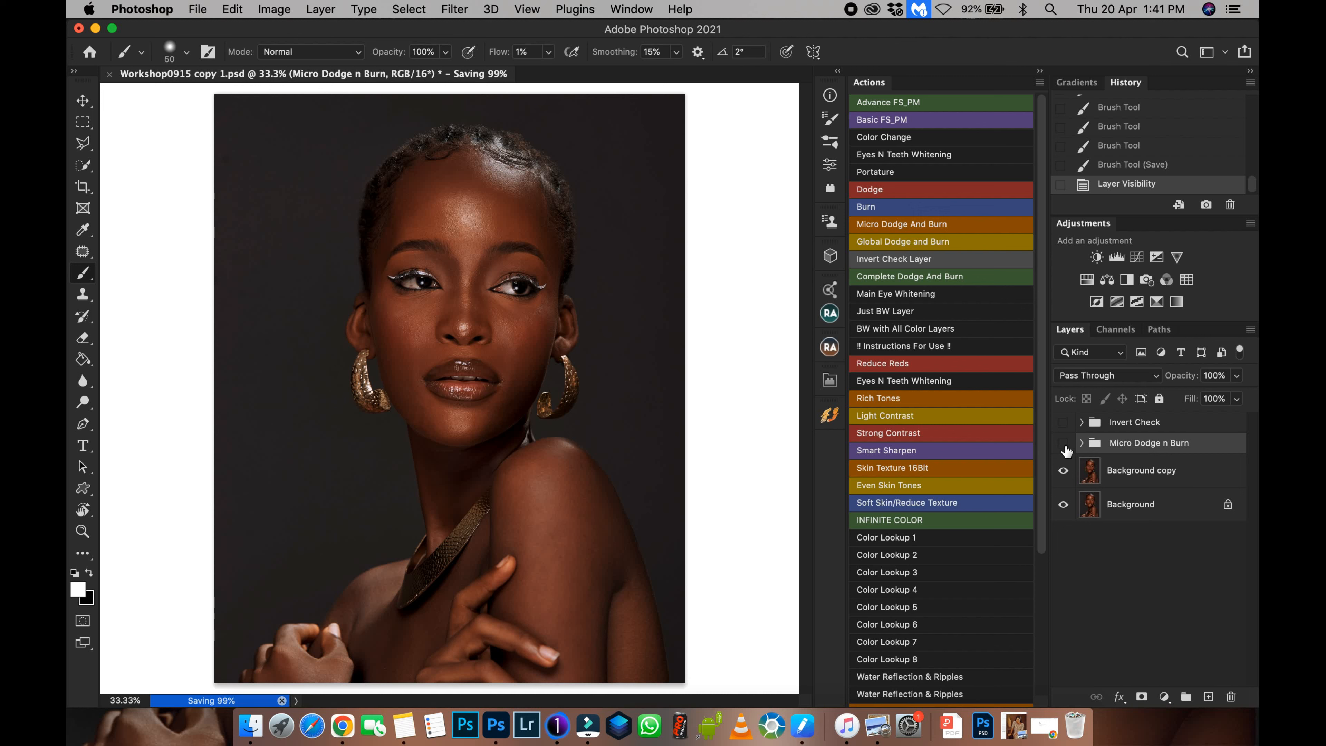
{"action": "left_click", "coordinate": [1064, 444]}
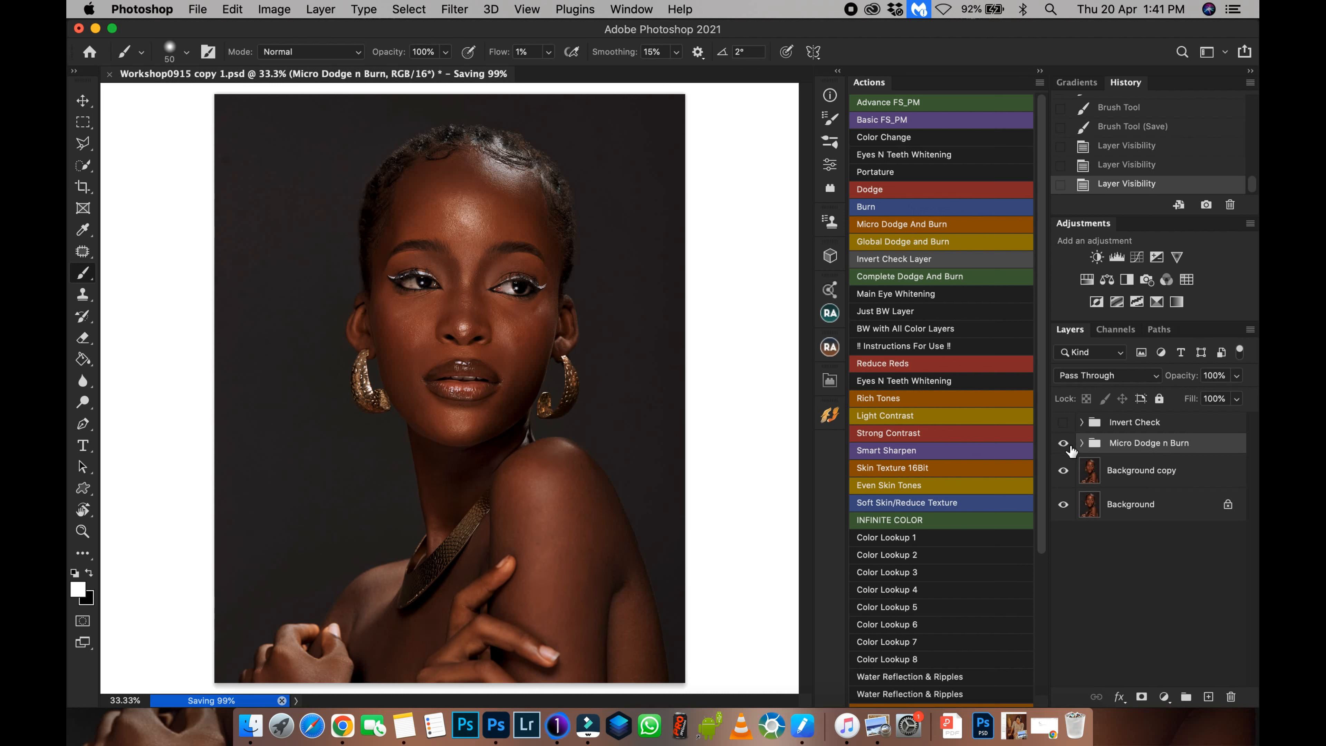
{"action": "left_click", "coordinate": [1065, 445]}
{"action": "left_click", "coordinate": [1065, 445]}
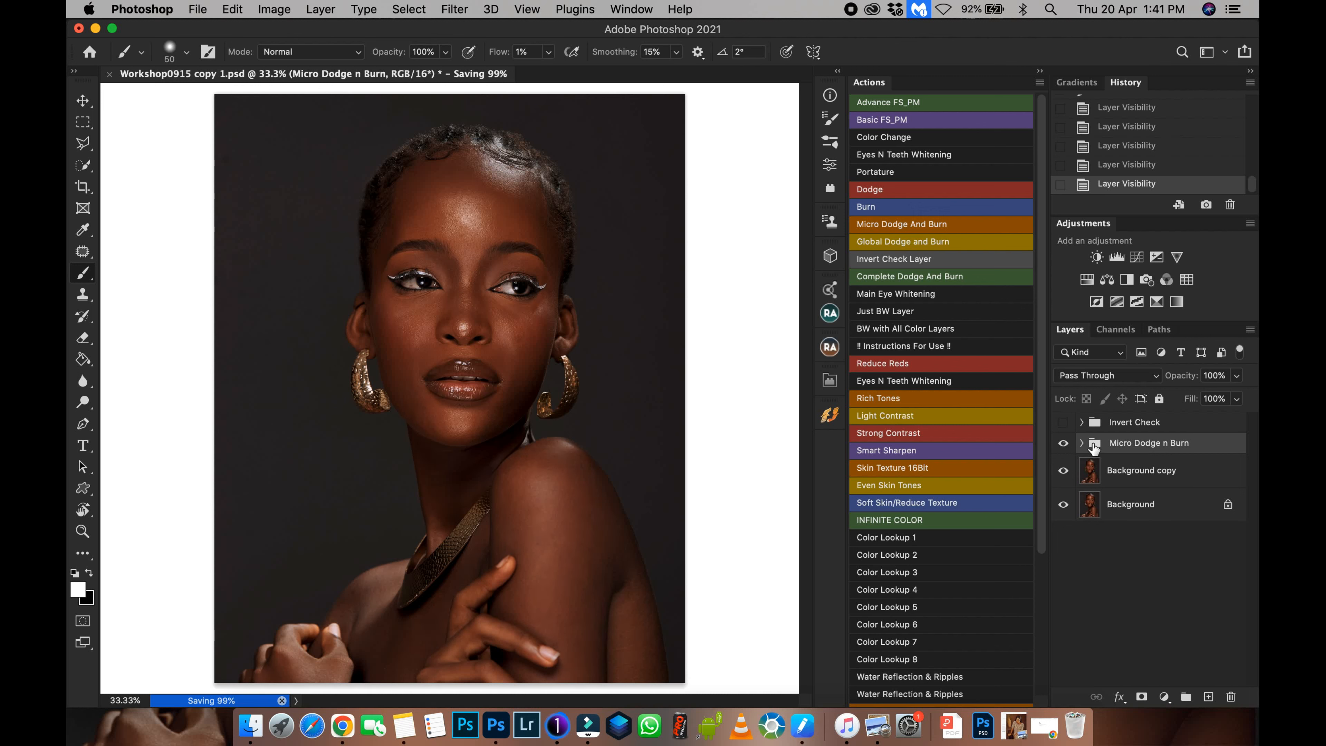